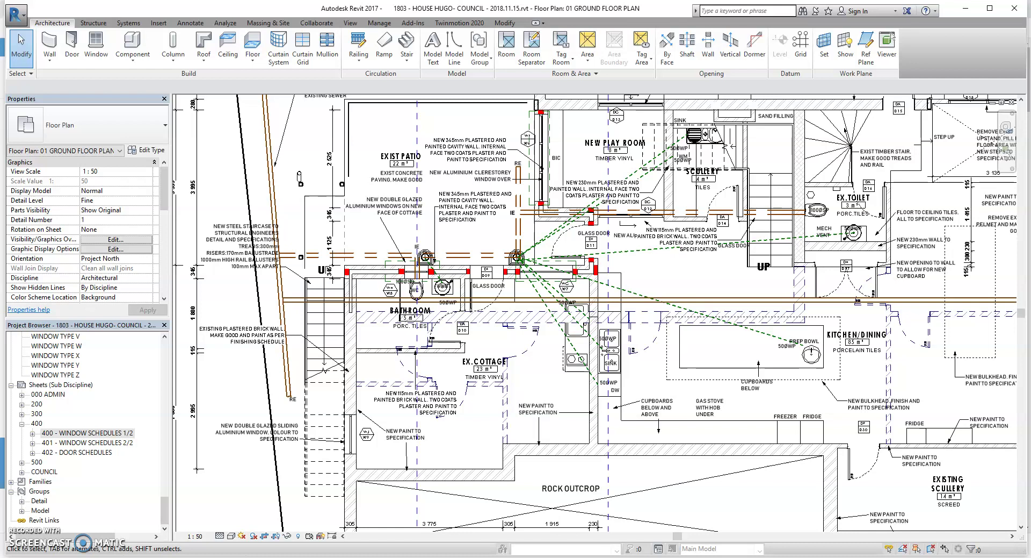
Zoom in on window W7 by the Glass Door and scroll the Project Browser to Legends.
scroll(510, 251, "up", 2)
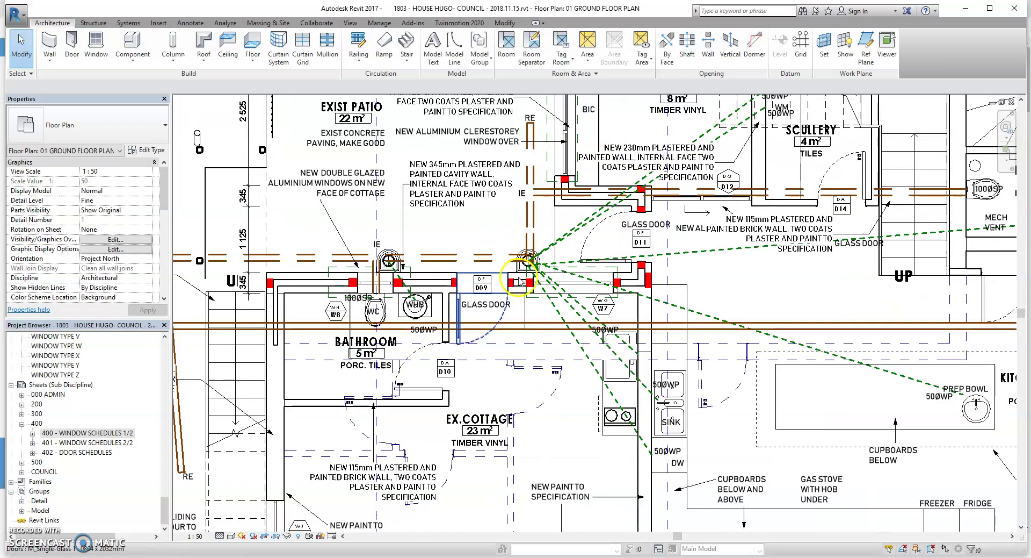
scroll(533, 319, "up", 2)
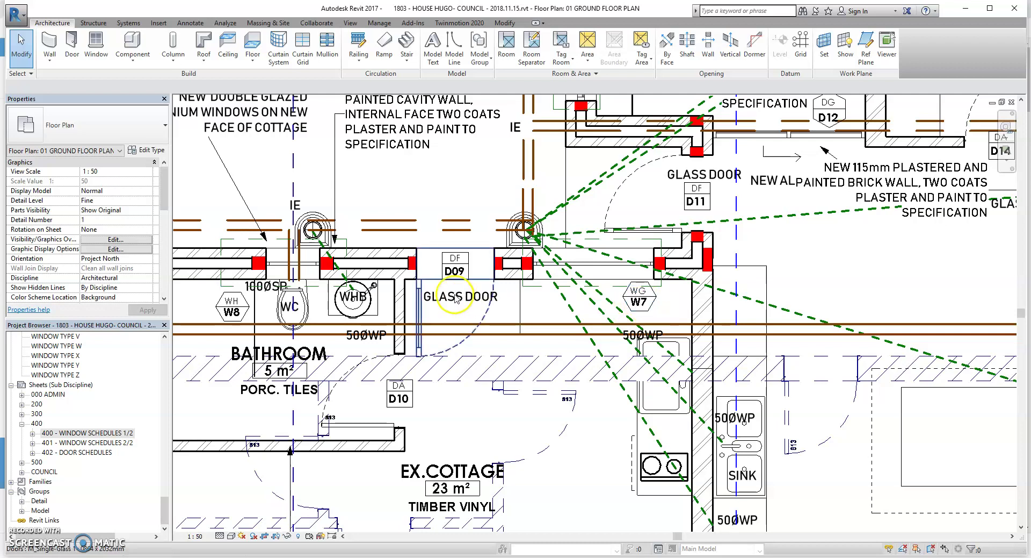
scroll(451, 242, "down", 2)
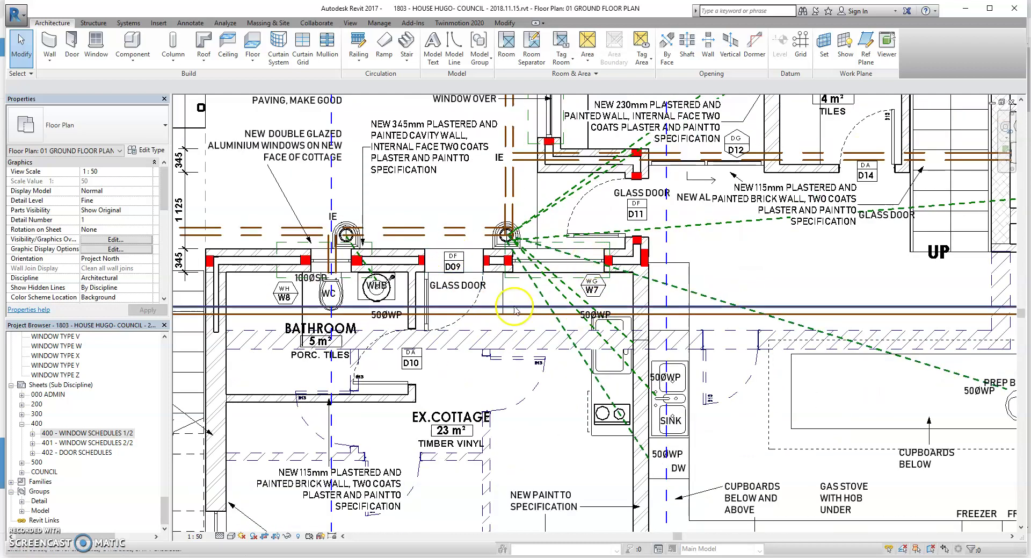
left_click_drag(168, 501, 174, 369)
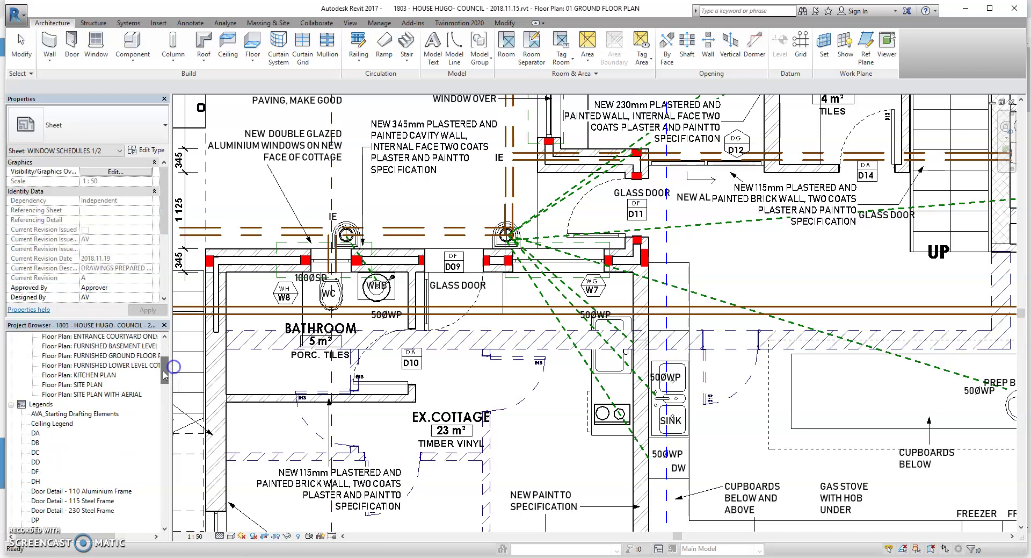
Select window W7 on the ground floor plan to check its type.
right_click(43, 408)
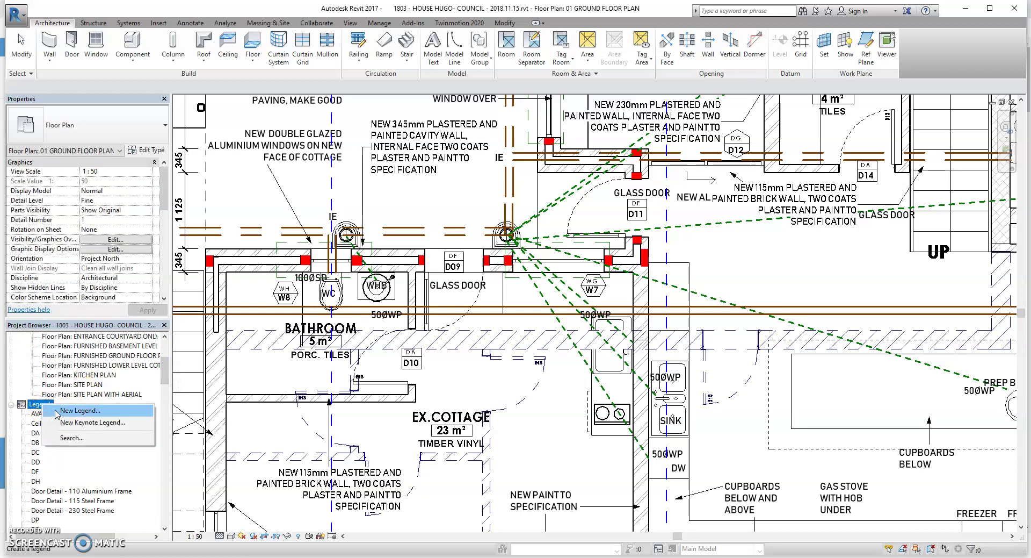
left_click(571, 444)
left_click(570, 267)
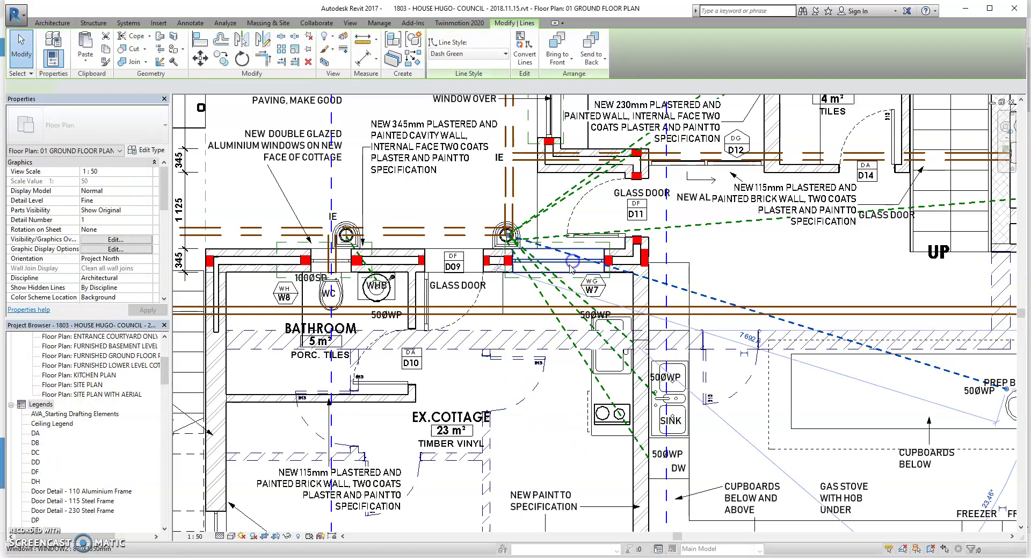
left_click(569, 268)
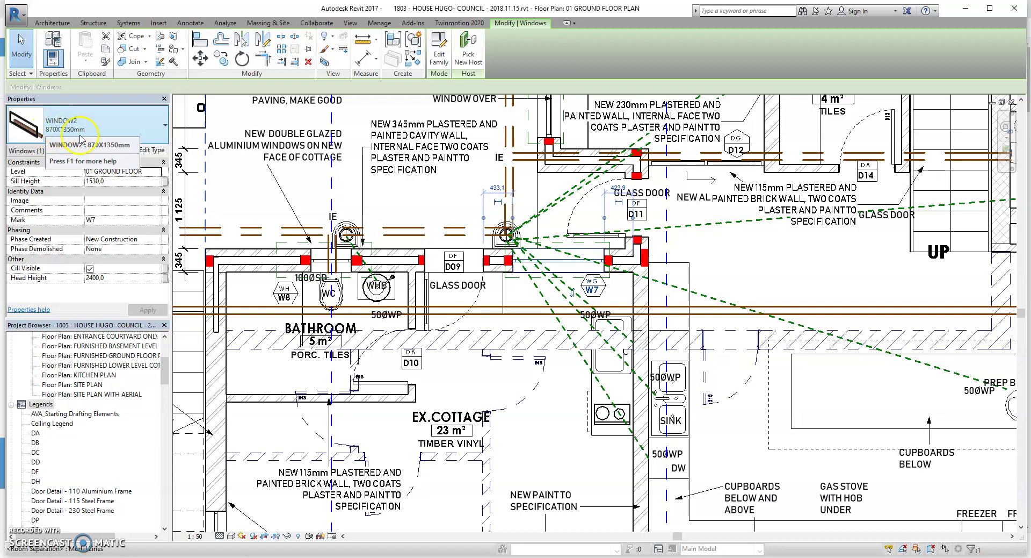
Create a new legend view, Legend 1, at 1 : 50 scale.
right_click(33, 404)
left_click(43, 409)
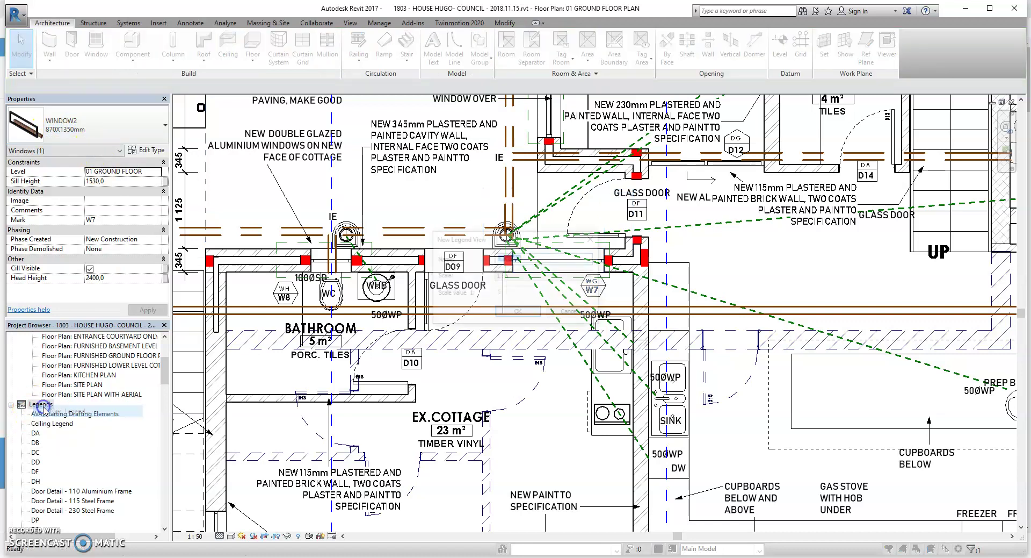
left_click(526, 279)
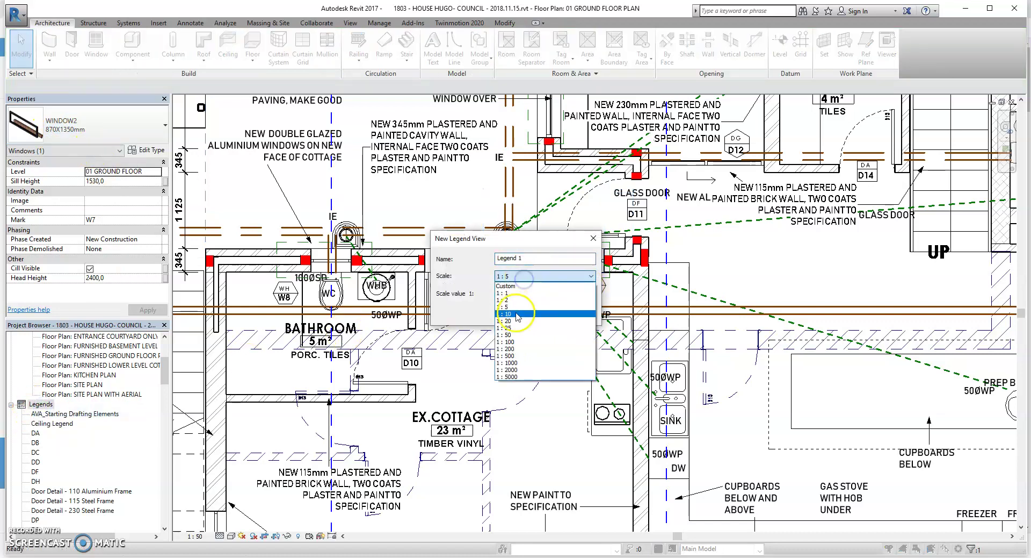
left_click(515, 334)
left_click(519, 313)
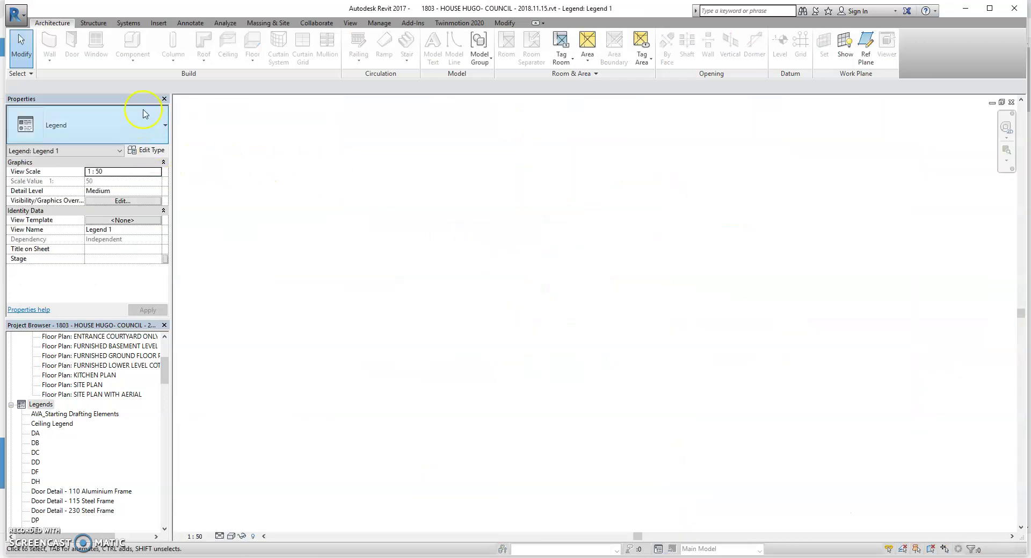
Place a Windows : WINDOW2 : 870X1350mm legend component near the legend's centre.
left_click(181, 23)
left_click(346, 58)
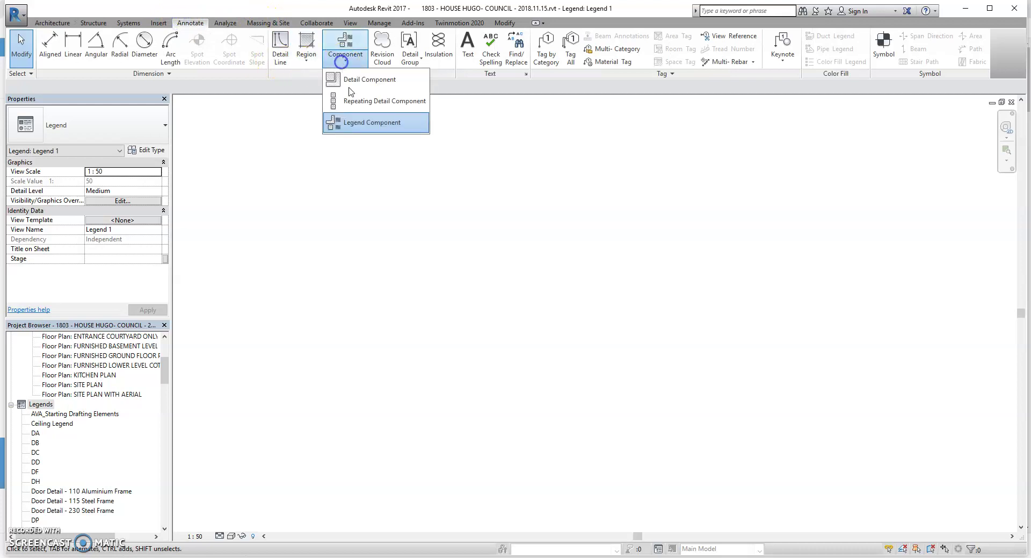
left_click(354, 119)
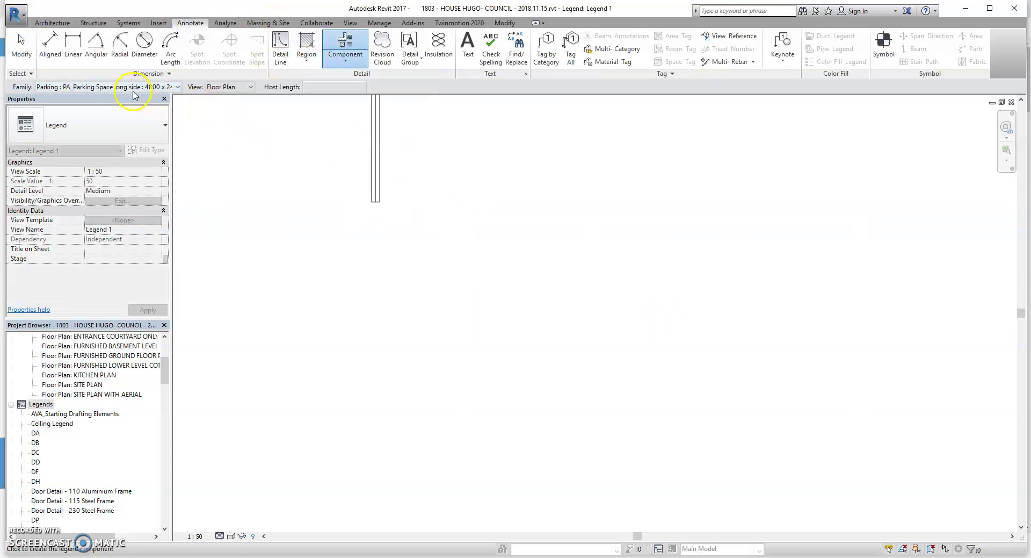
left_click(166, 88)
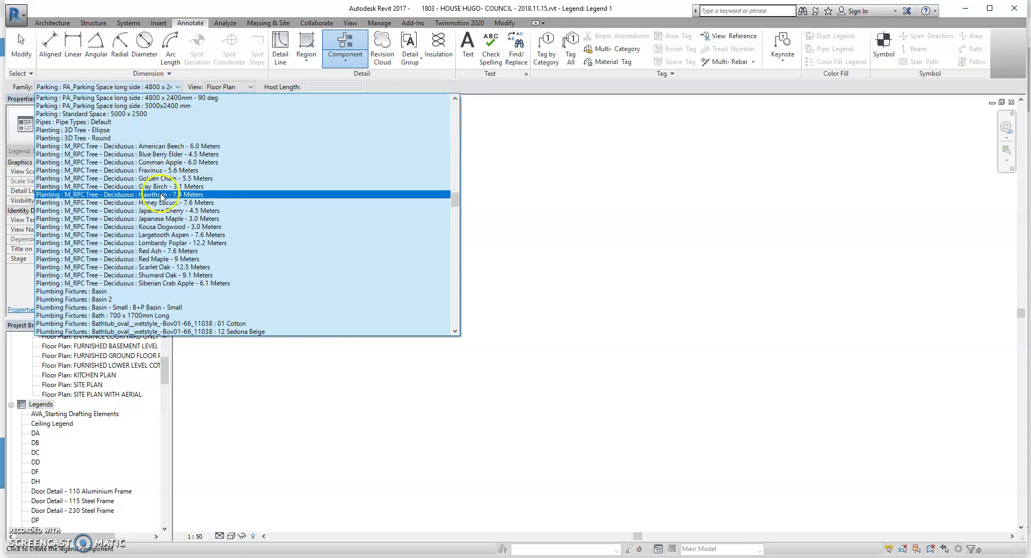
scroll(155, 215, "down", 12)
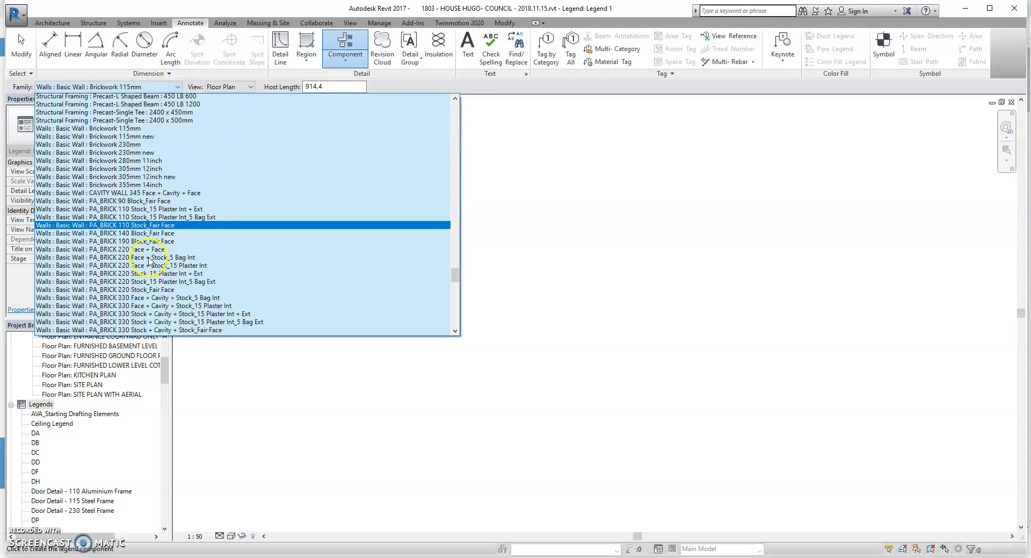
scroll(156, 256, "down", 15)
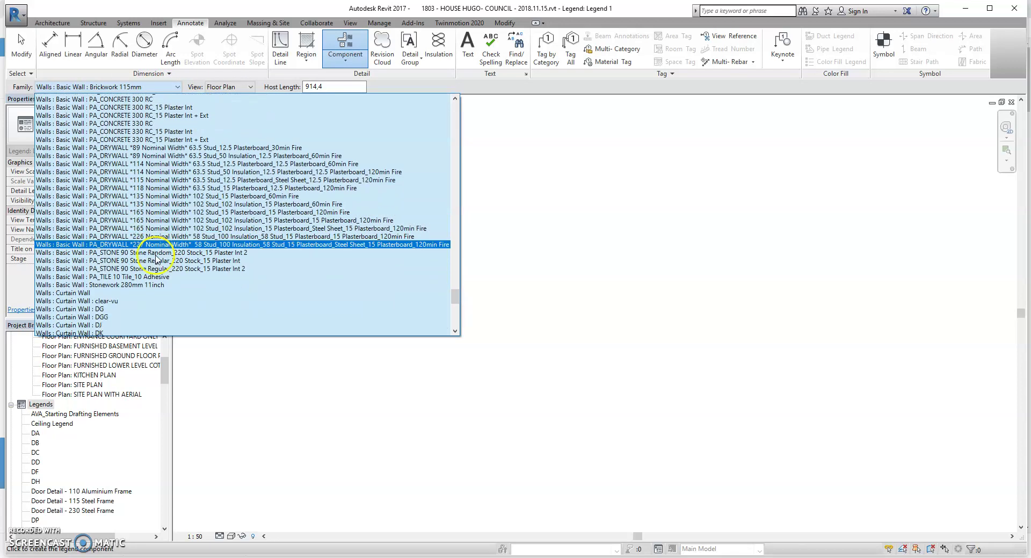
scroll(166, 263, "down", 10)
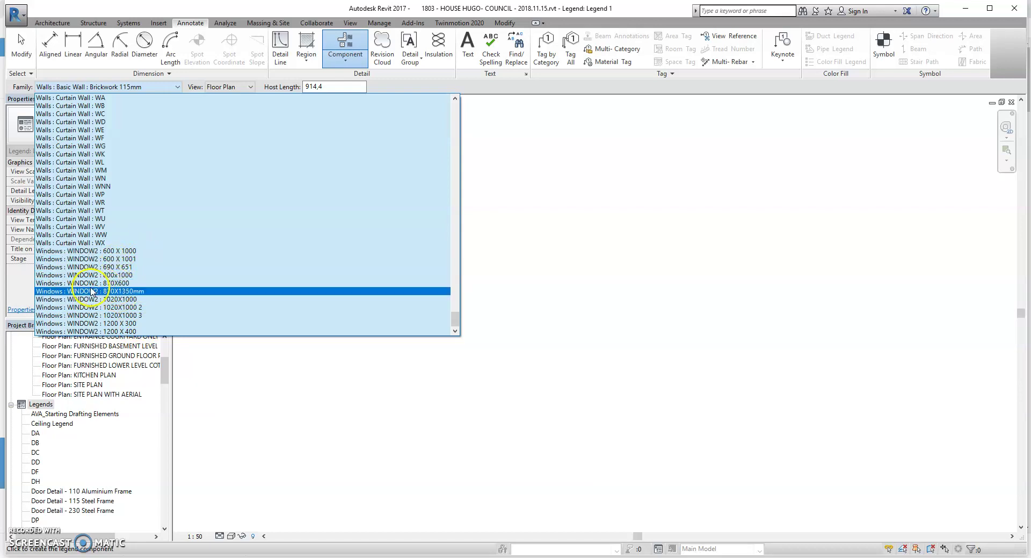
left_click(129, 291)
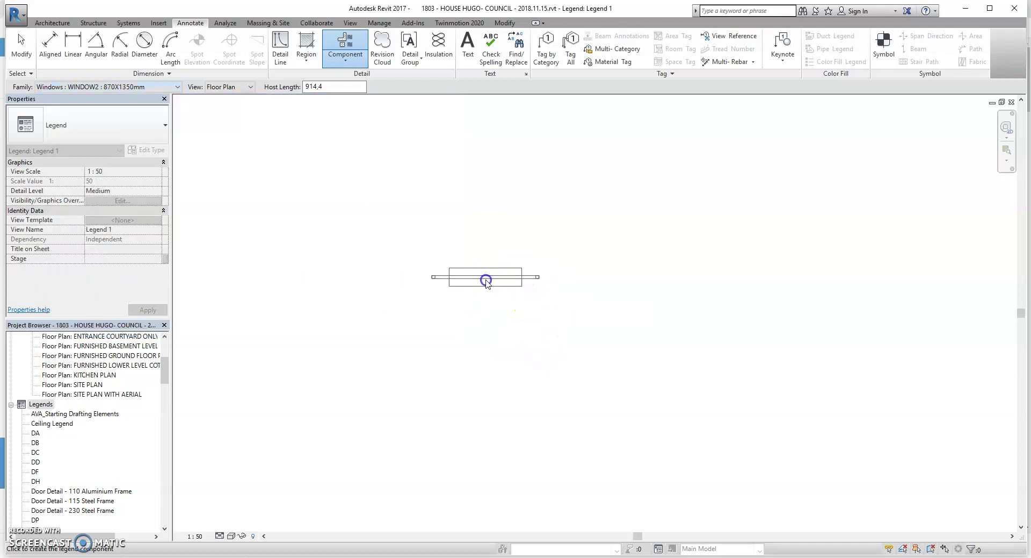
left_click(486, 277)
key("Escape")
key("Escape")
Set the placed window's view to Elevation : Front.
left_click(511, 289)
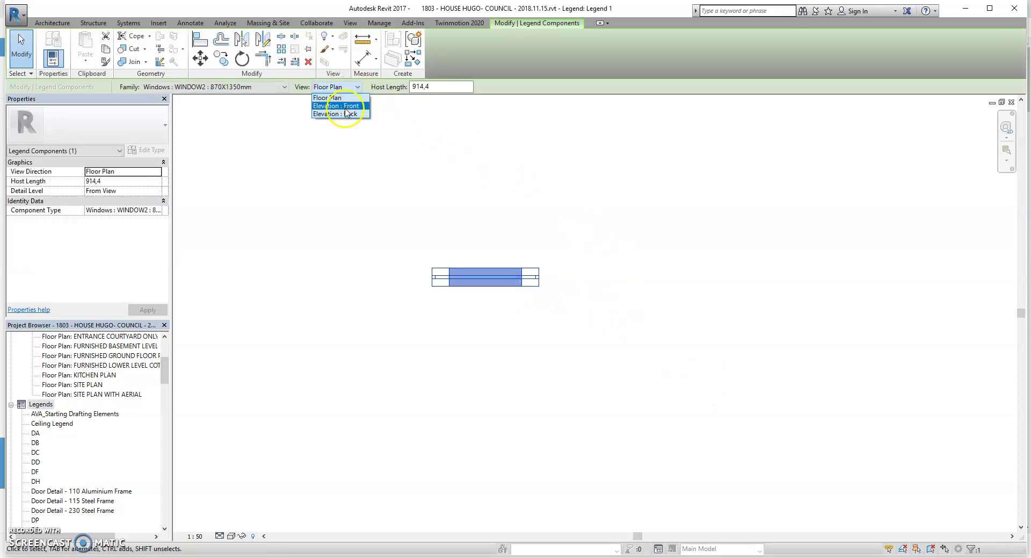
left_click(346, 108)
left_click(466, 362)
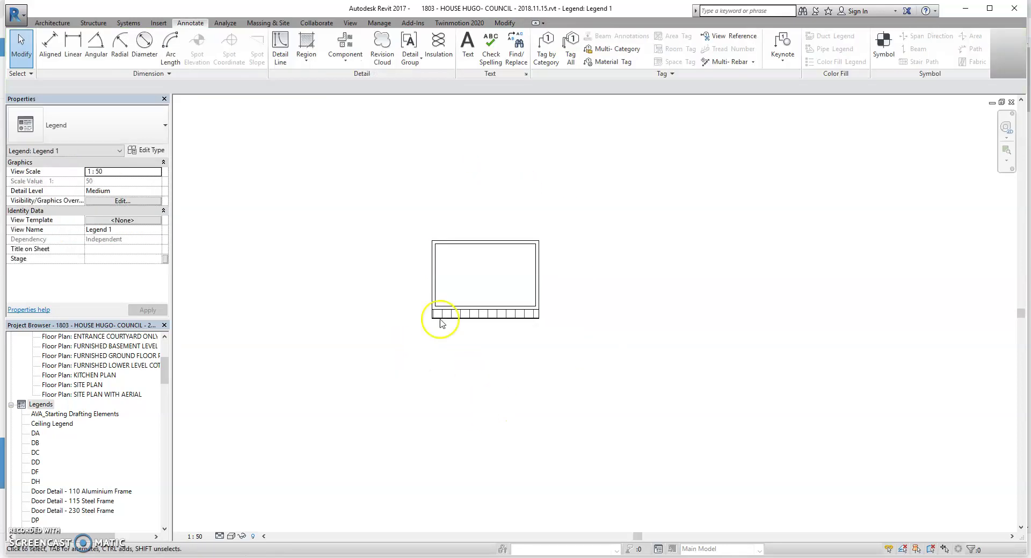
left_click(483, 356)
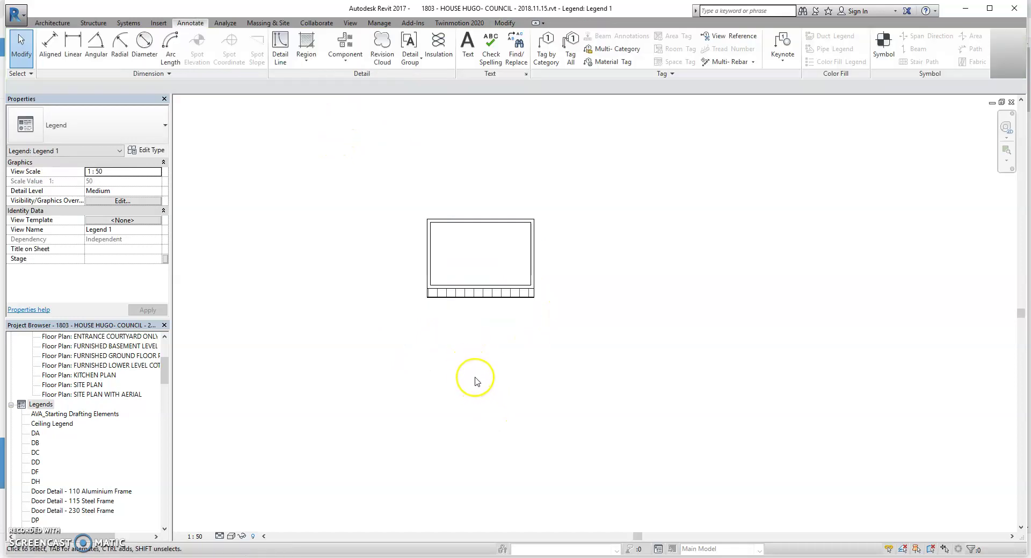
Draw a 4000 long ground line below the window and make it 0.50mm thick.
key("d")
key("l")
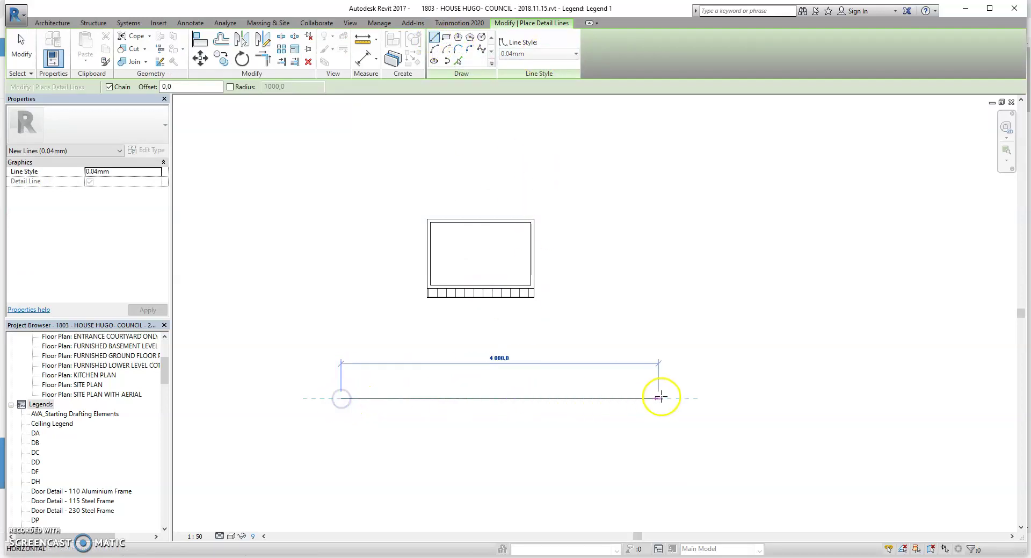
left_click(659, 398)
key("Escape")
key("Escape")
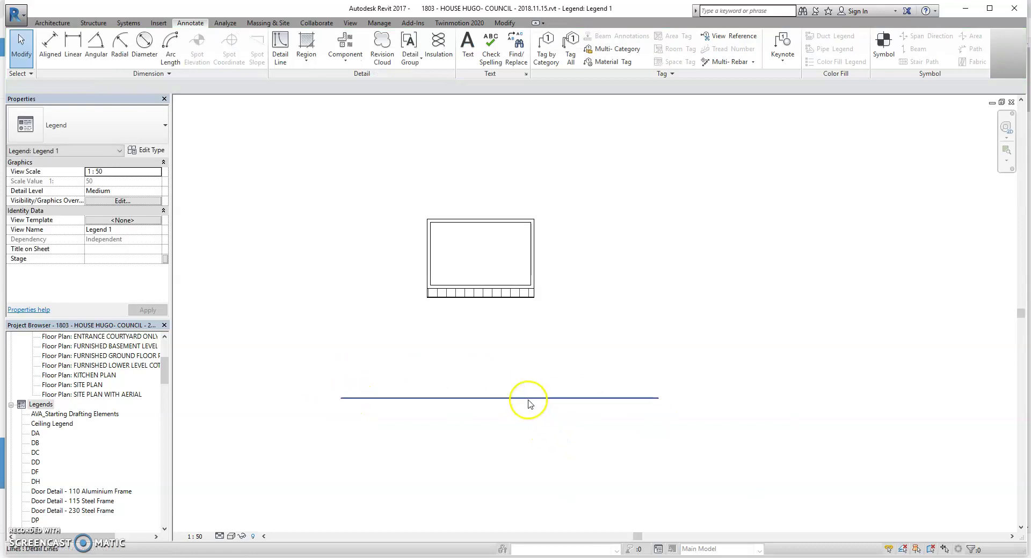
left_click(527, 398)
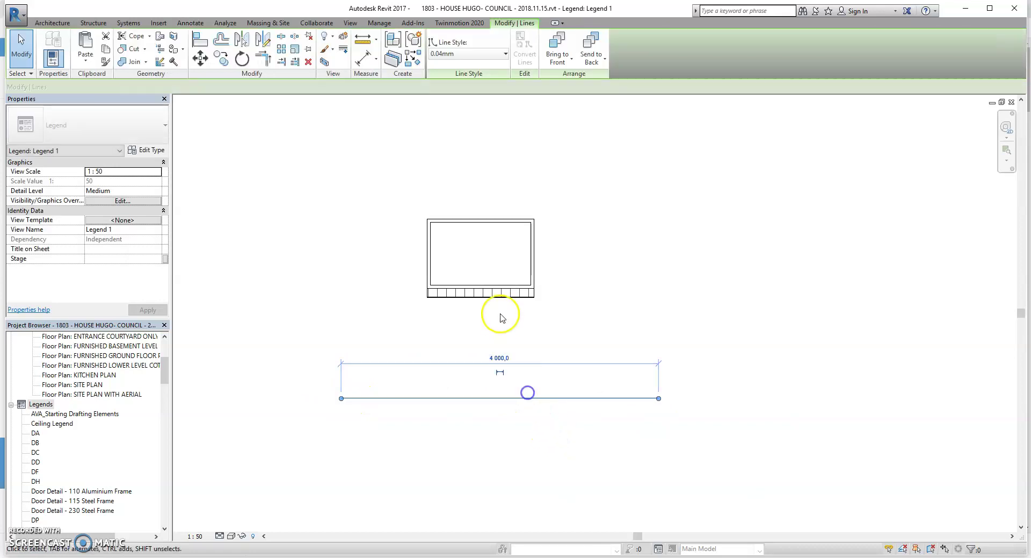
left_click(496, 54)
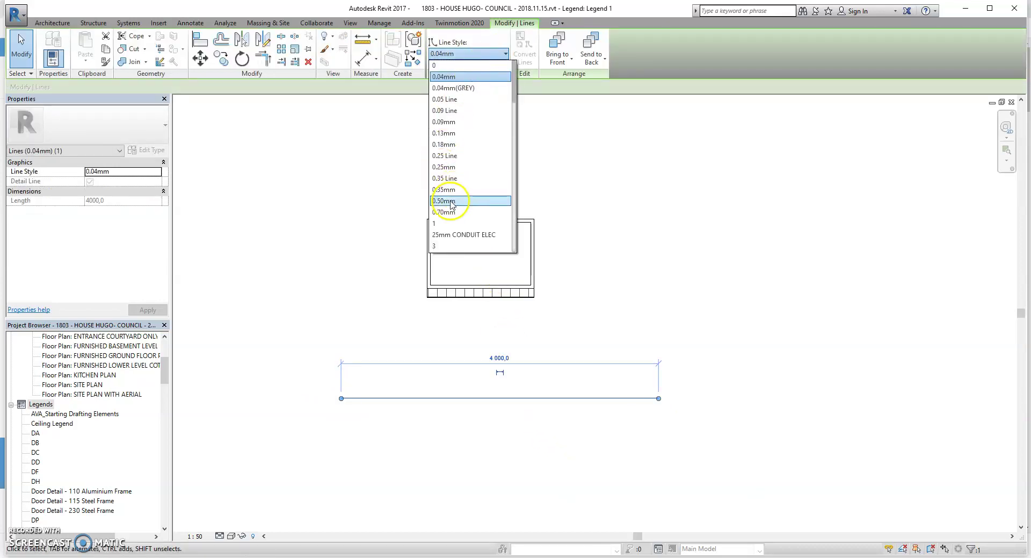
left_click(450, 201)
left_click(601, 328)
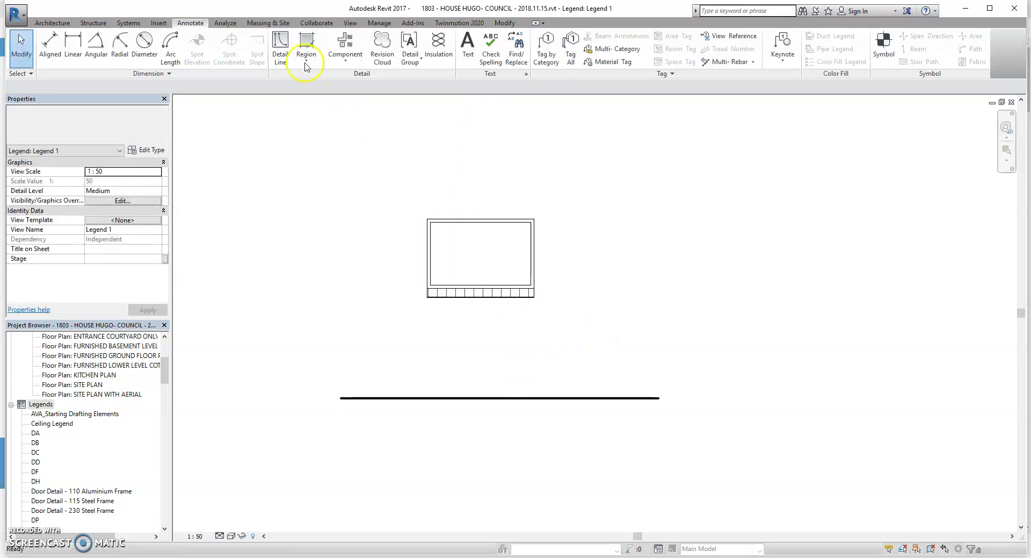
Dimension the window's sill at 1500 above the ground line, placed left of the window.
left_click(50, 44)
left_click(517, 398)
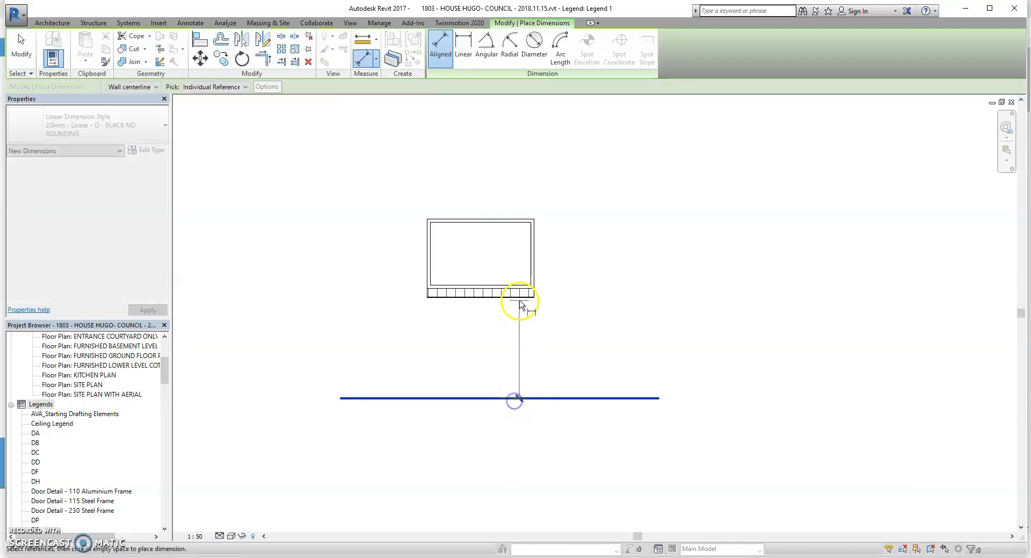
left_click(521, 295)
left_click(572, 339)
key("Escape")
key("Escape")
left_click(530, 275)
left_click(565, 345)
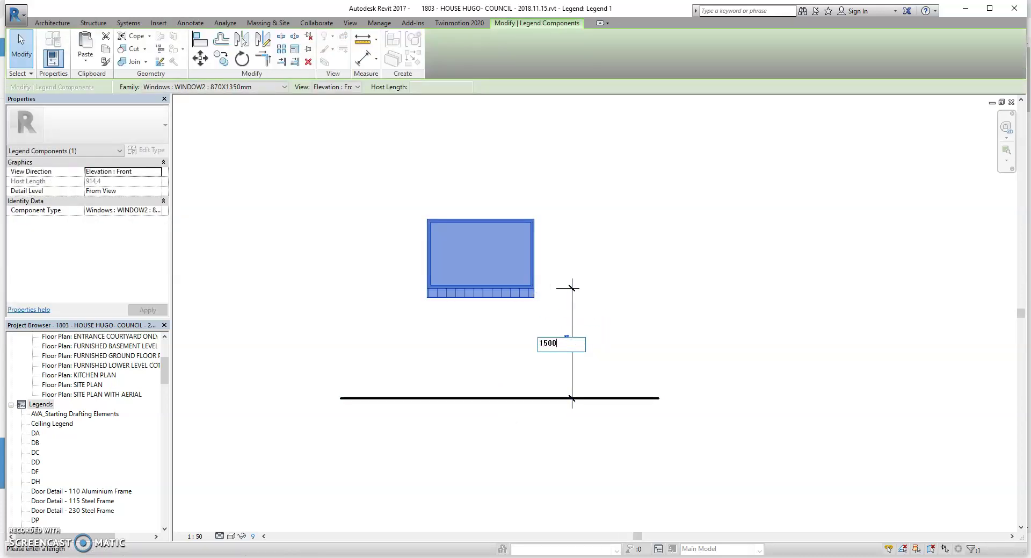
key("Return")
key("Escape")
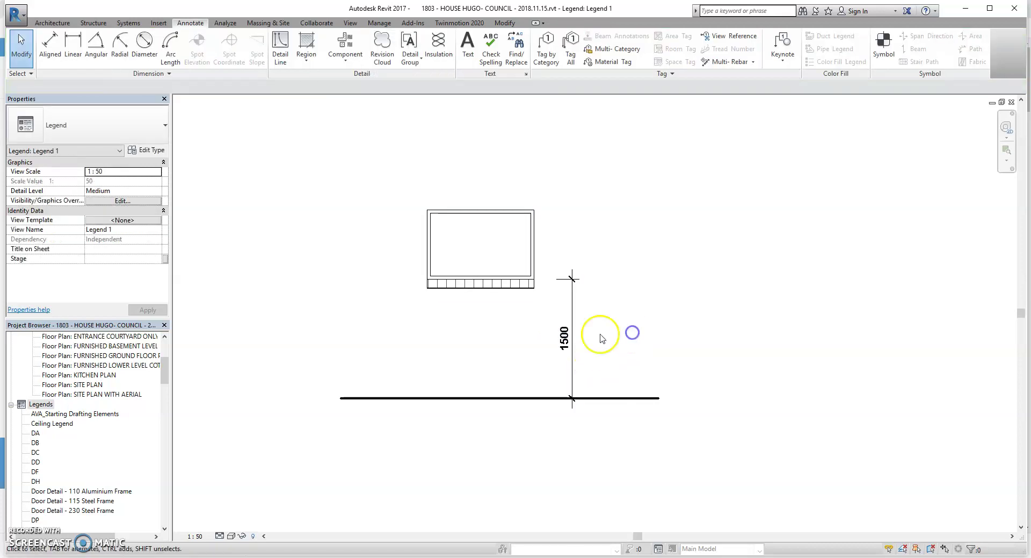
left_click(567, 319)
left_click_drag(567, 319, 398, 295, "ctrl")
Add the 870 window height dimension on the window's left side.
left_click(364, 58)
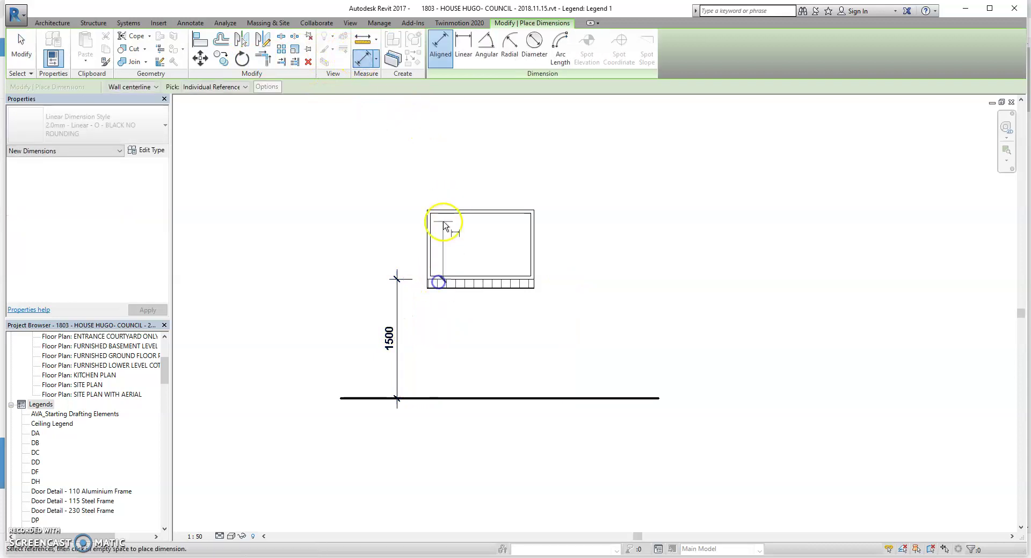
left_click(437, 278)
left_click(444, 213)
left_click(399, 245)
key("Escape")
key("Escape")
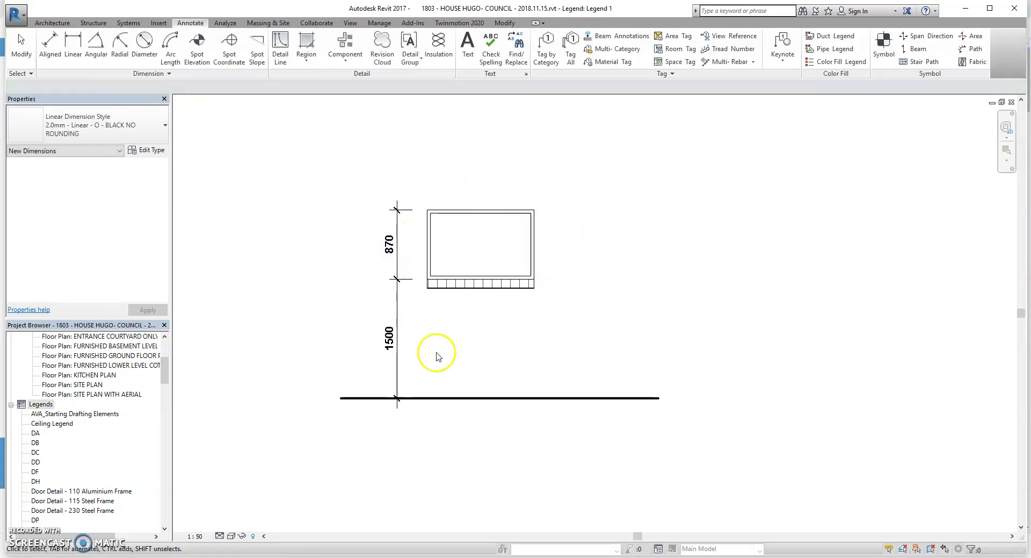
scroll(459, 370, "up", 2)
scroll(468, 294, "up", 1)
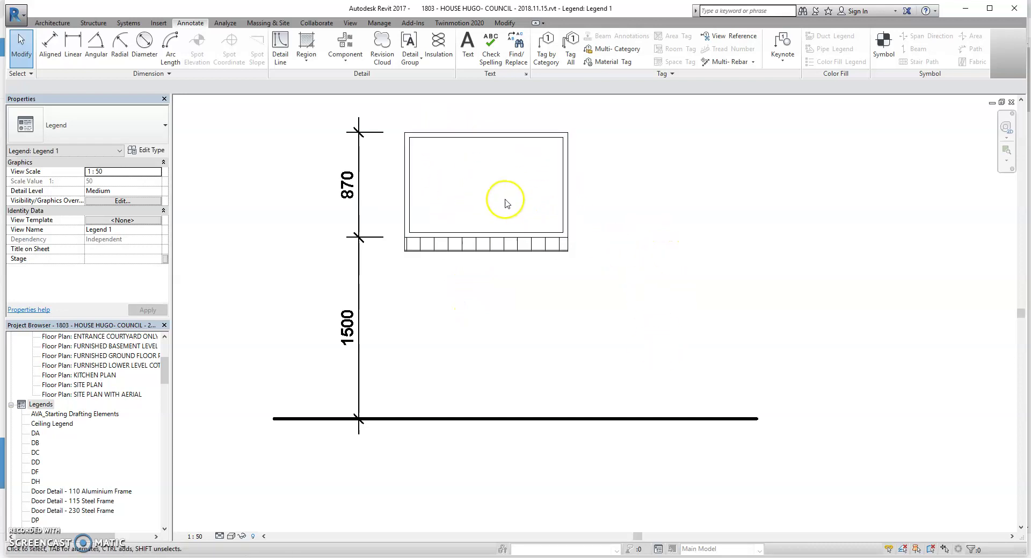
Draw a vertical centre line through the window and set it to Dash small.
key("d")
key("l")
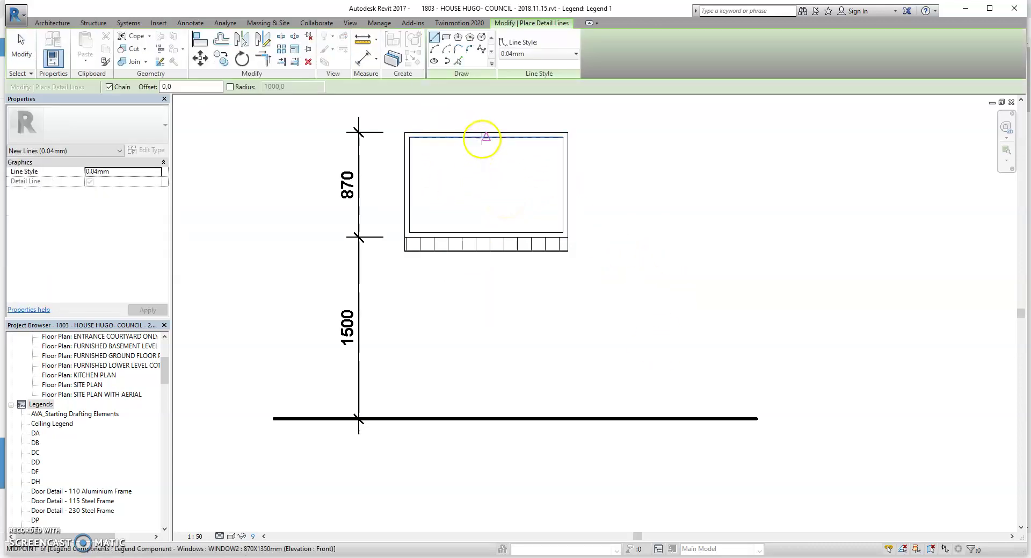
left_click(485, 138)
left_click(485, 231)
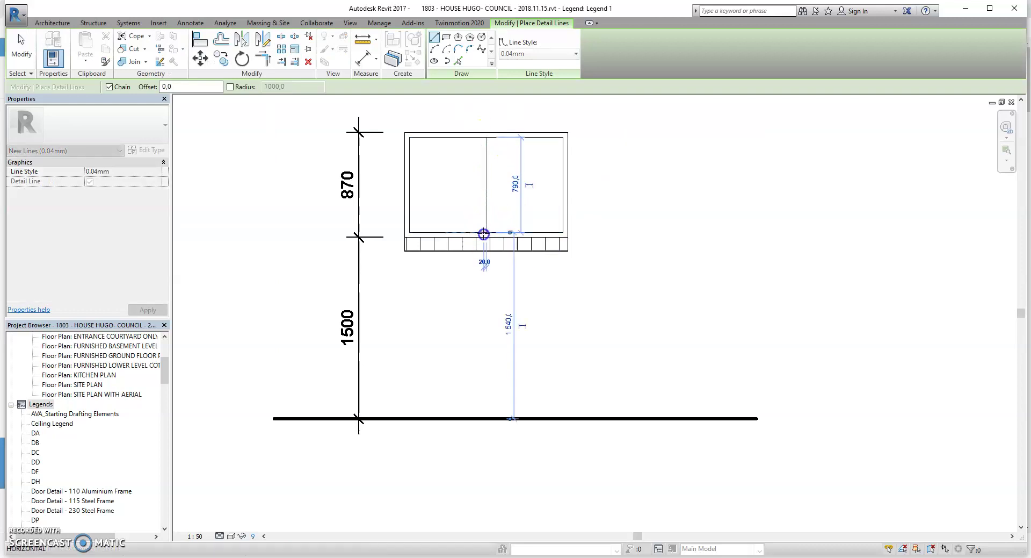
key("Escape")
key("Escape")
scroll(479, 111, "up", 3)
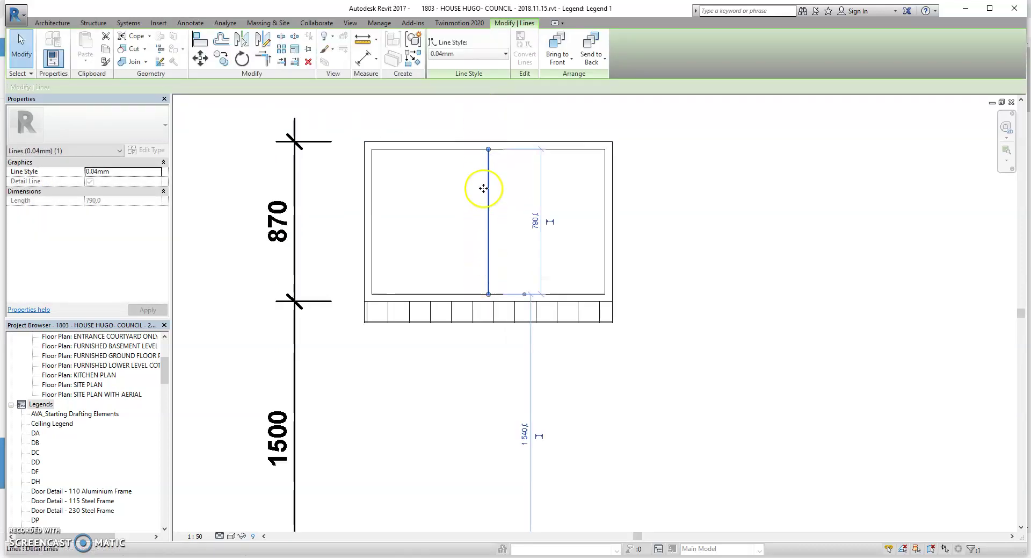
left_click(481, 53)
scroll(467, 204, "down", 3)
left_click(461, 223)
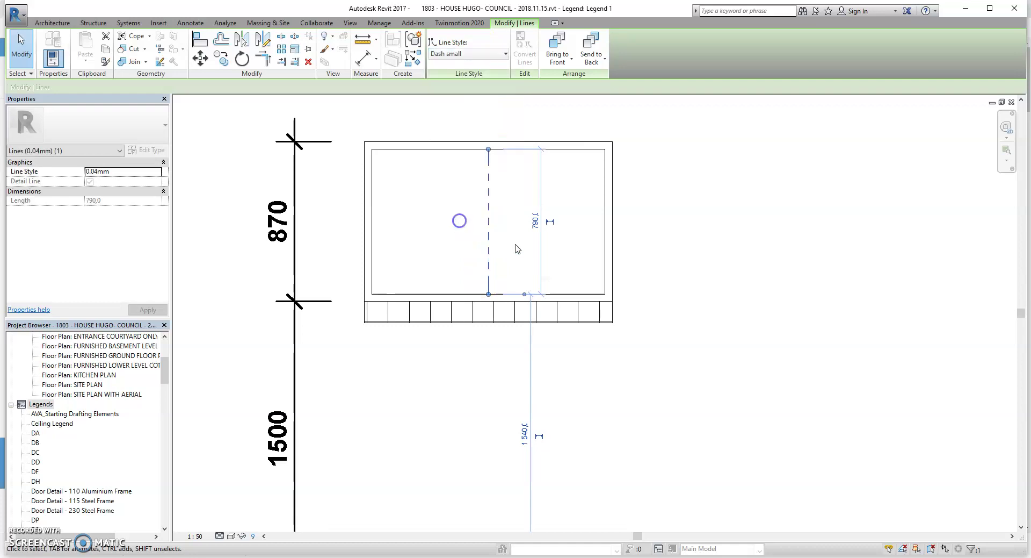
left_click(578, 207)
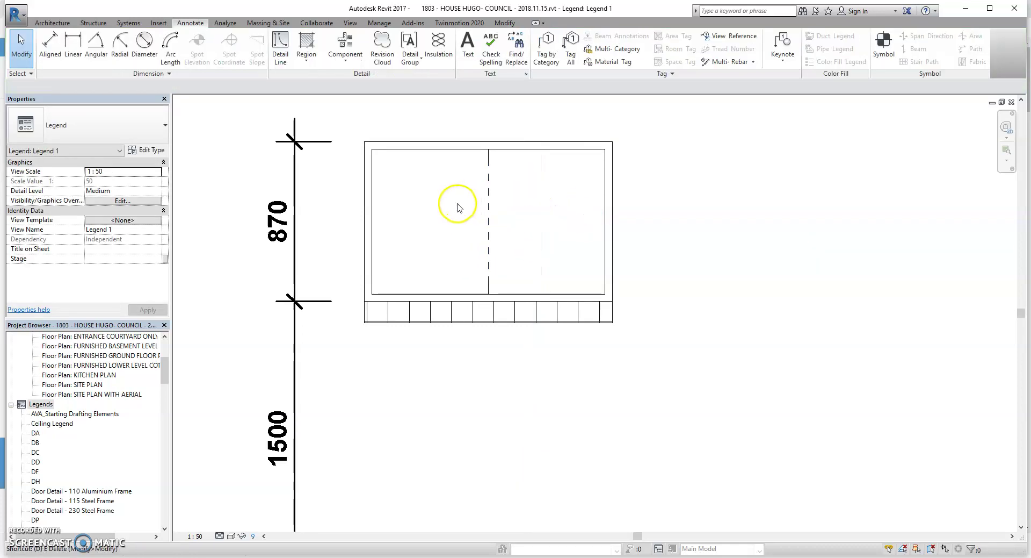
Draw a sash rectangle in the left bay and mirror it across the centre line.
key("d")
key("l")
left_click(446, 37)
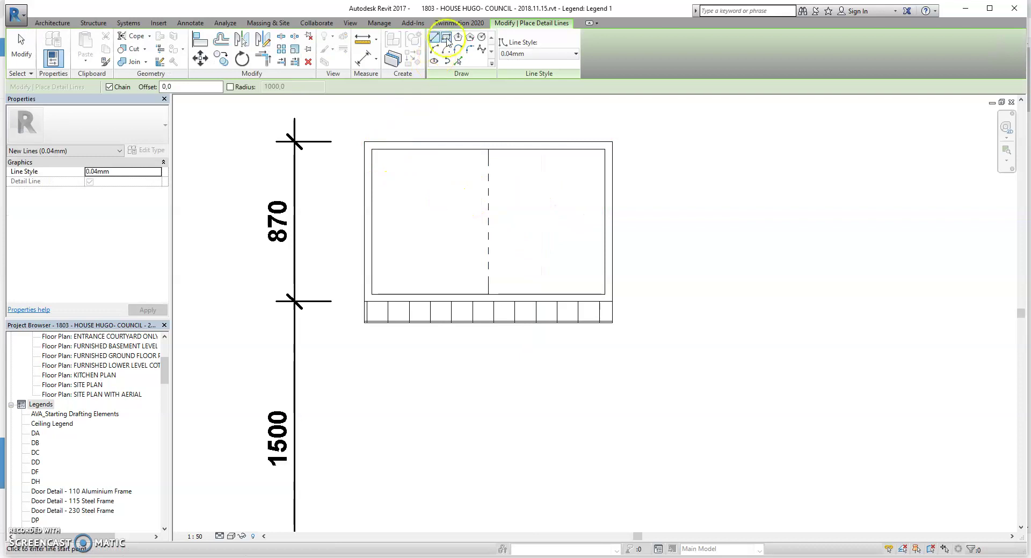
scroll(378, 156, "up", 1)
left_click(378, 156)
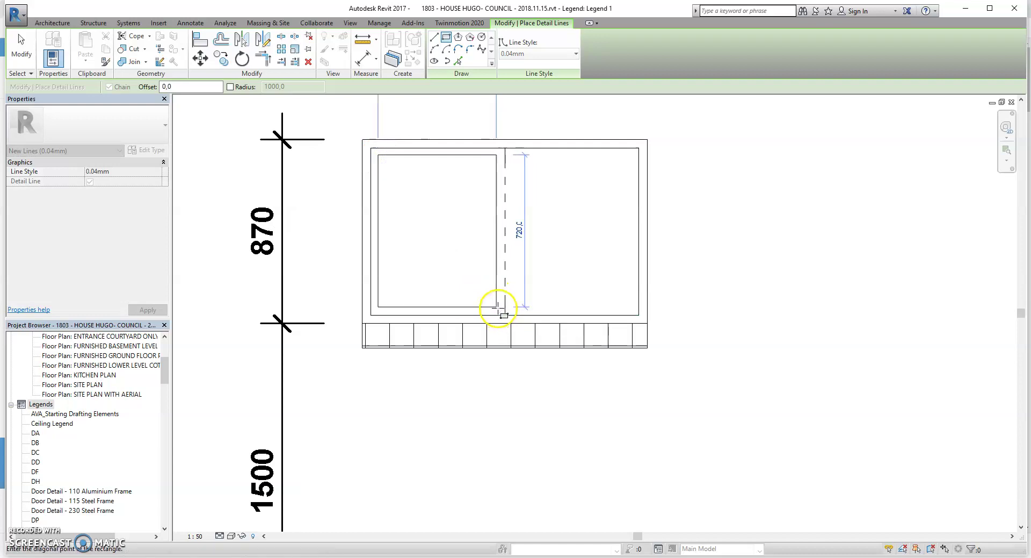
left_click(496, 307)
key("Escape")
key("Escape")
left_click(495, 295)
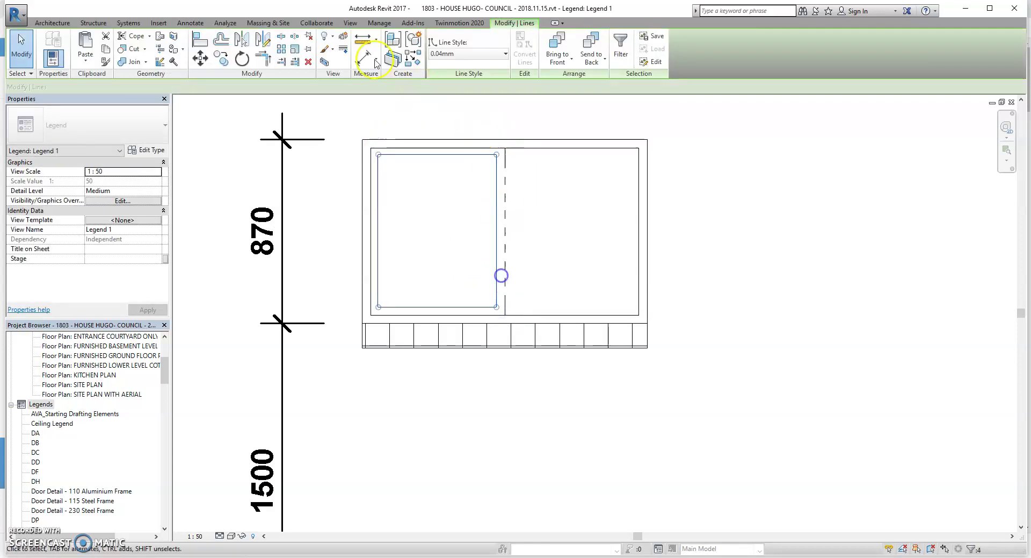
left_click(246, 38)
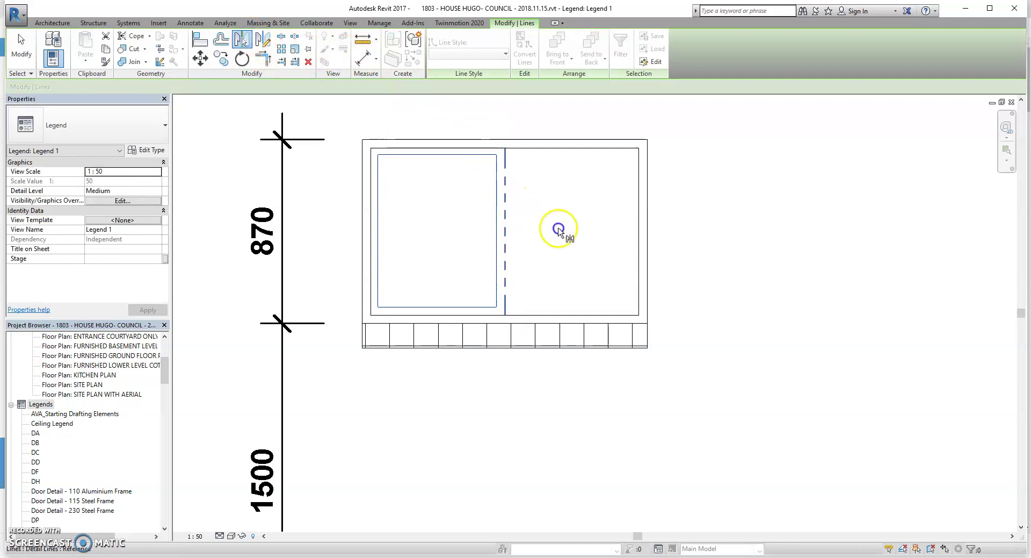
left_click(559, 244)
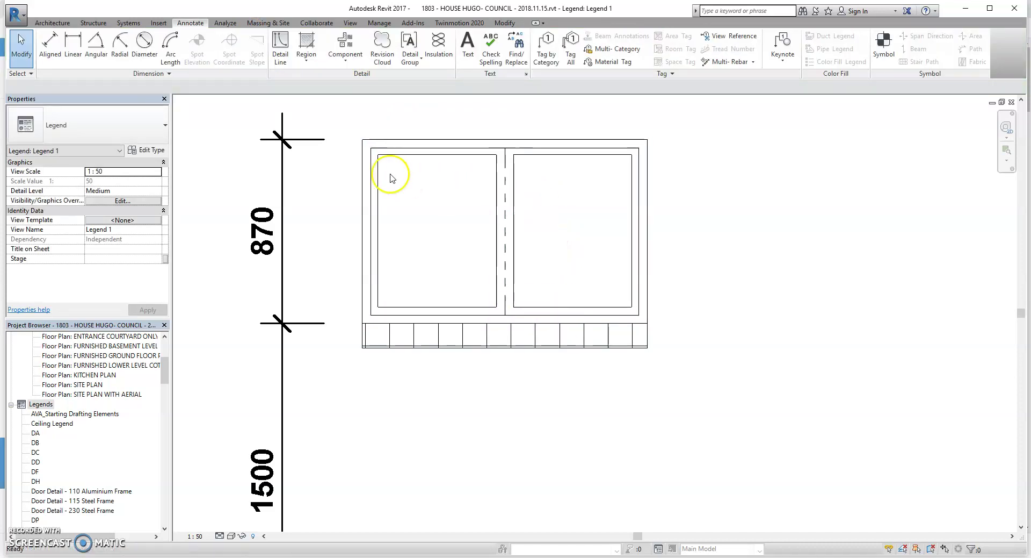
Draw detail lines forming a V in each window bay.
key("d")
key("l")
left_click(371, 149)
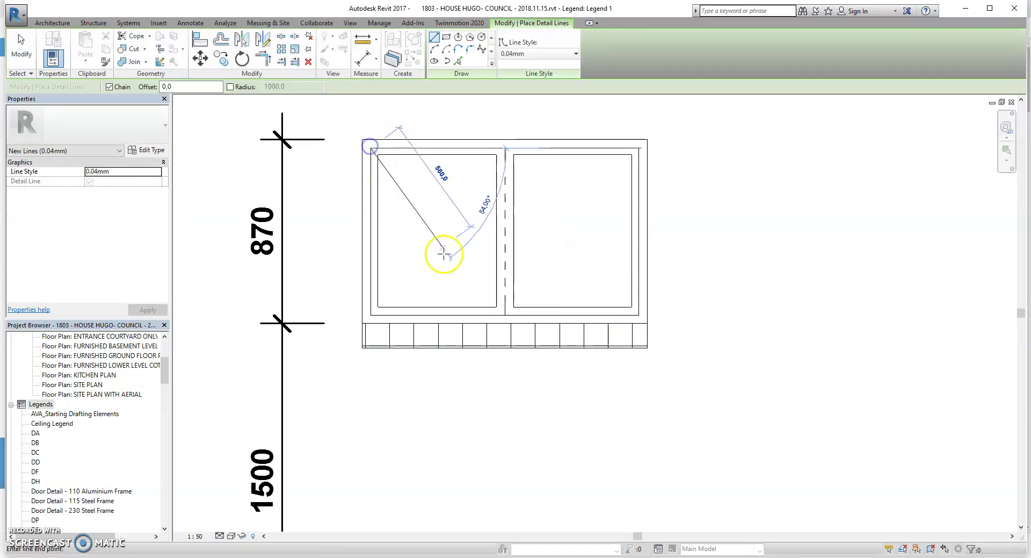
left_click(433, 314)
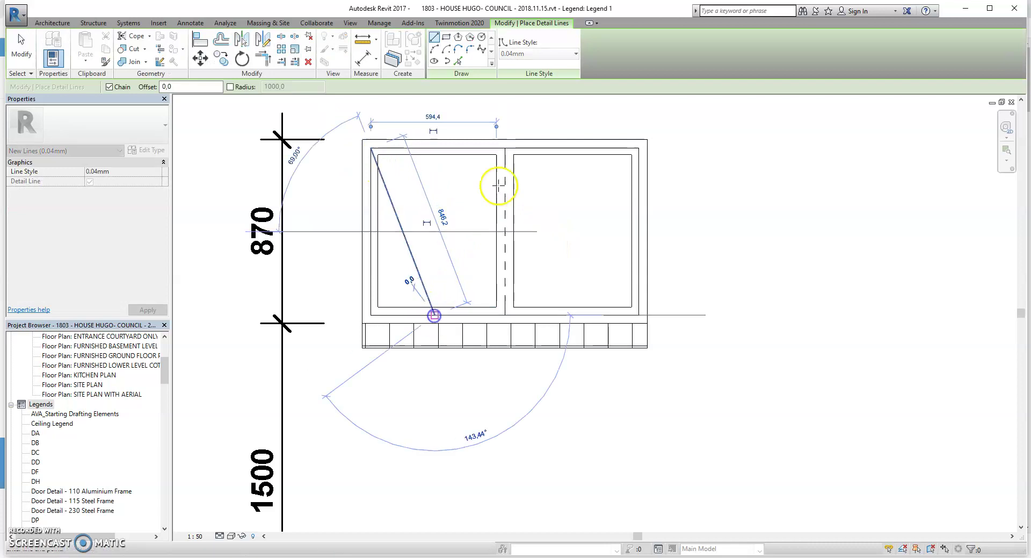
left_click(505, 149)
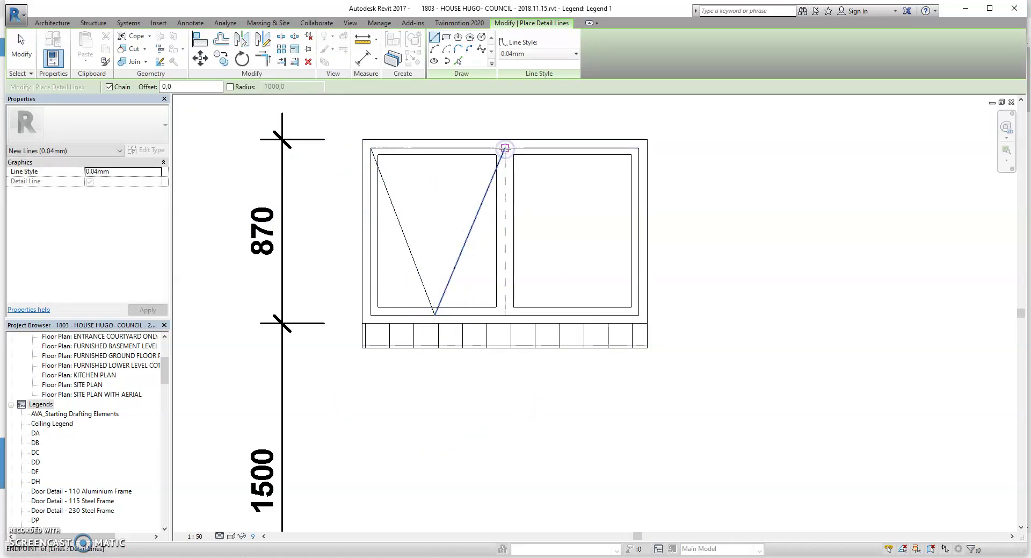
left_click(569, 314)
left_click(638, 148)
key("Escape")
key("Escape")
Set all four V lines to the Dash Grey line style.
left_click(546, 258)
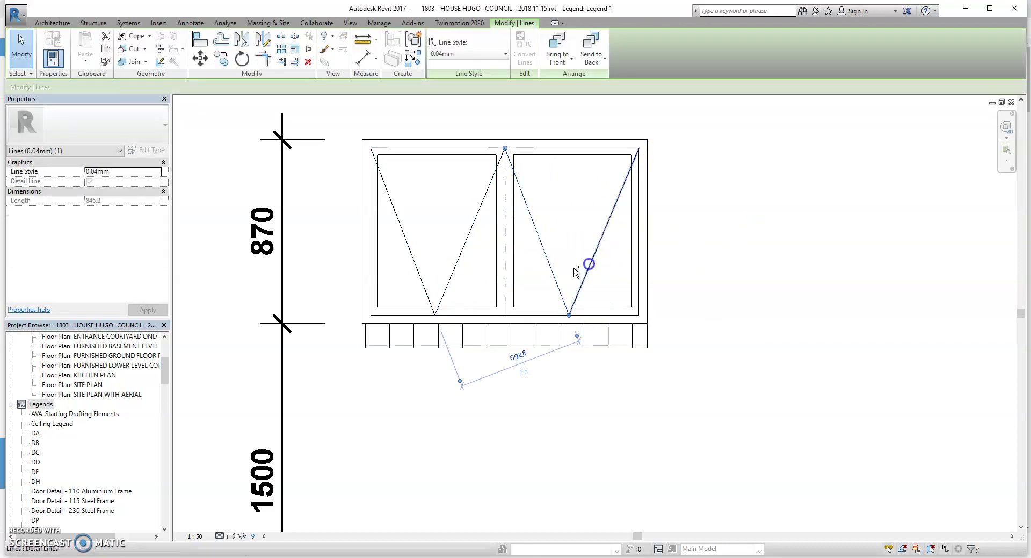
left_click(589, 264, "ctrl")
left_click(460, 265, "ctrl")
left_click(421, 274, "ctrl")
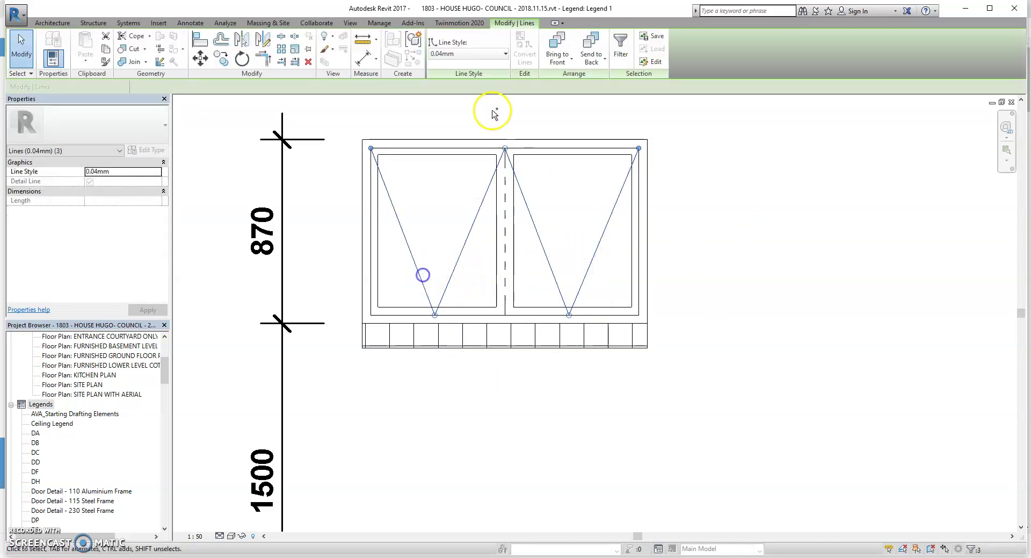
left_click(478, 54)
scroll(478, 200, "down", 5)
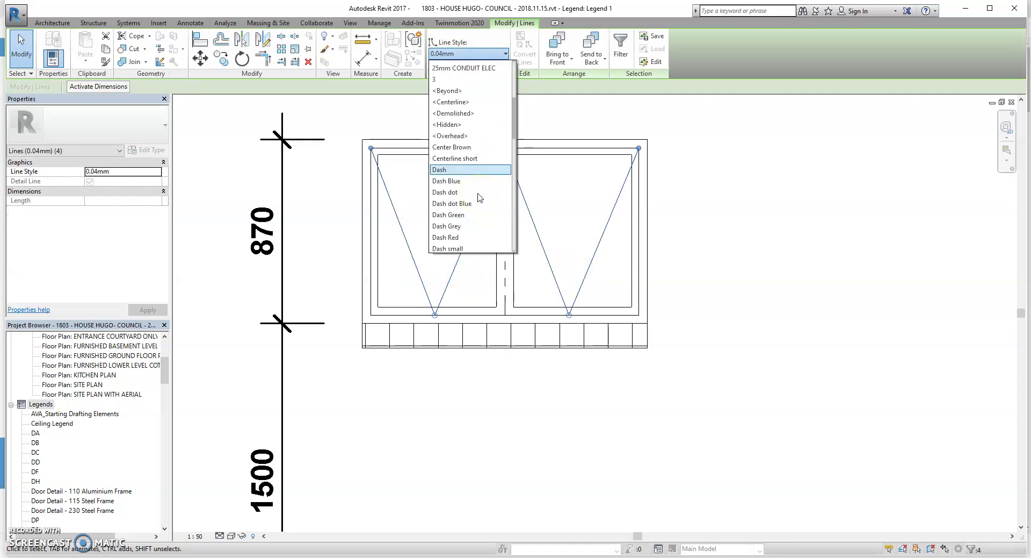
left_click(460, 202)
key("Escape")
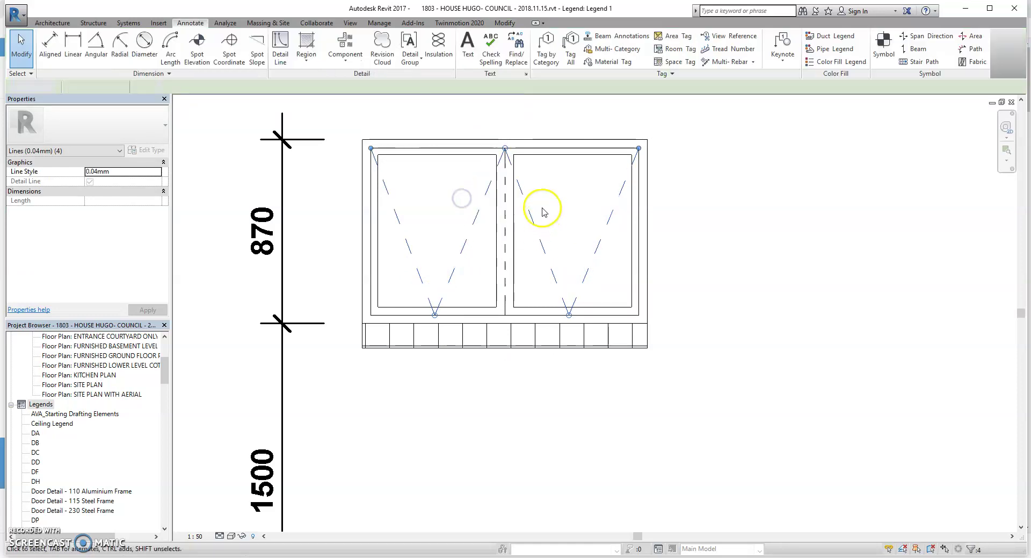
scroll(456, 299, "down", 2)
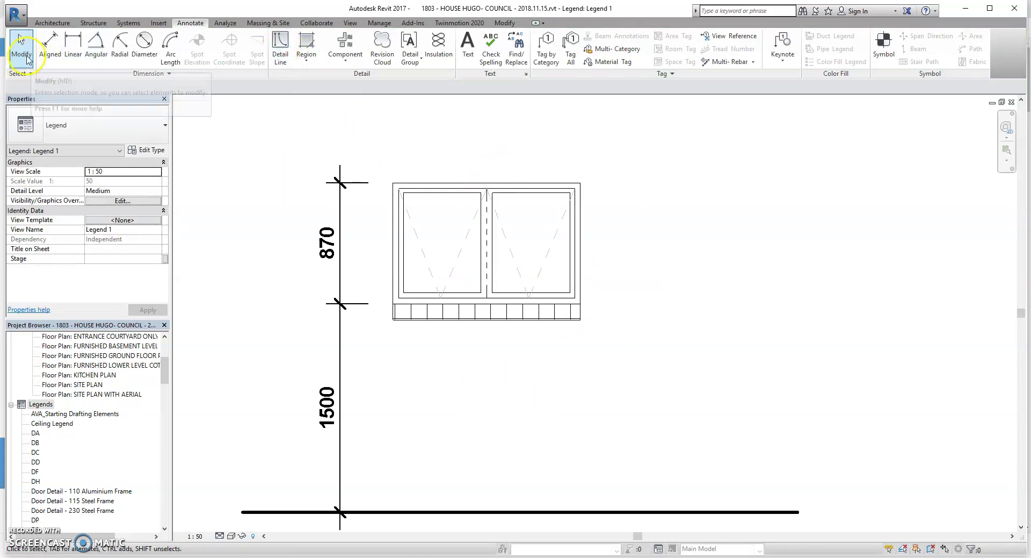
Dimension the left edge, centre mullion and right edge as an EQ string above the window.
left_click(50, 44)
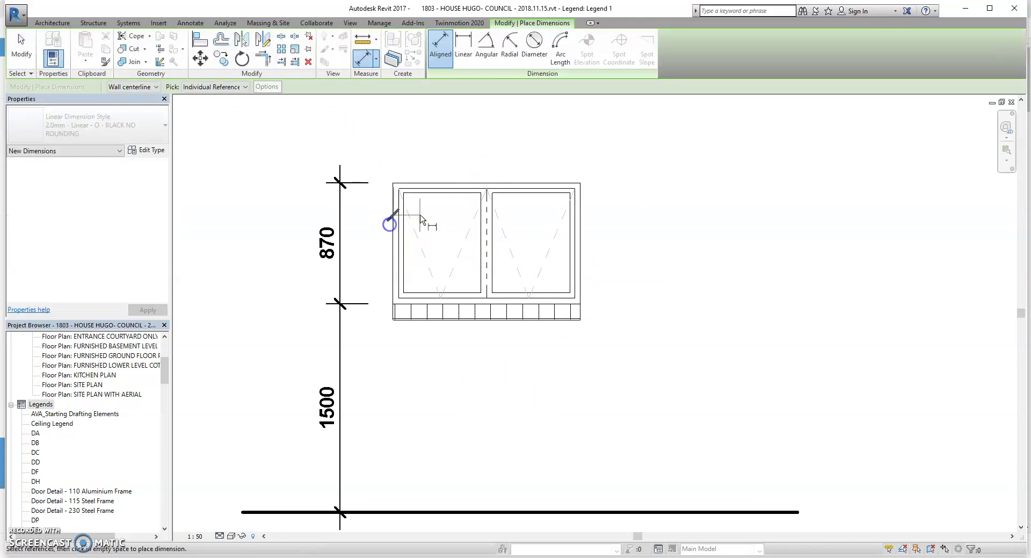
left_click(390, 224)
left_click(488, 217)
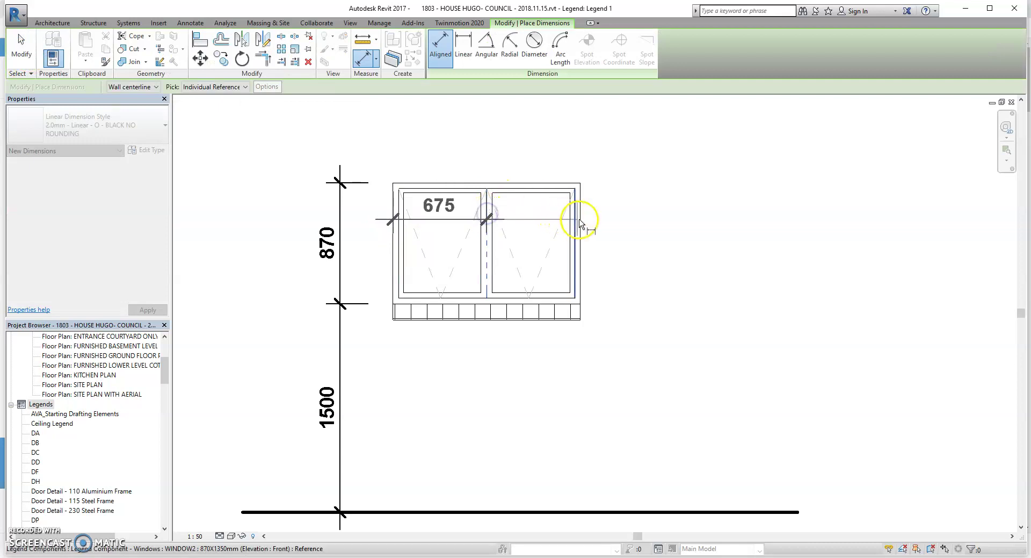
left_click(582, 221)
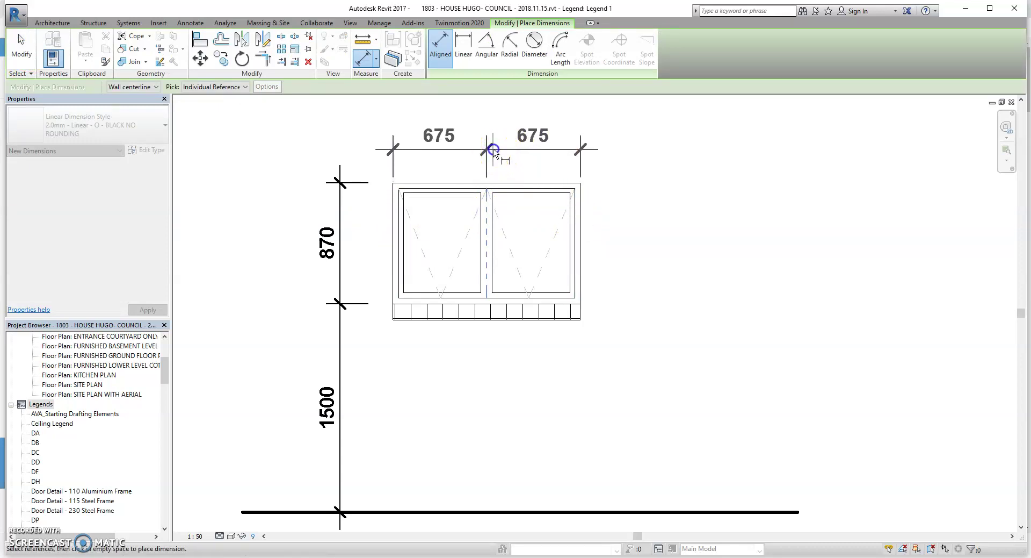
left_click(490, 149)
scroll(503, 214, "down", 1)
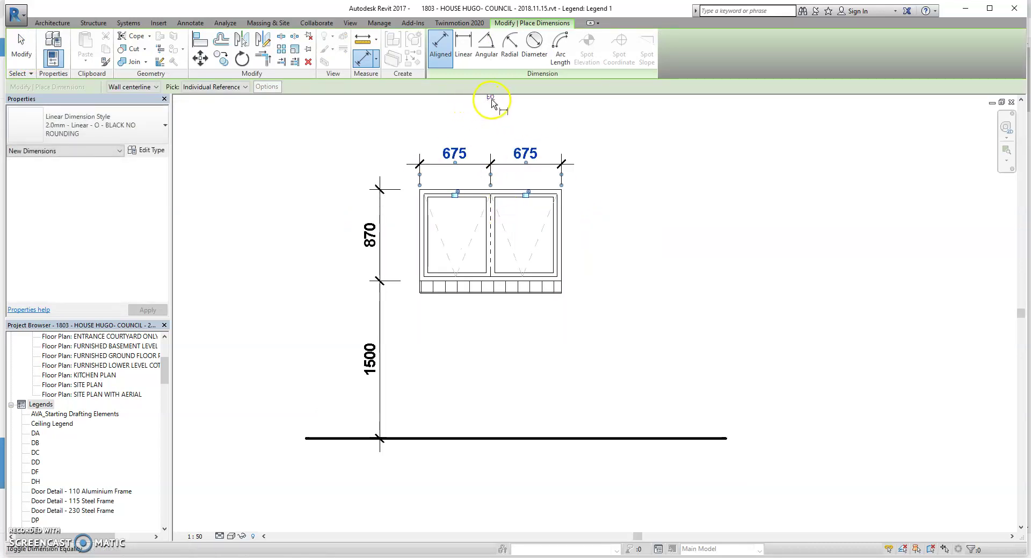
key("Escape")
key("Escape")
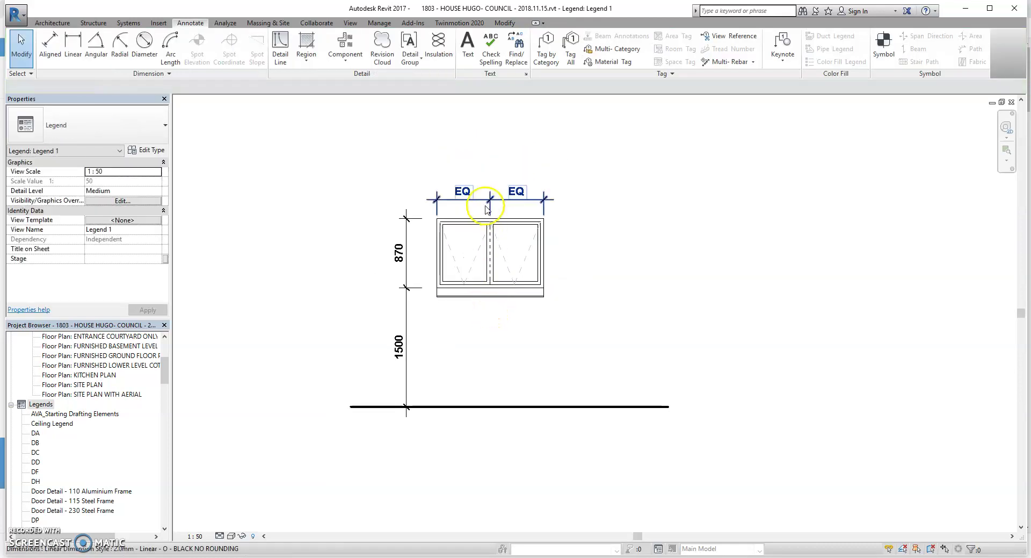
scroll(497, 206, "up", 1)
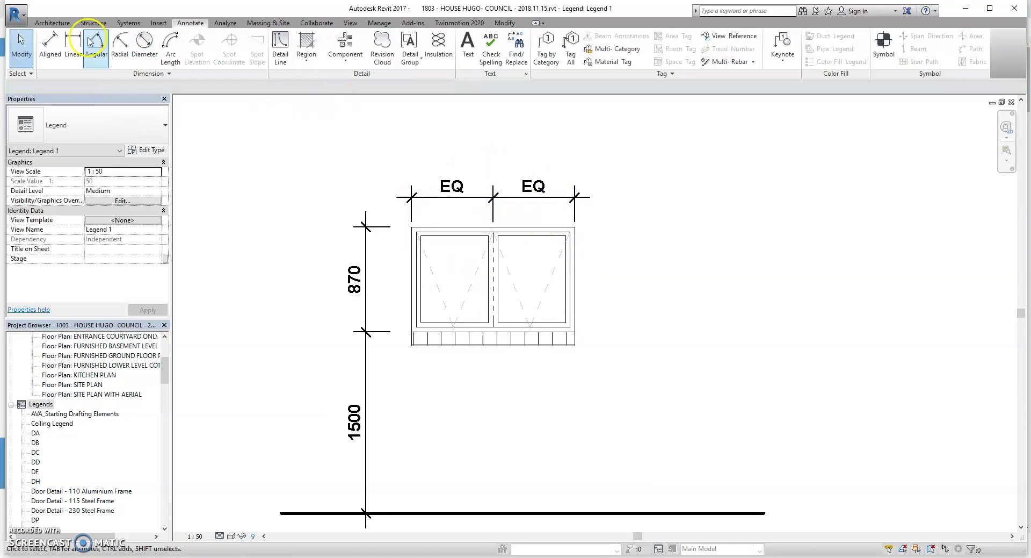
Add an overall 1350 width dimension above the EQ string.
left_click(50, 46)
left_click(408, 253)
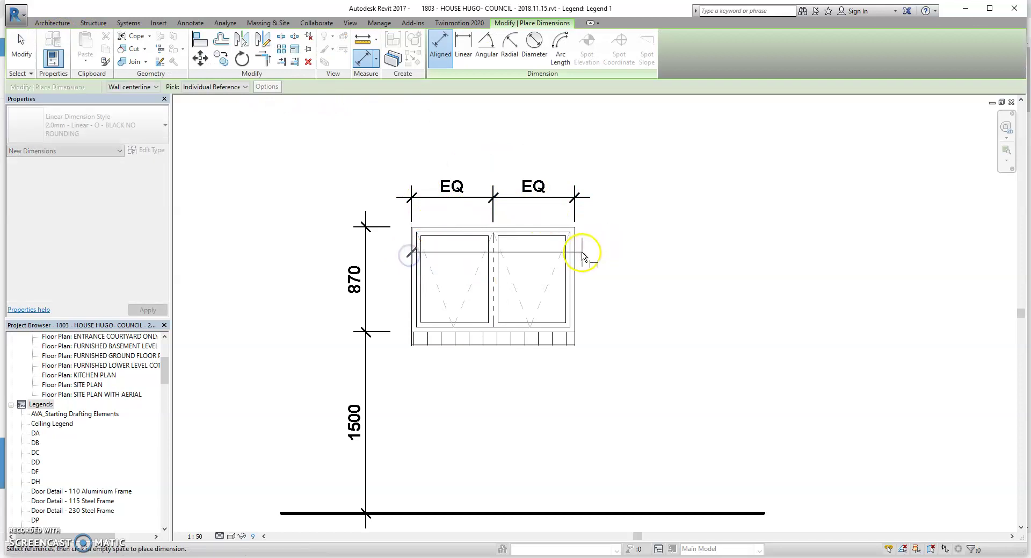
left_click(576, 251)
left_click(504, 165)
key("Escape")
key("Escape")
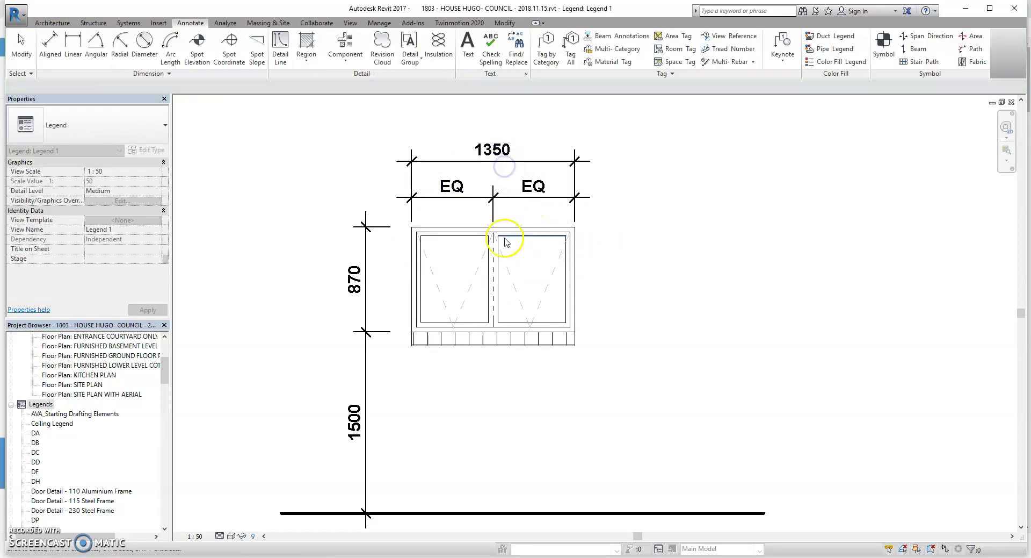
scroll(468, 188, "down", 2)
scroll(467, 310, "up", 1)
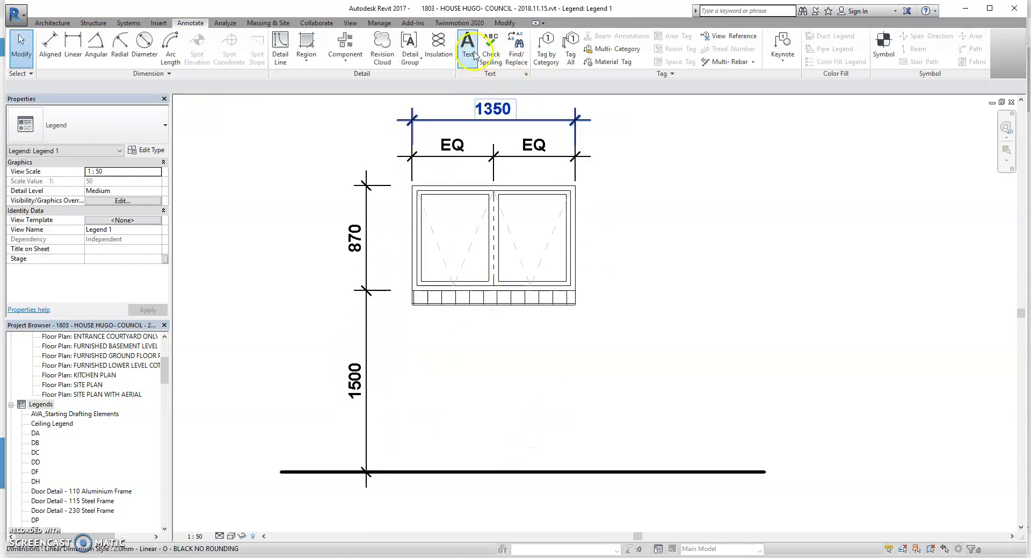
Finish the FFL note and move it onto the floor line.
left_click(468, 46)
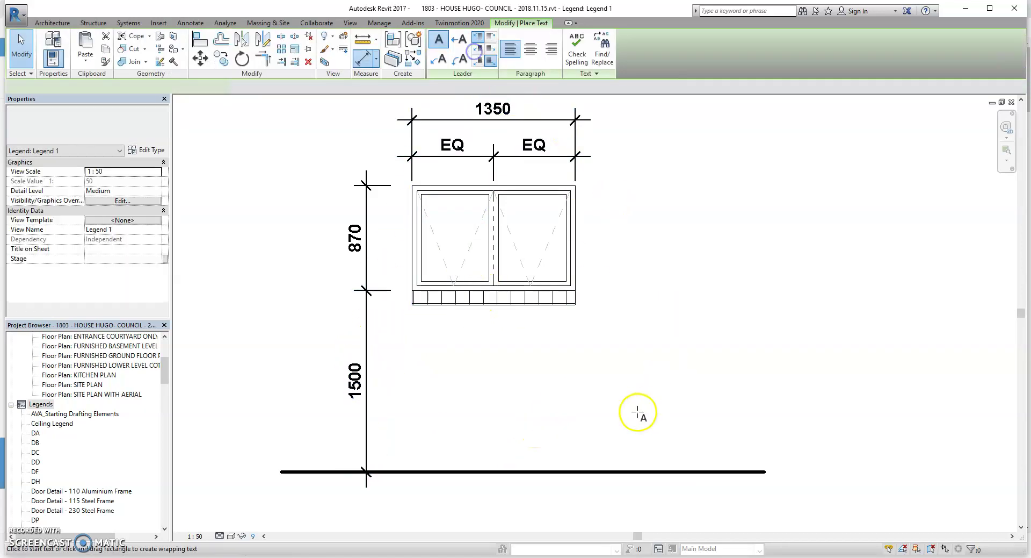
left_click(774, 440)
key("Escape")
left_click(648, 453)
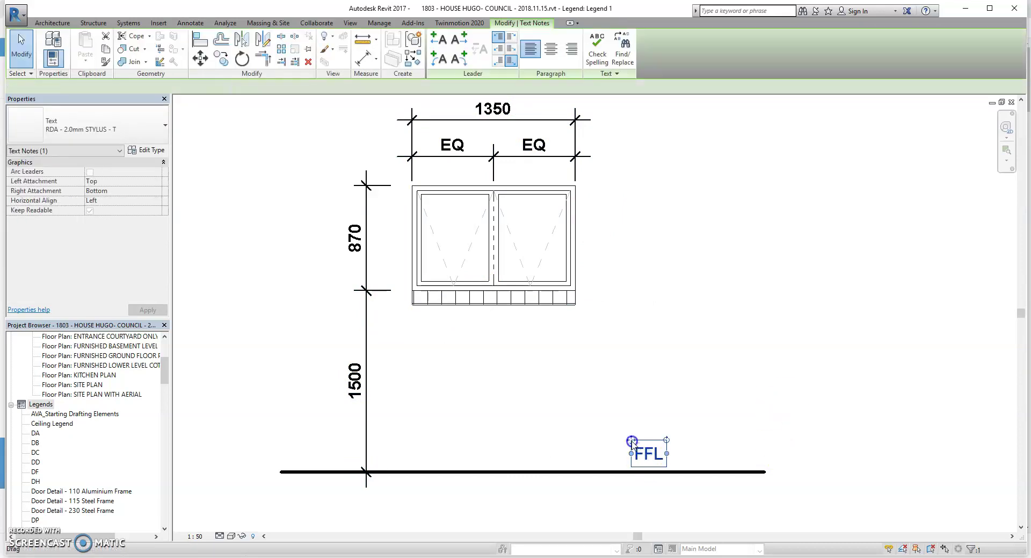
left_click_drag(647, 453, 611, 448)
key("Escape")
Add a BOE CILL note right of the cill with a left leader arrow pointing to it.
left_click(466, 52)
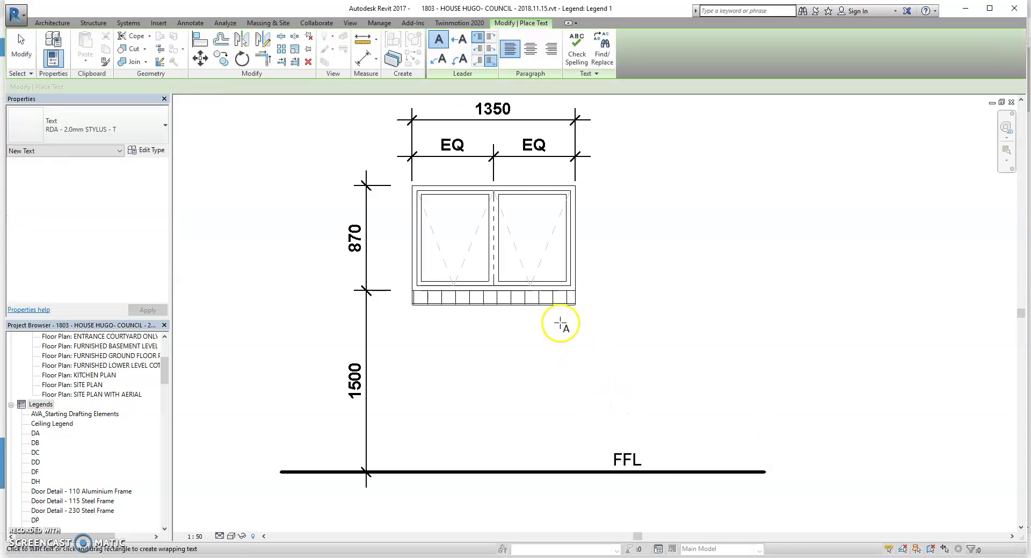
left_click(548, 311)
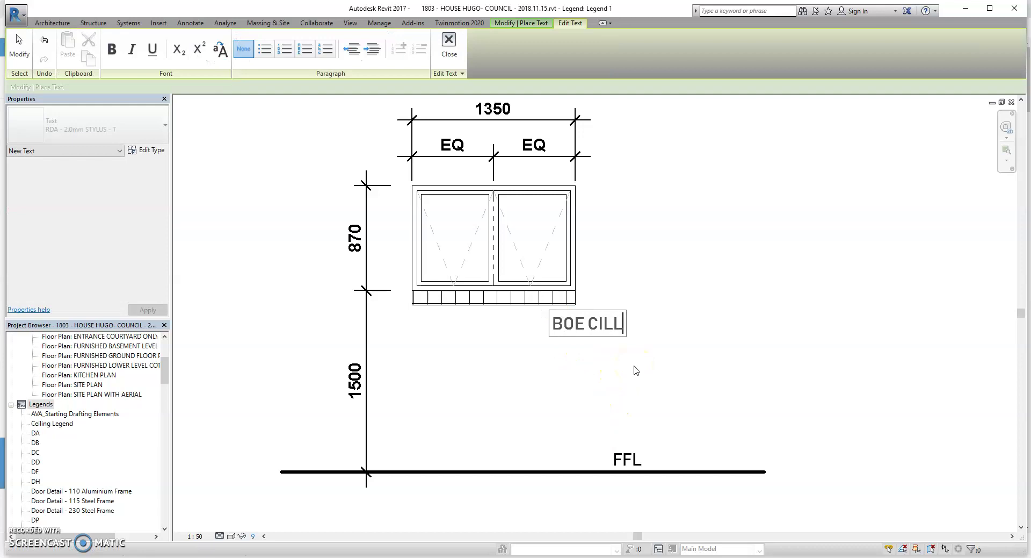
left_click(624, 367)
left_click(556, 321)
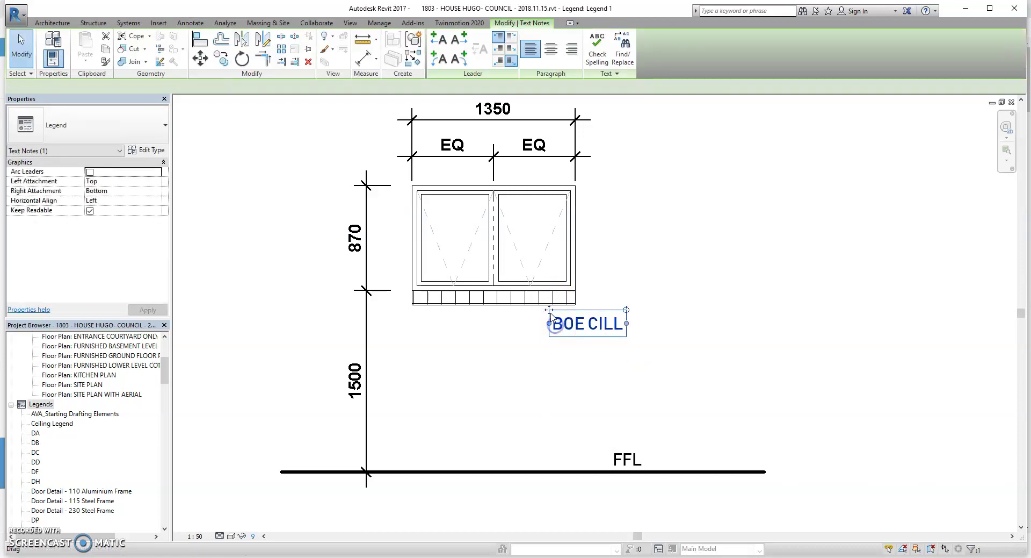
left_click_drag(552, 315, 578, 322)
left_click(438, 39)
mouse_move(472, 315)
left_mouse_down()
mouse_move(422, 336)
mouse_move(518, 292)
mouse_move(543, 337)
left_mouse_up()
left_click(559, 396)
scroll(511, 431, "down", 2)
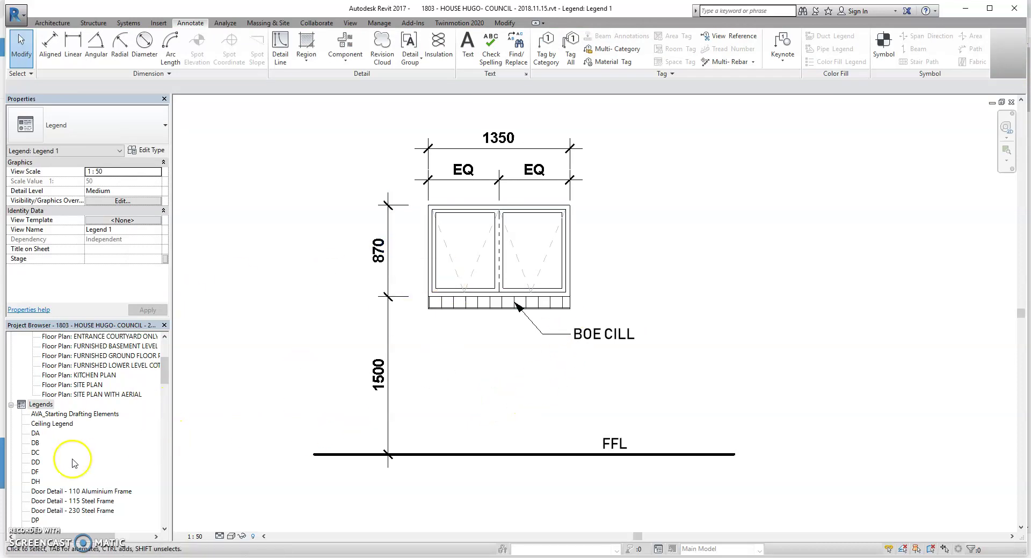
Rename the Legend 1 view to WG and bring up the Schedules group's options.
scroll(75, 468, "down", 4)
right_click(46, 481)
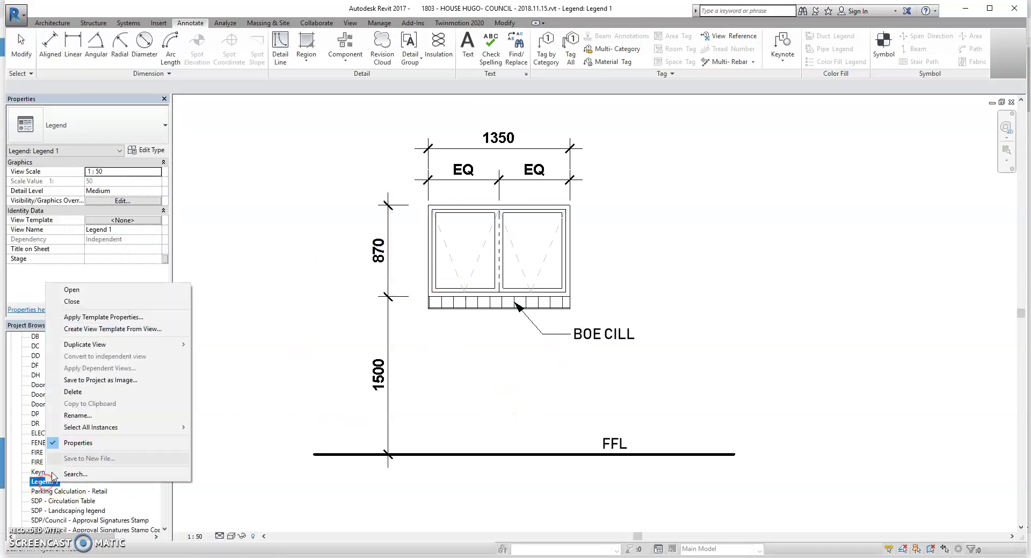
left_click(78, 415)
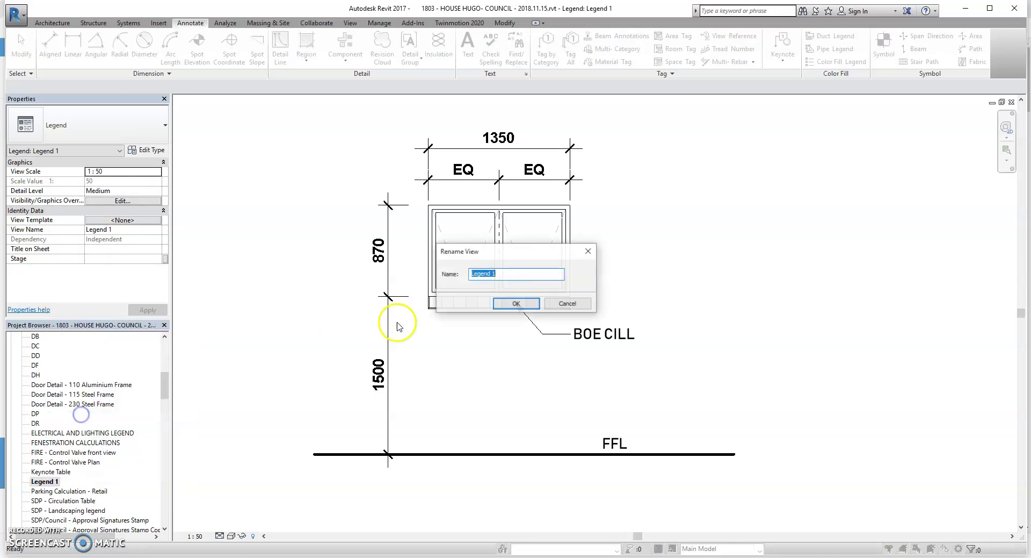
type("G")
key("BackSpace")
type("WG")
left_click(516, 303)
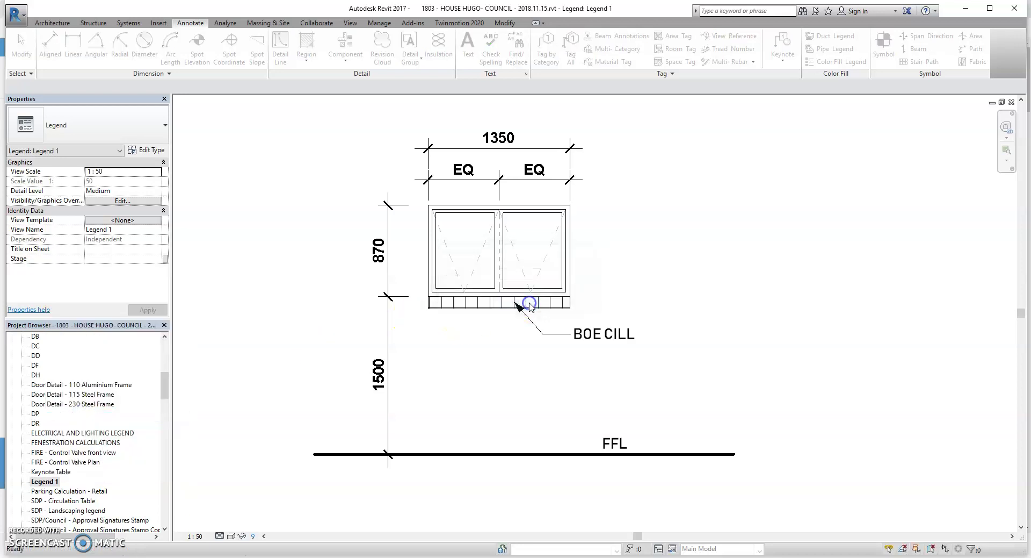
left_click_drag(167, 390, 166, 436)
right_click(48, 385)
Create a new schedule for the Windows category.
left_click(72, 393)
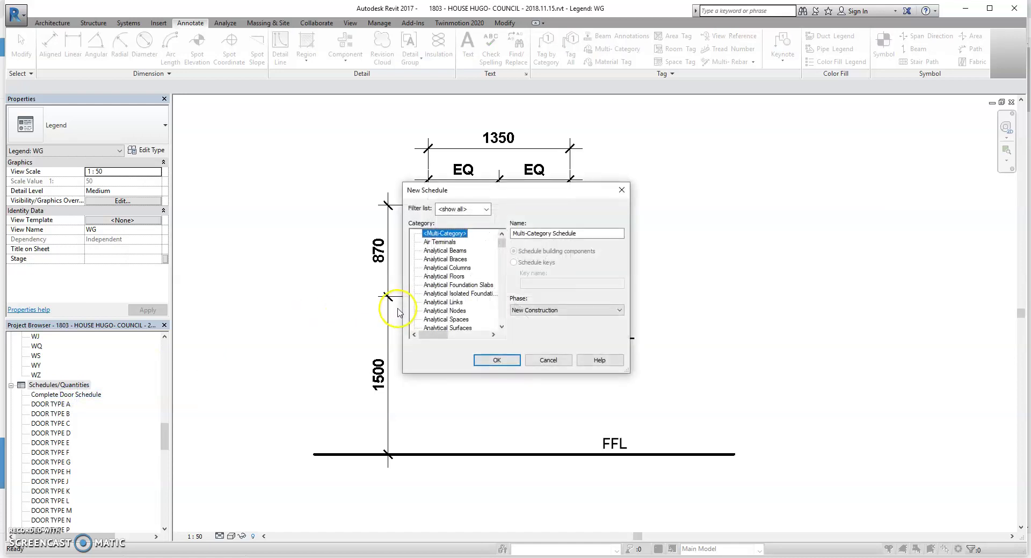
scroll(452, 269, "down", 15)
left_click(435, 319)
left_click(506, 362)
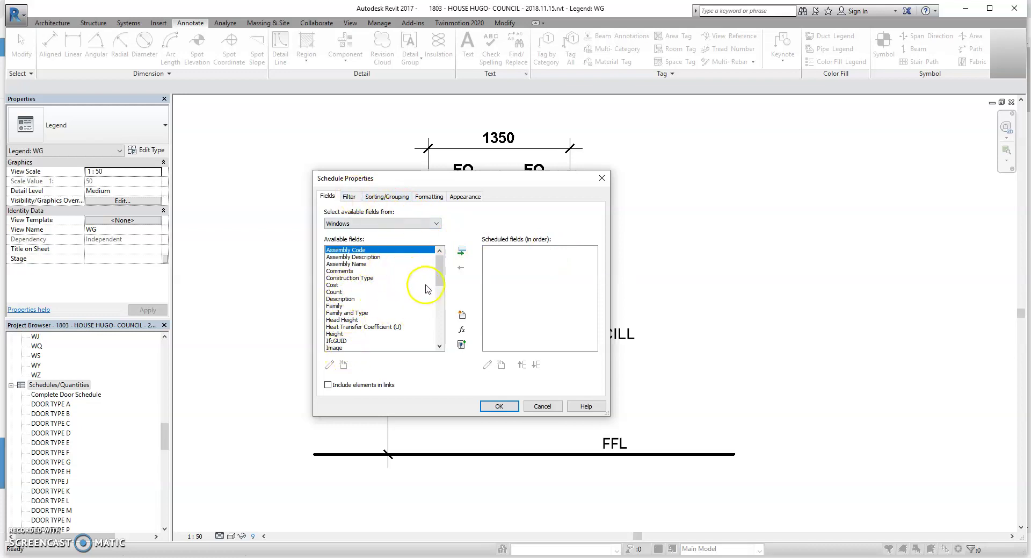
Add the Comments and Type Mark fields to the schedule.
left_click_drag(439, 275, 438, 321)
scroll(437, 328, "up", 10)
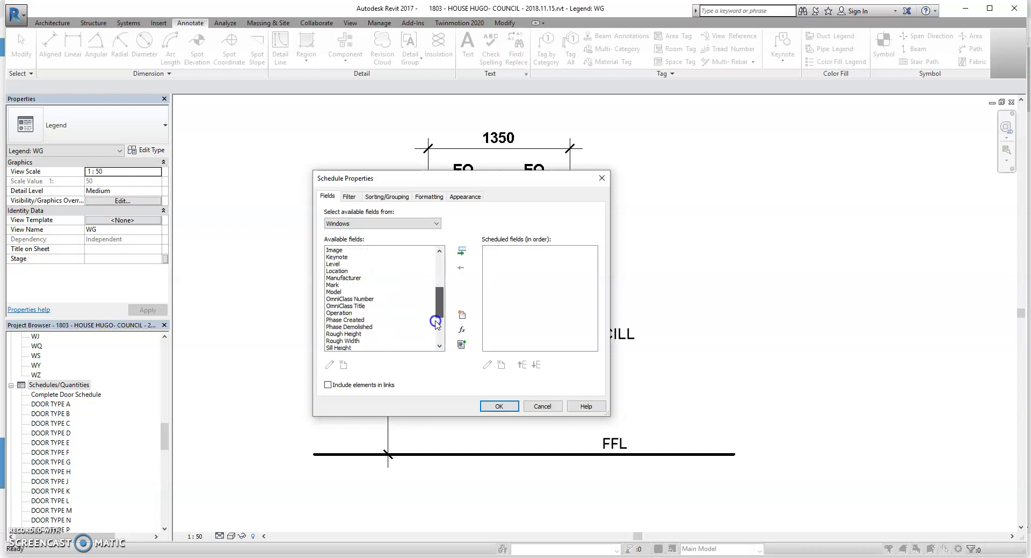
left_click(337, 271)
left_click(461, 251)
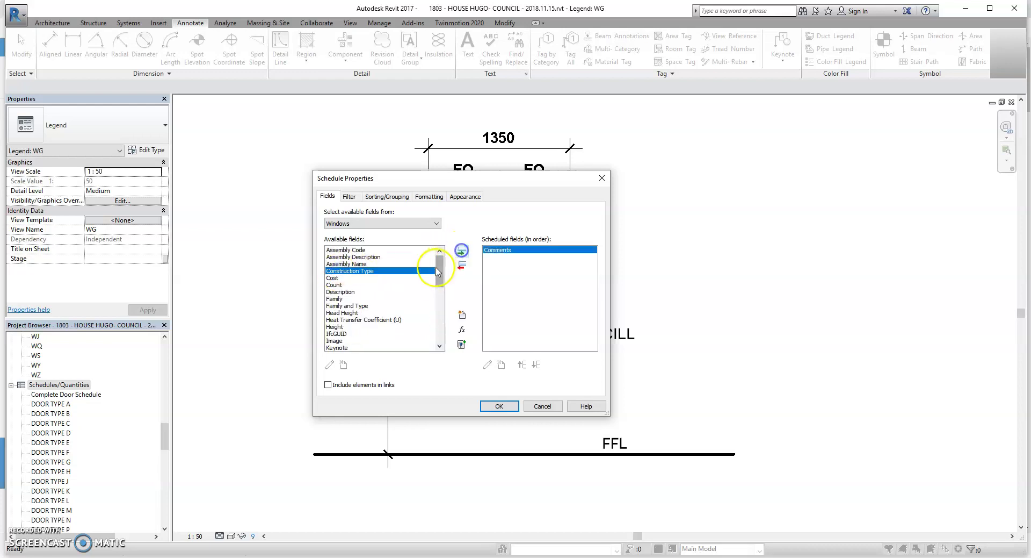
scroll(441, 334, "down", 8)
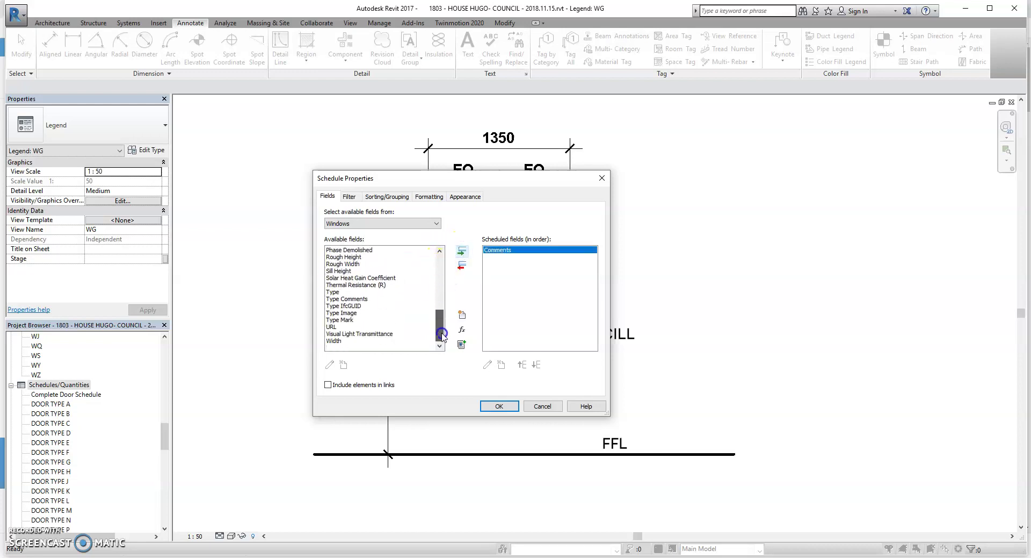
left_click(340, 319)
left_click(461, 251)
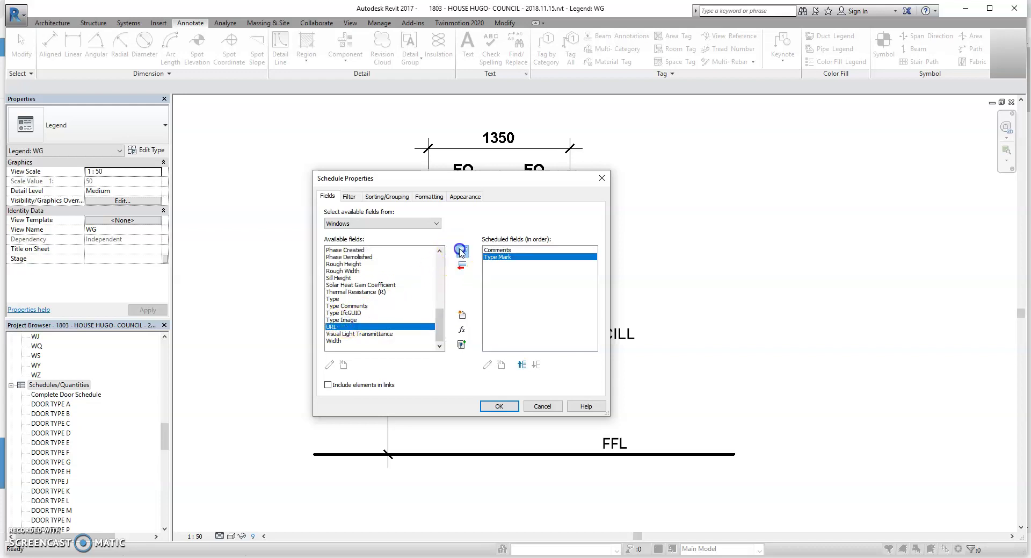
Add the Mark and Location fields to the schedule.
left_click_drag(439, 325, 443, 301)
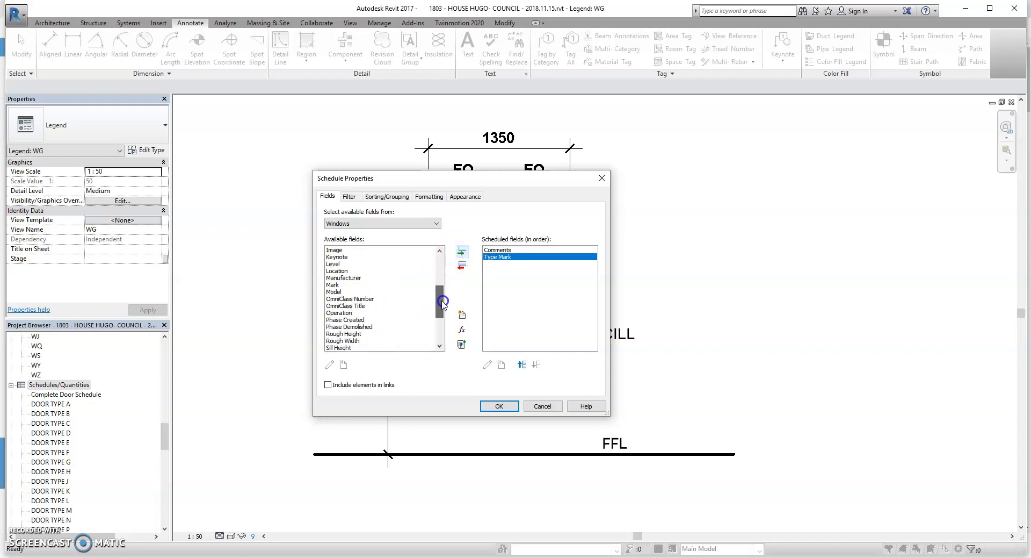
left_click(337, 285)
left_click(461, 251)
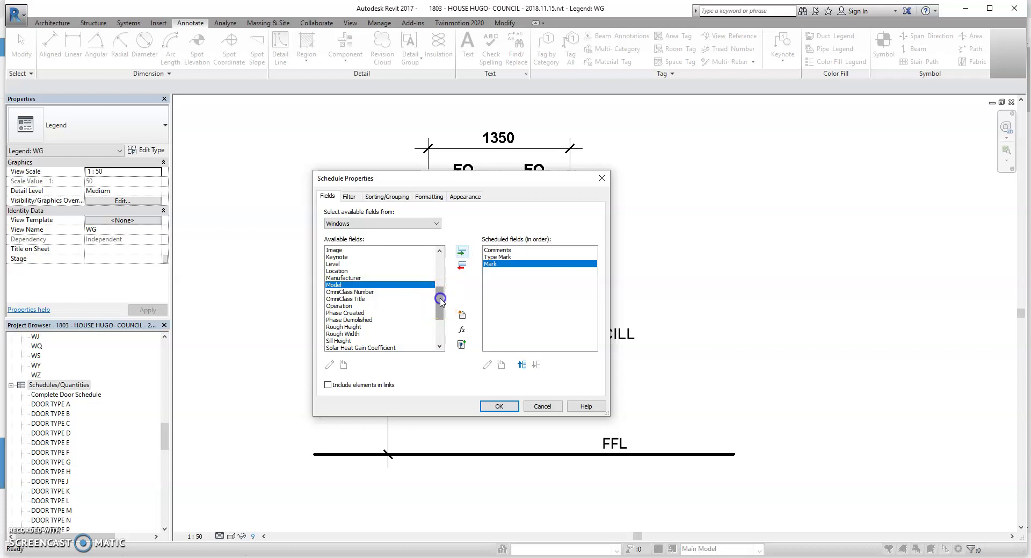
left_click_drag(440, 299, 441, 309)
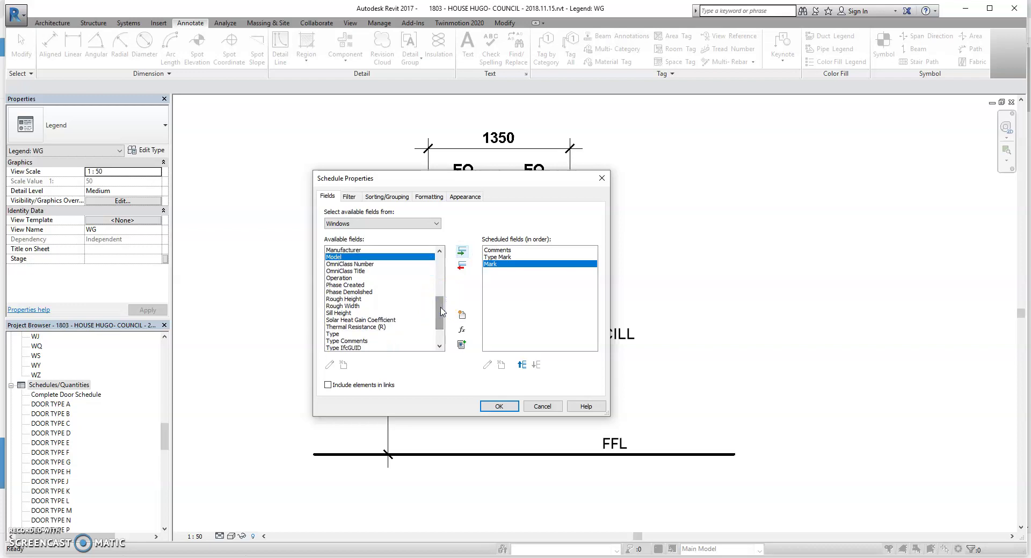
left_click_drag(439, 312, 438, 290)
left_click(338, 306)
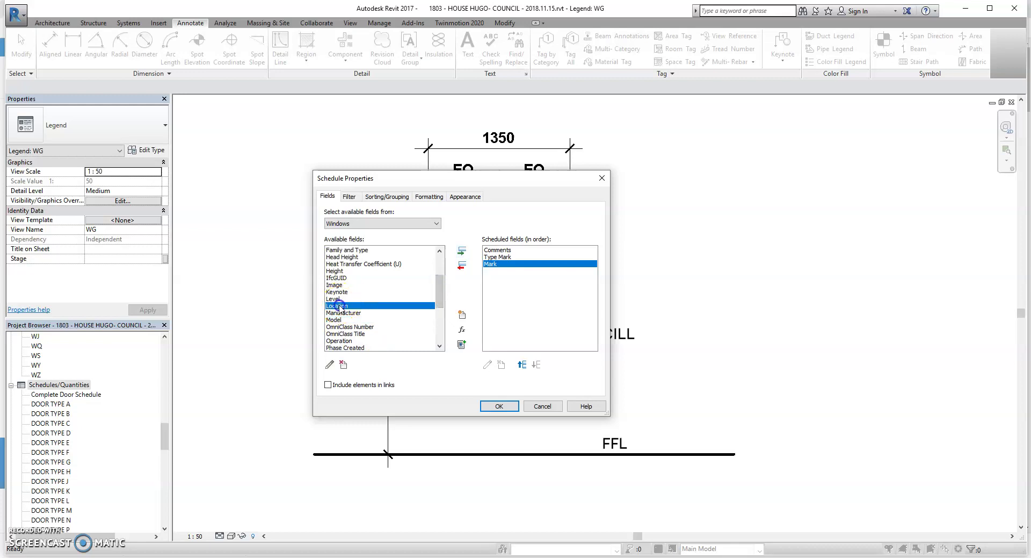
left_click(462, 250)
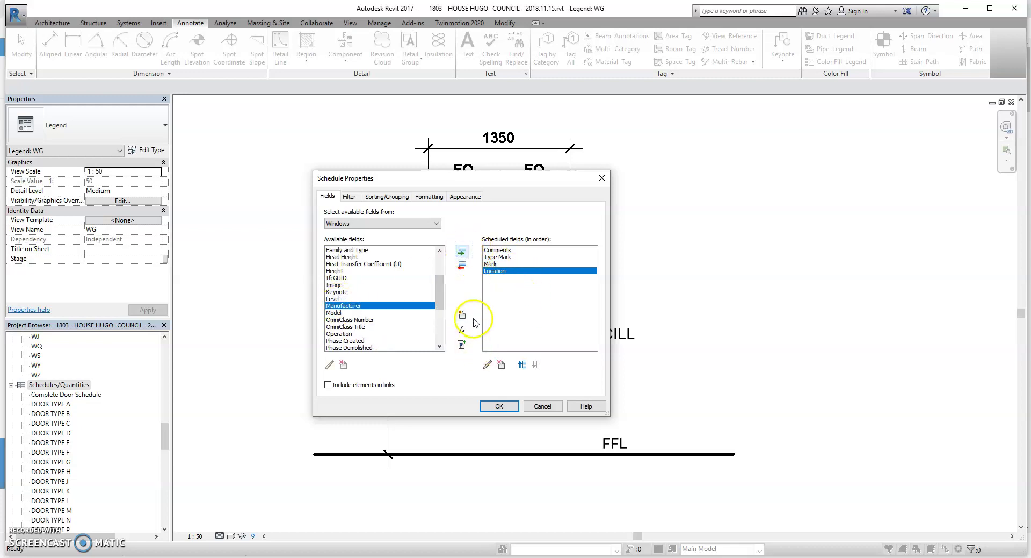
Reorder the fields to Type Mark, Mark, Location, Comments.
left_click(522, 364)
left_click(490, 271)
left_click(522, 365)
left_click(497, 256)
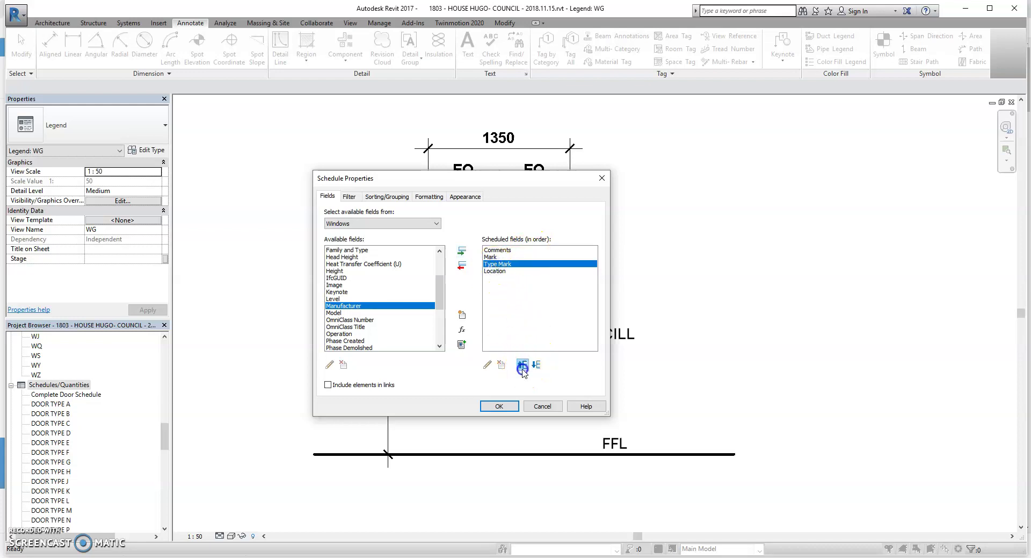
left_click(521, 365)
left_click(498, 257)
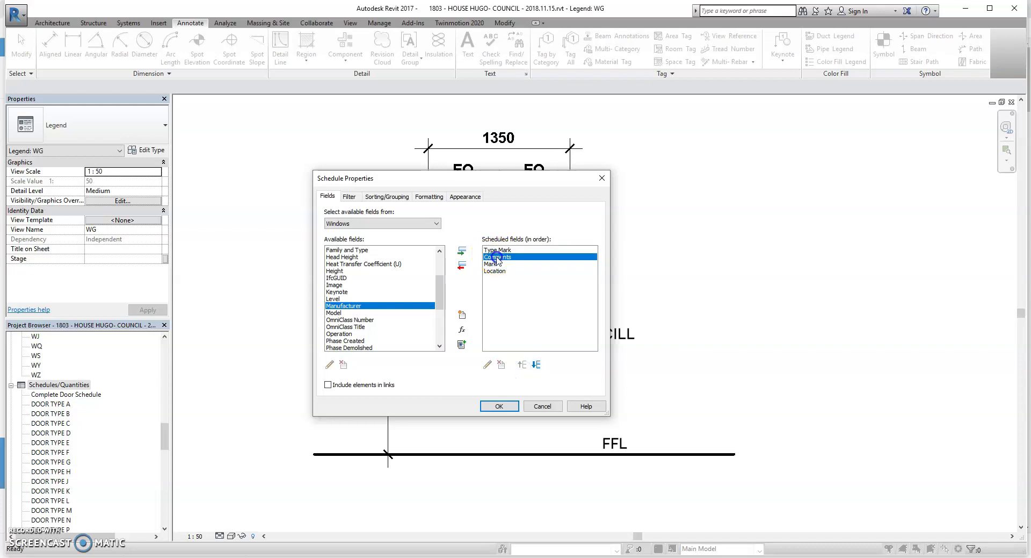
left_click(536, 365)
left_click(536, 365)
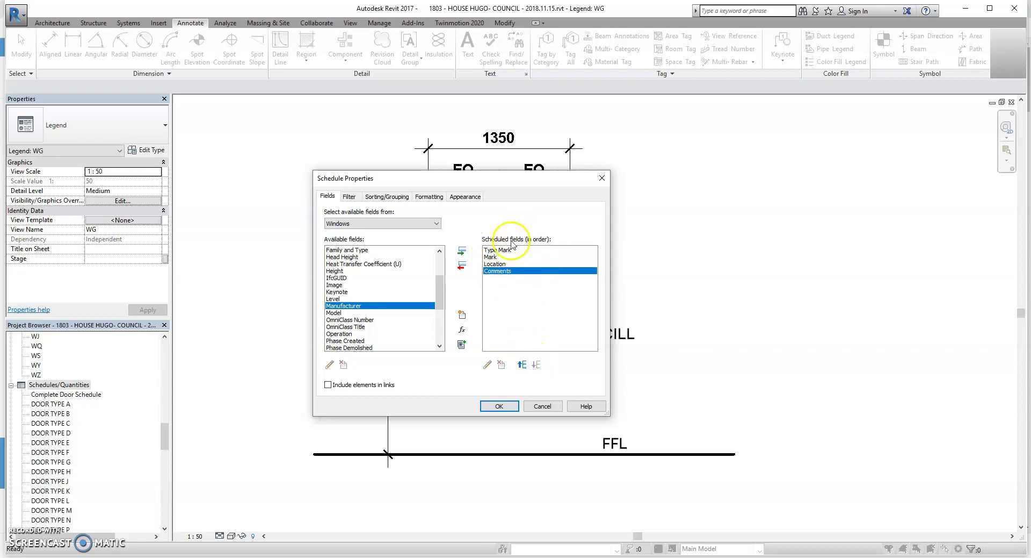
Filter the schedule to rows where Type Mark equals WG.
left_click(351, 196)
left_click(433, 214)
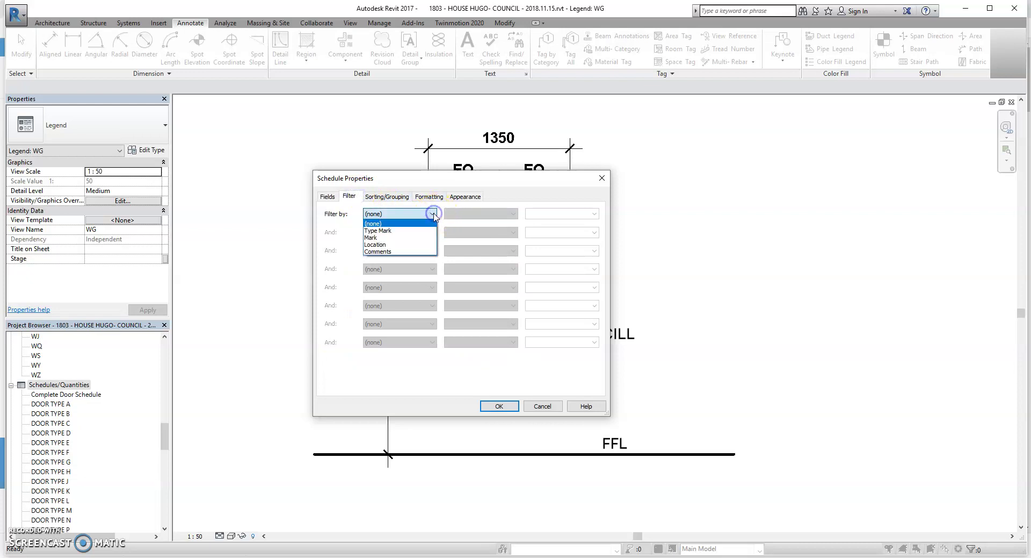
left_click(391, 234)
left_click(595, 213)
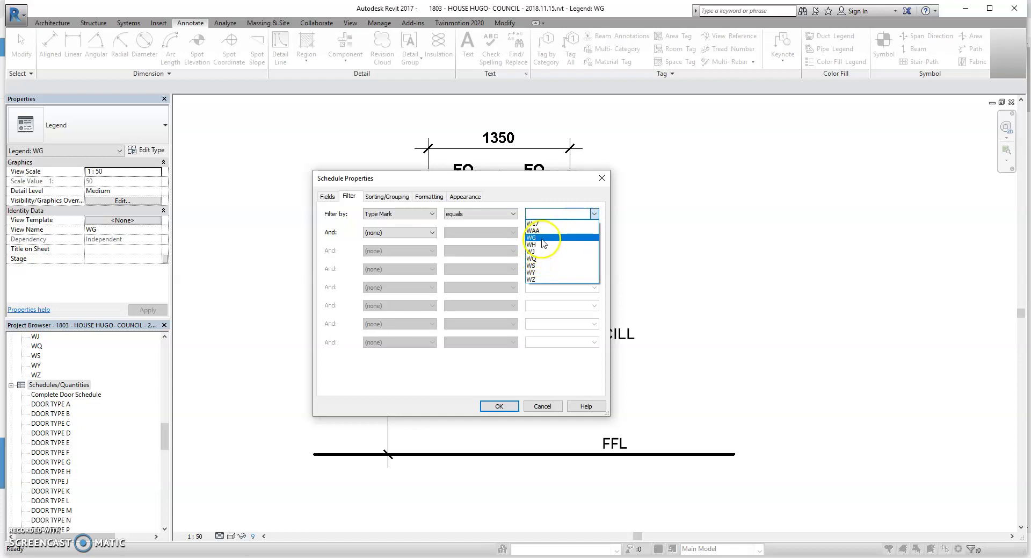
left_click(541, 238)
Sort the rows by Mark with grand totals turned on, and apply the settings.
left_click(395, 196)
left_click(462, 214)
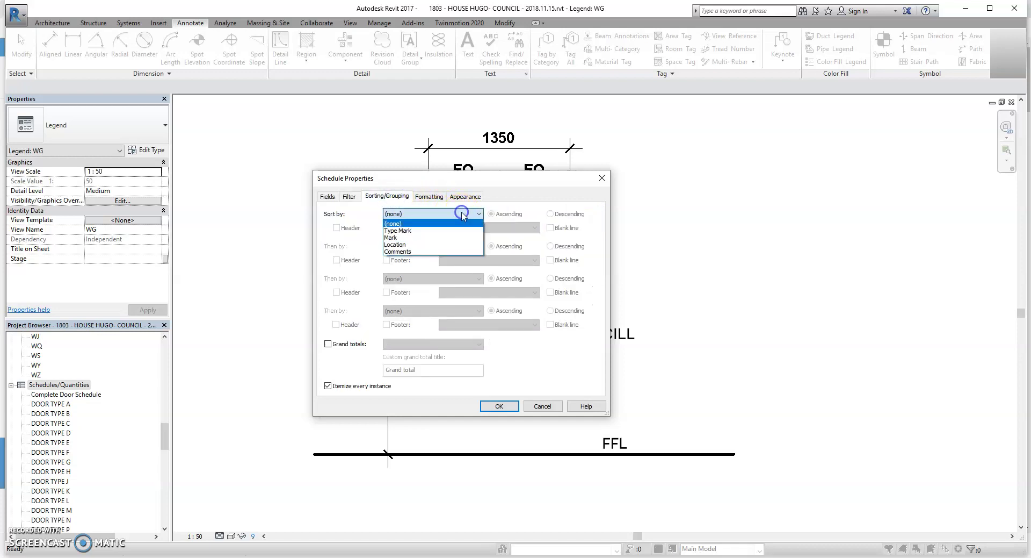
left_click(403, 242)
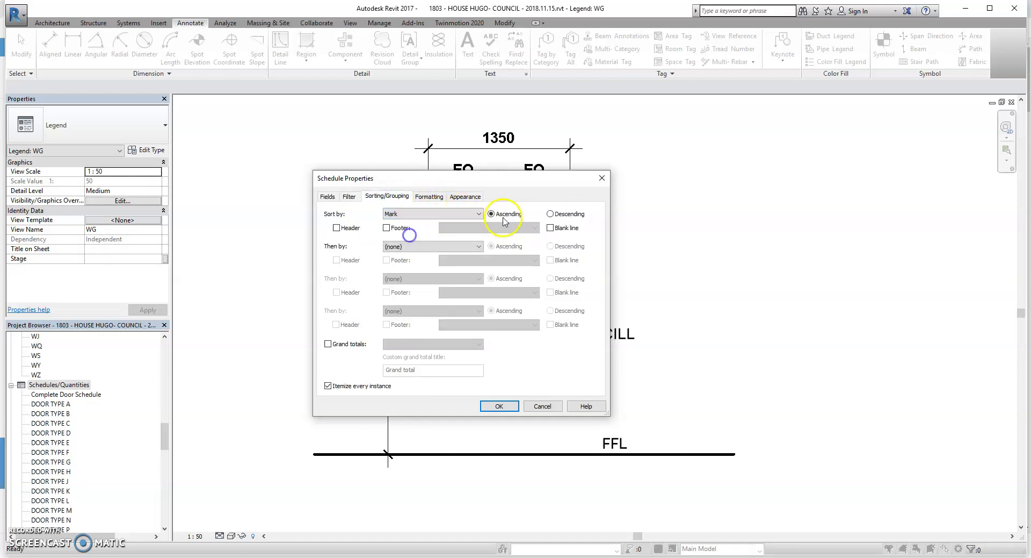
left_click(422, 196)
left_click(390, 197)
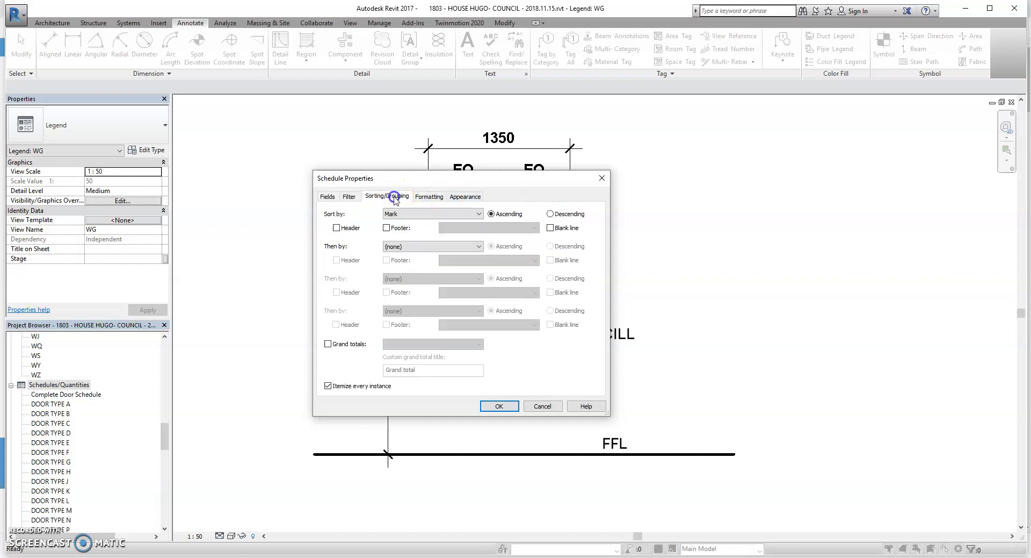
left_click(327, 343)
left_click_drag(423, 369, 367, 369)
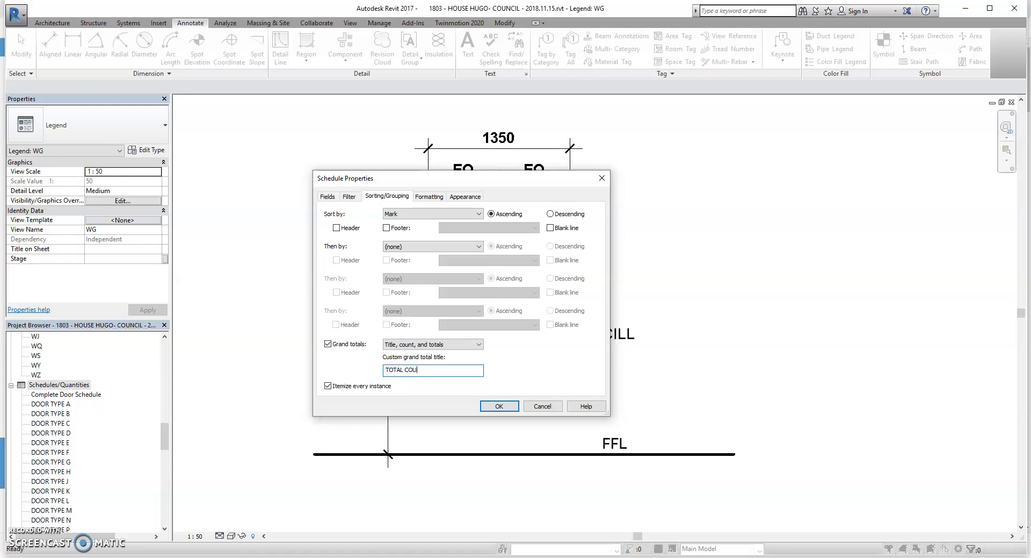
left_click(429, 196)
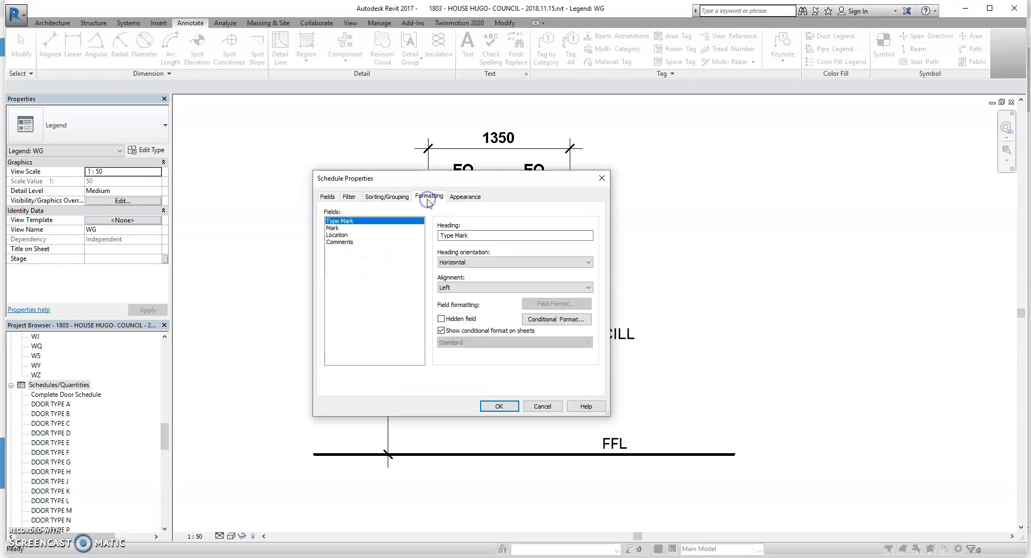
left_click(453, 195)
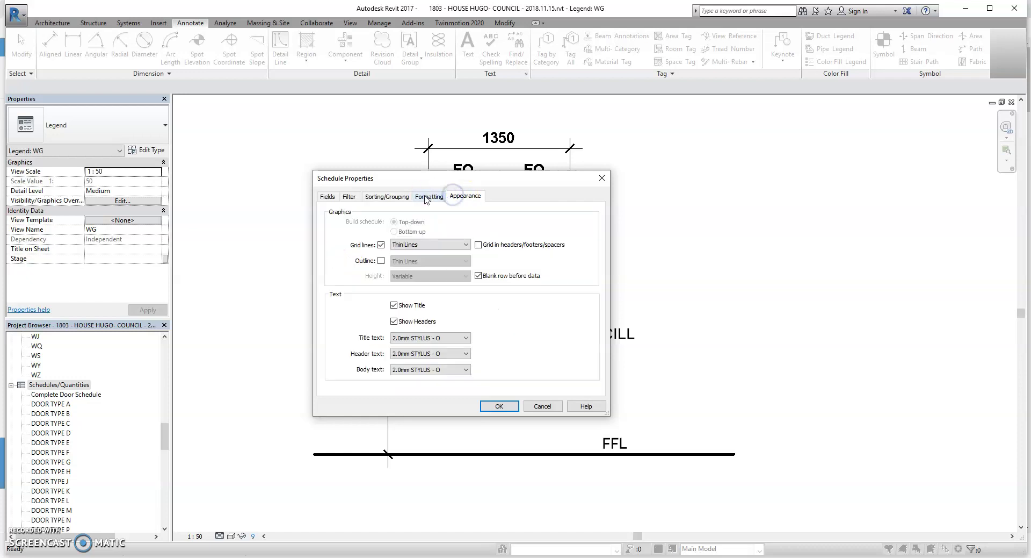
left_click(428, 196)
left_click(499, 406)
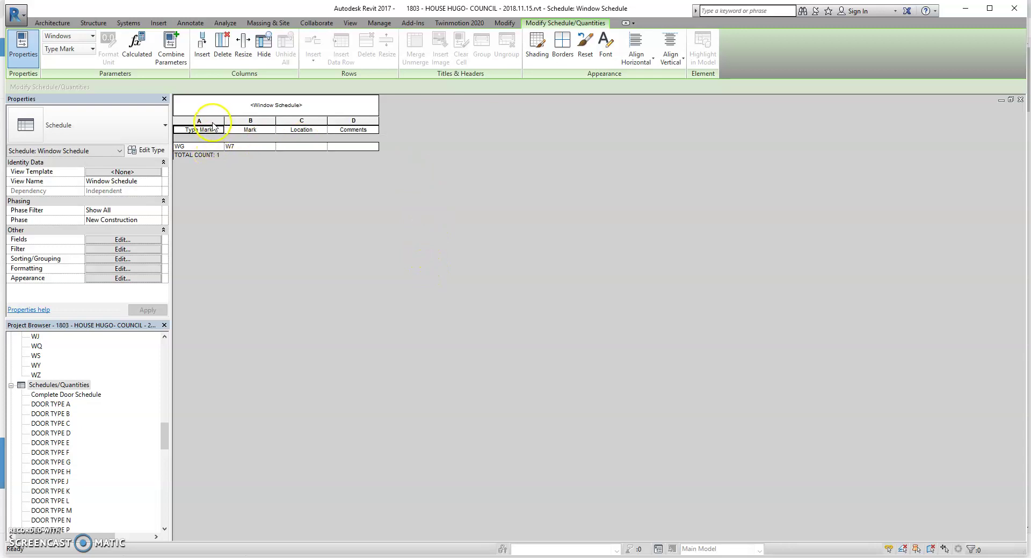
Hide the Type Mark column in the Window Schedule.
left_click(212, 127)
right_click(212, 127)
left_click(210, 124)
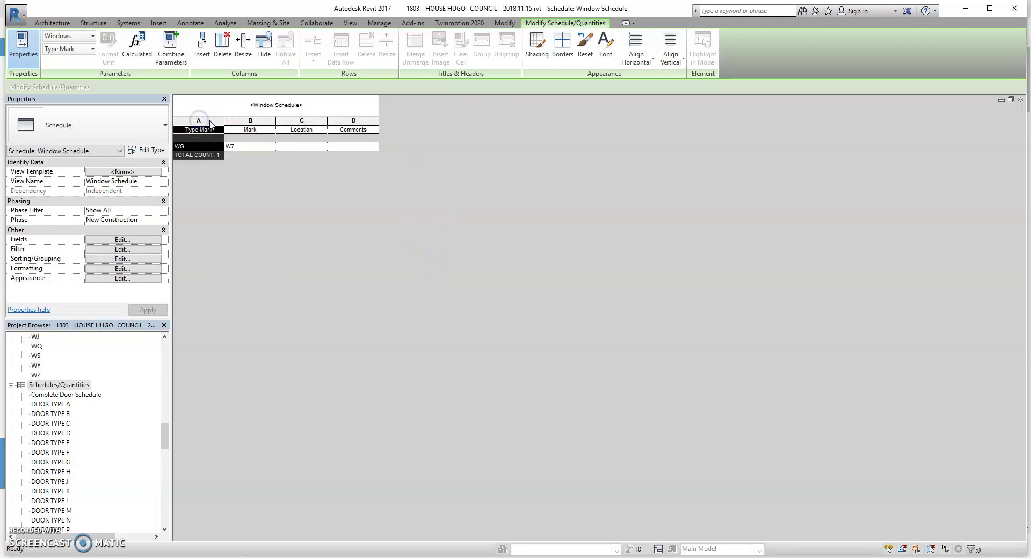
right_click(210, 124)
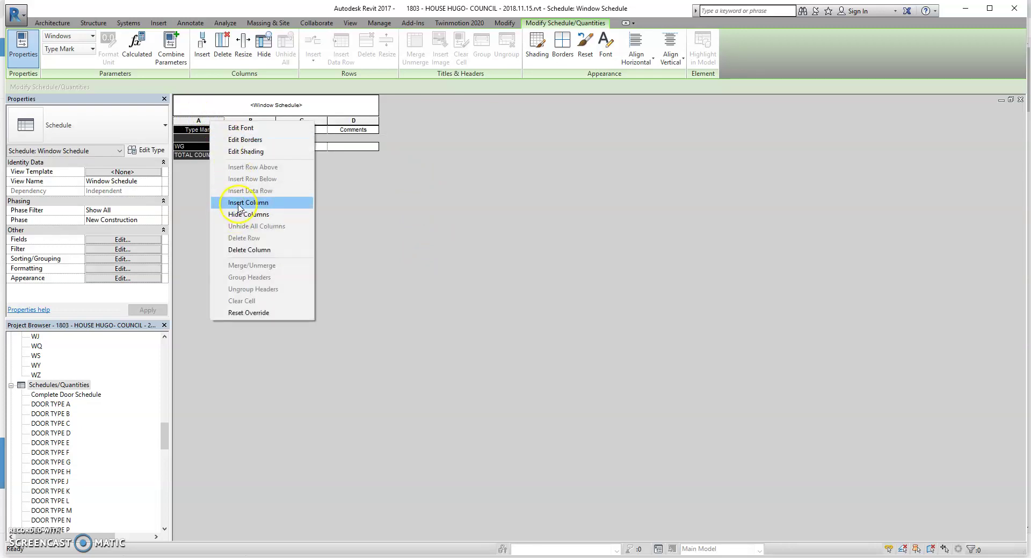
left_click(240, 213)
Drag the Comments column's edge outward to widen it.
left_click(203, 131)
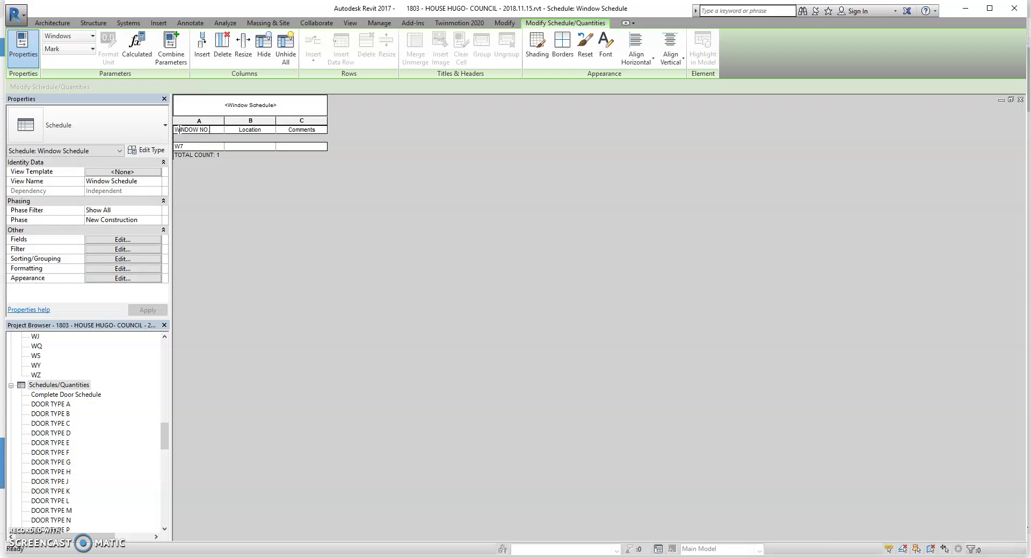
left_click(268, 131)
left_click(323, 130)
left_click_drag(330, 125, 440, 115)
left_click(436, 112)
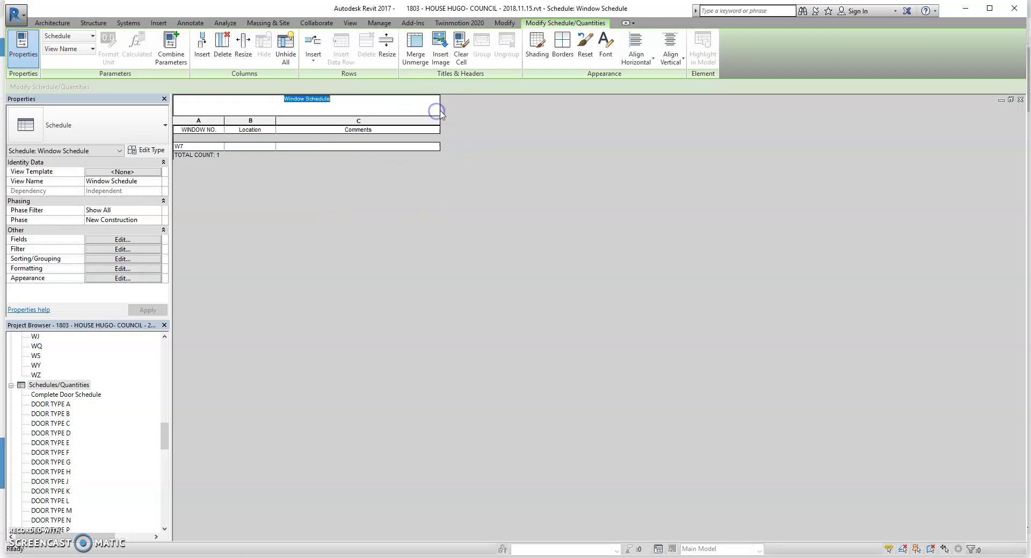
left_click(463, 107)
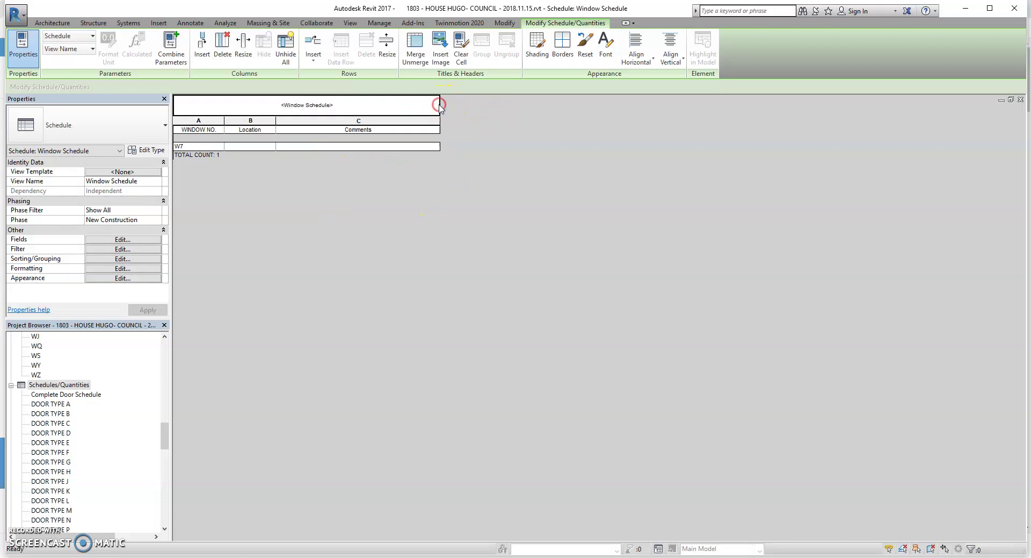
Insert a header row below the title and open the WINDOW TYPE W schedule for reference.
right_click(391, 109)
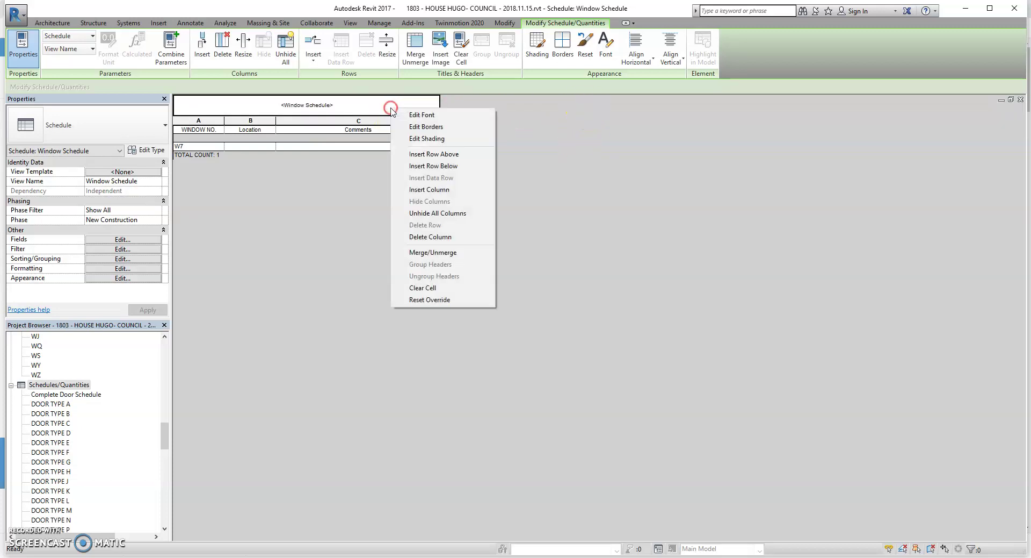
left_click(434, 167)
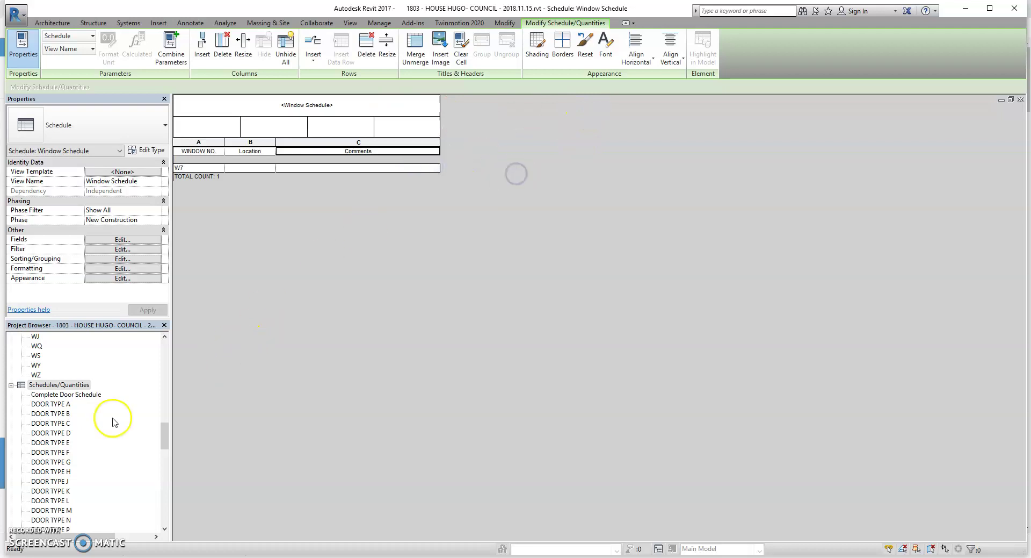
left_click(49, 413)
left_click_drag(162, 440, 165, 473)
left_click(54, 510)
scroll(78, 504, "down", 2)
scroll(79, 503, "down", 3)
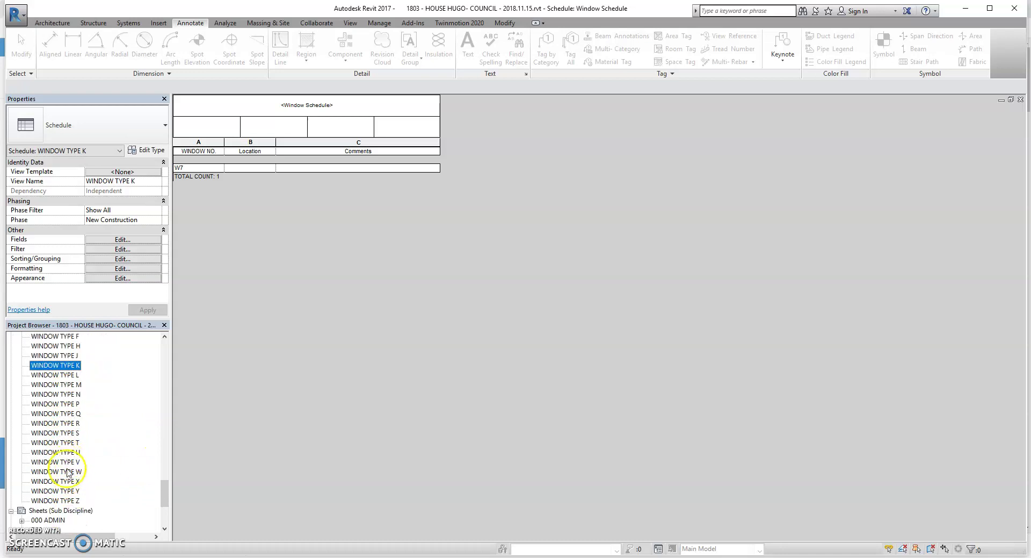
left_click(69, 471)
double_click(68, 472)
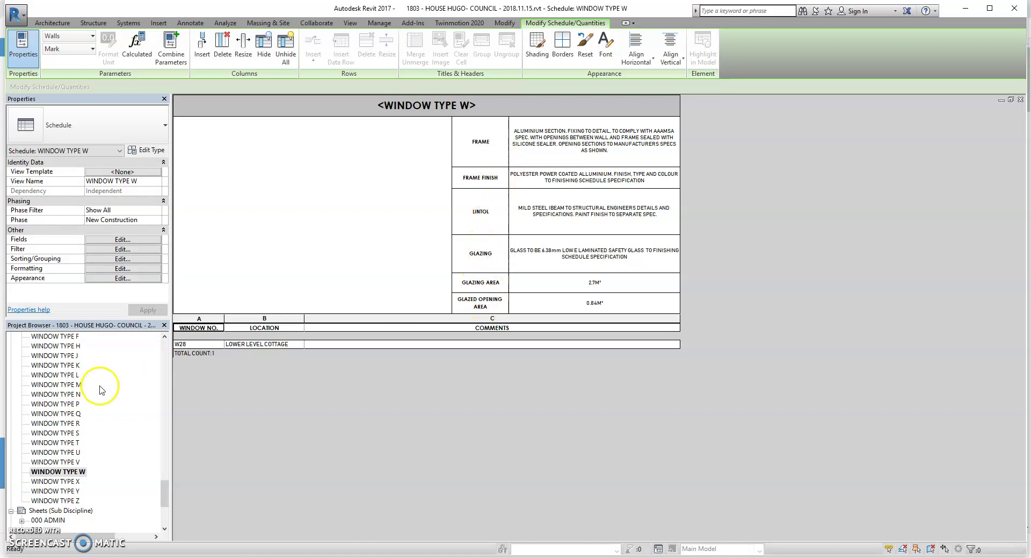
key("ctrl+Tab")
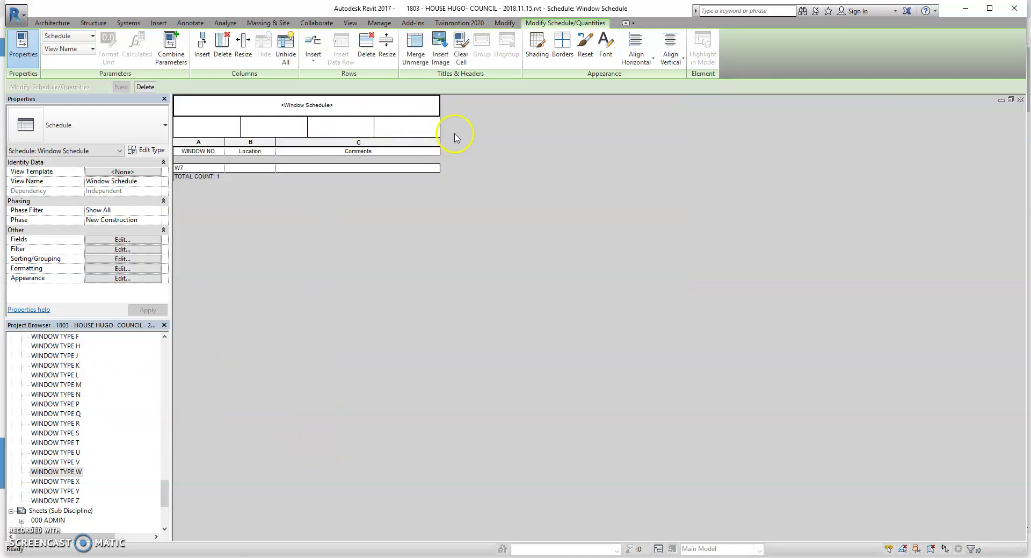
Insert five more blank header rows below the title.
right_click(429, 106)
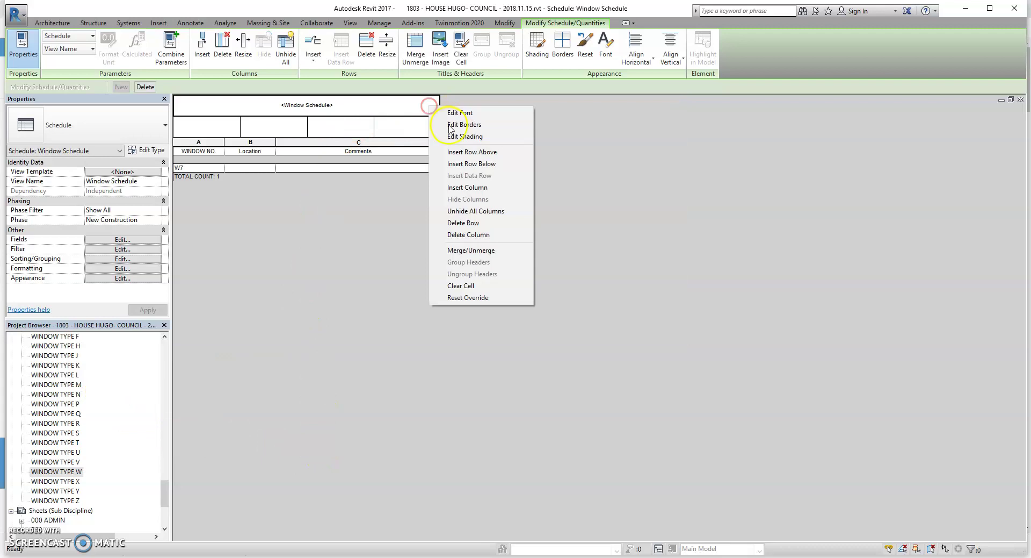
left_click(460, 160)
right_click(428, 103)
left_click(461, 160)
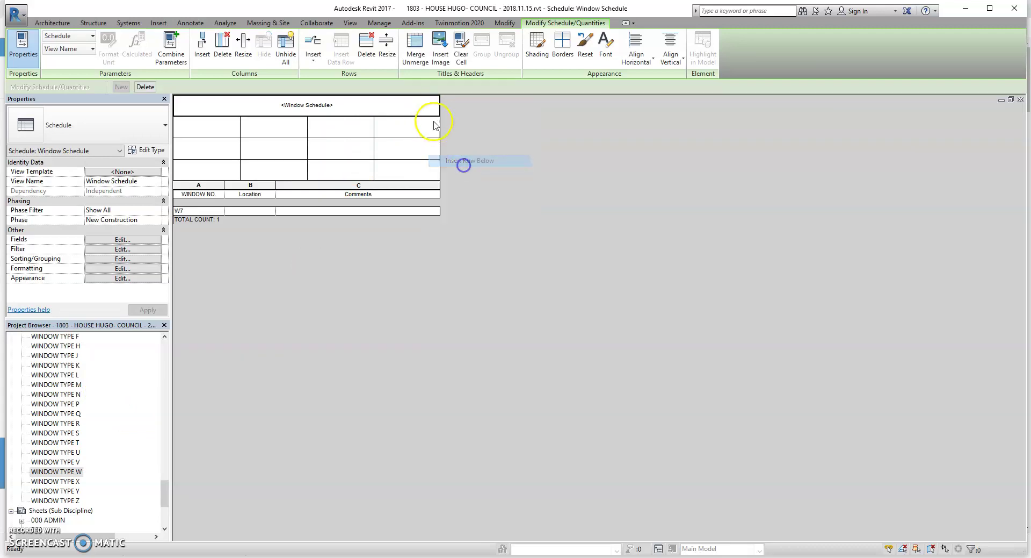
right_click(425, 108)
left_click(465, 171)
right_click(427, 106)
left_click(456, 164)
right_click(428, 107)
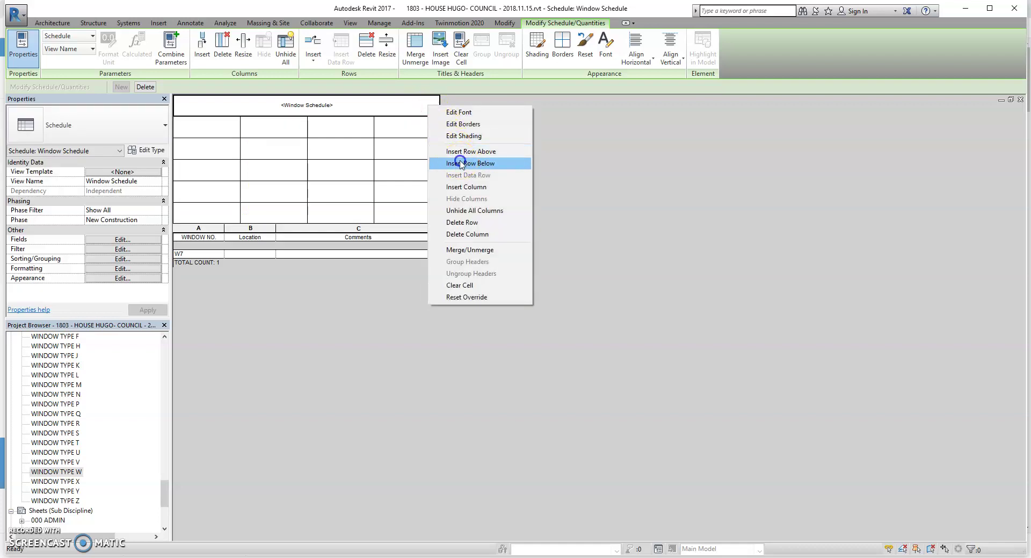
left_click(463, 161)
Merge the left two columns of the six header rows into one wider cell.
left_click(210, 126)
left_click(274, 235, "shift")
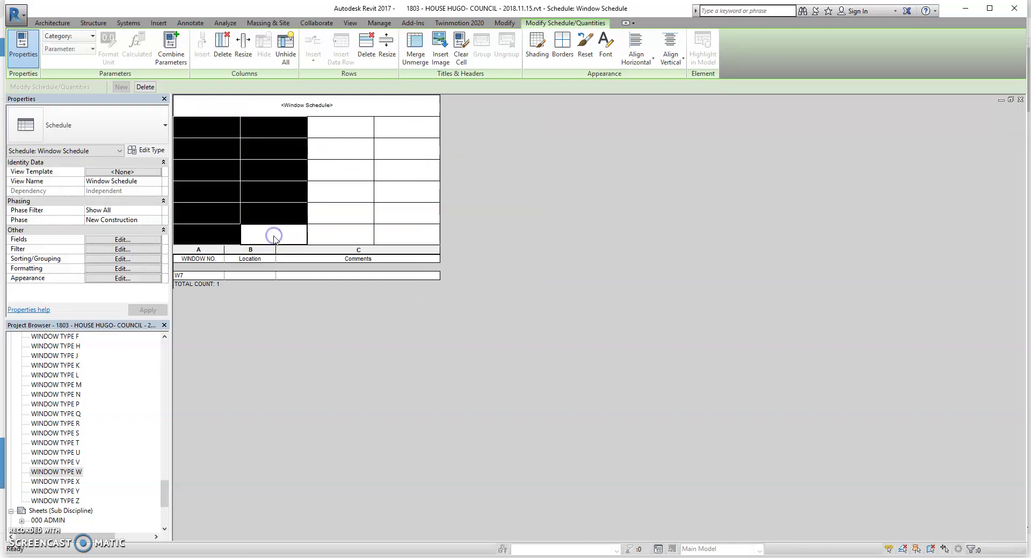
left_click(414, 44)
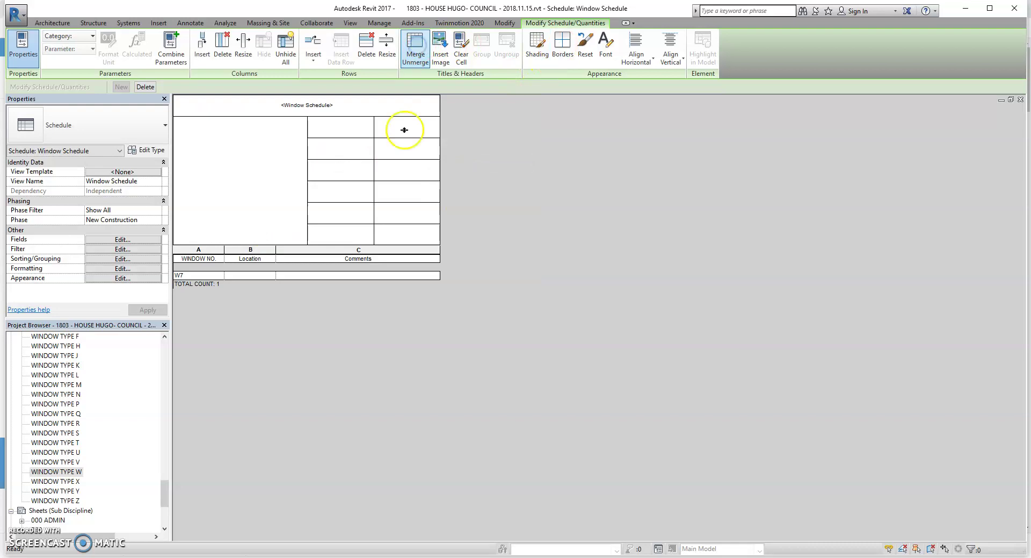
left_click_drag(306, 241, 328, 239)
left_click(365, 128)
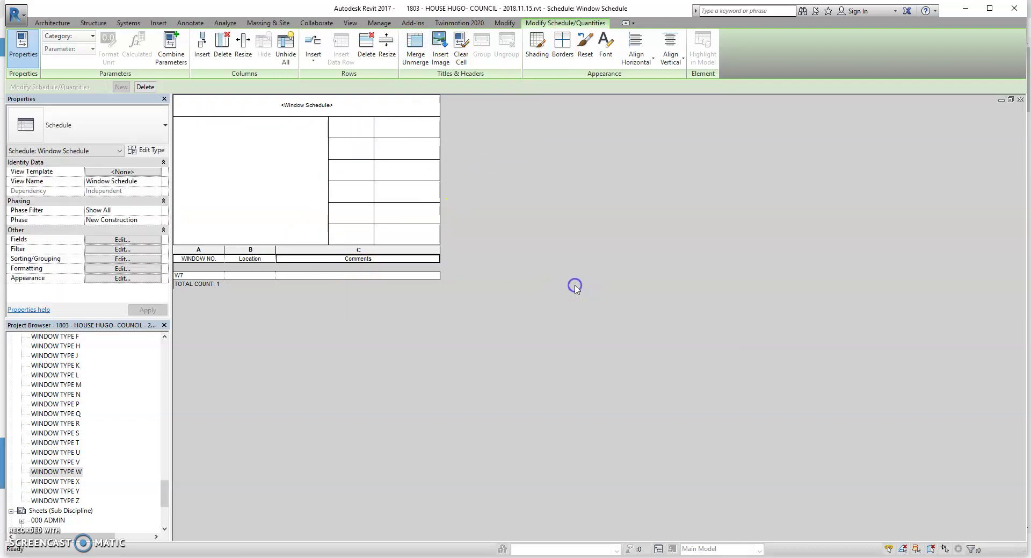
Label the first header rows FRAME and FRAME FIN, checking the WINDOW TYPE W schedule.
key("ctrl+Tab")
key("ctrl+Tab")
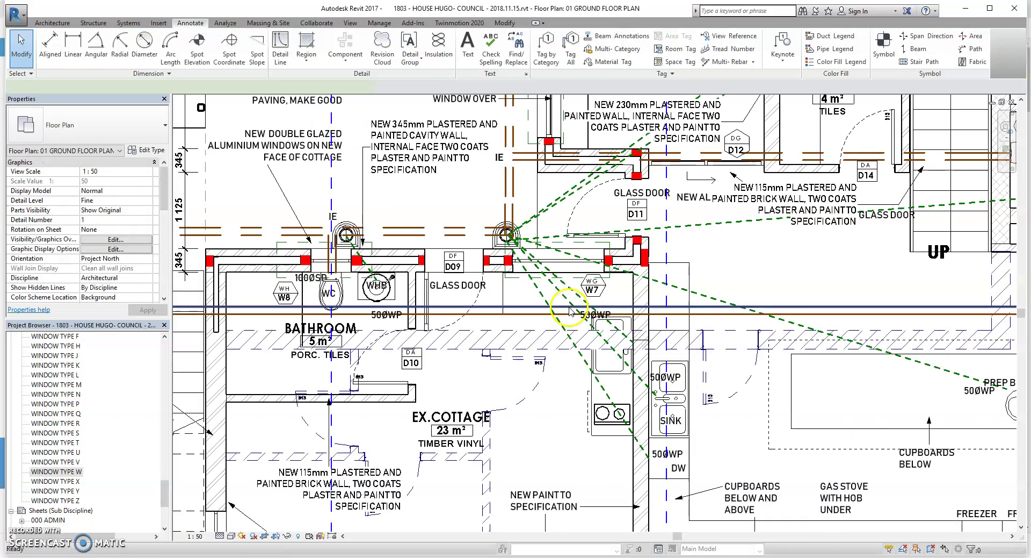
key("ctrl+Tab")
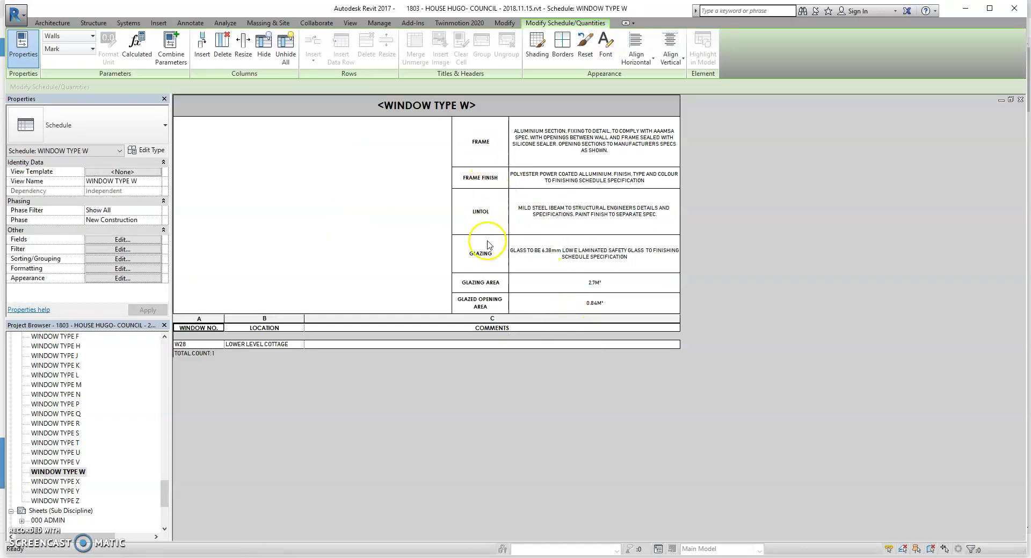
key("ctrl+Tab")
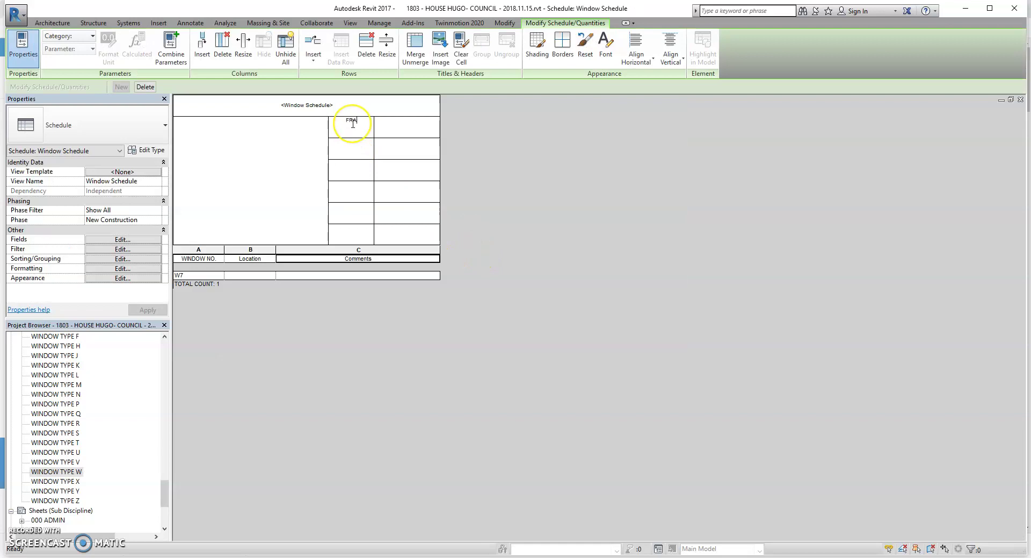
left_click(352, 142)
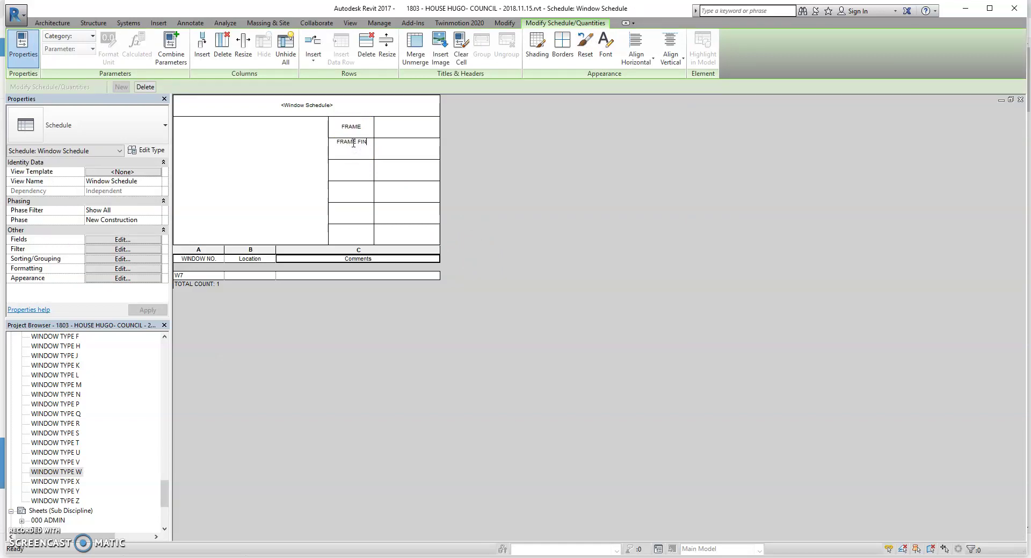
left_click(360, 174)
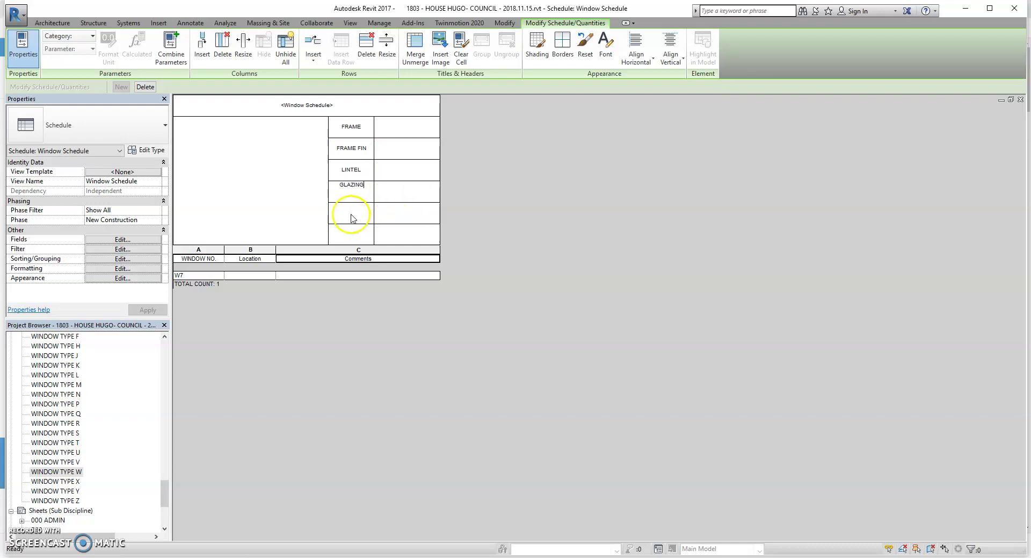
Close the WG legend and floor plan views; label LINTEL, GLAZING, GLAZED AREA, GLAZED OPENING AREA.
key("ctrl+Tab")
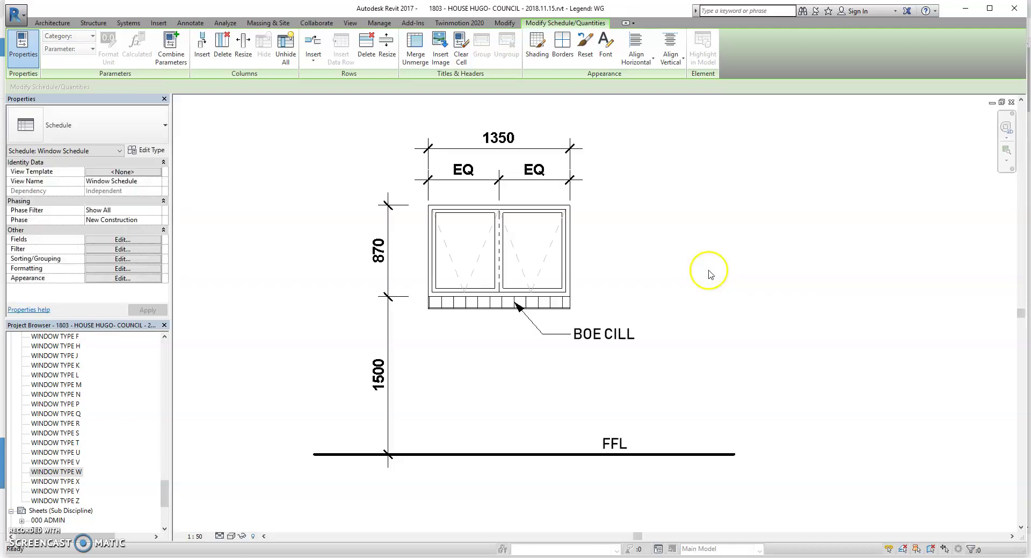
left_click(1012, 102)
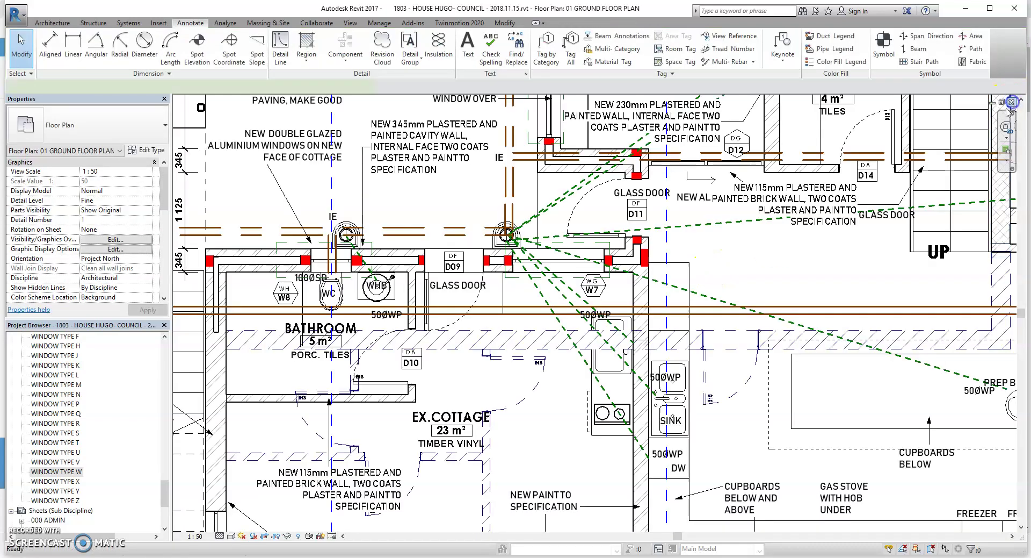
left_click(1013, 102)
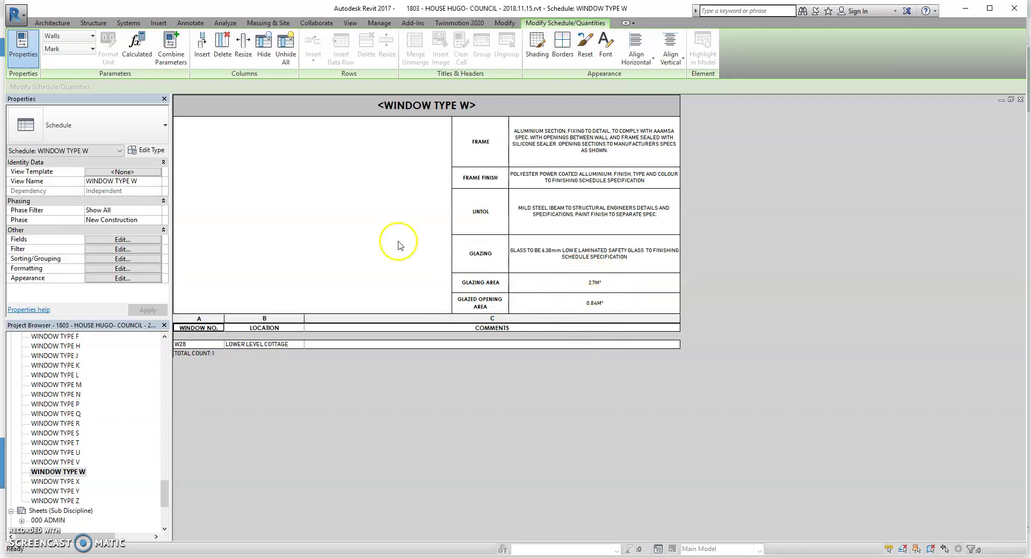
key("ctrl+Tab")
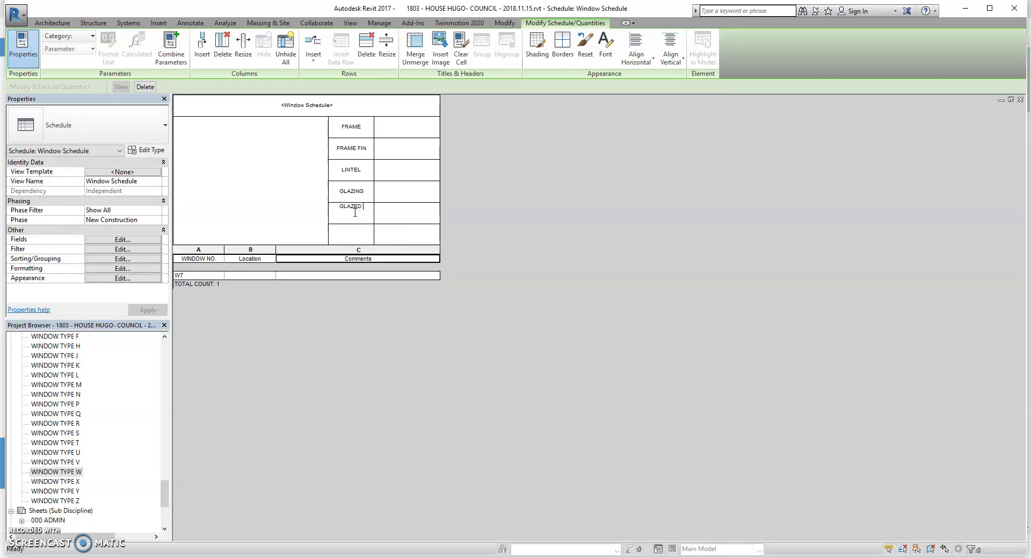
left_click(359, 232)
left_click(443, 327)
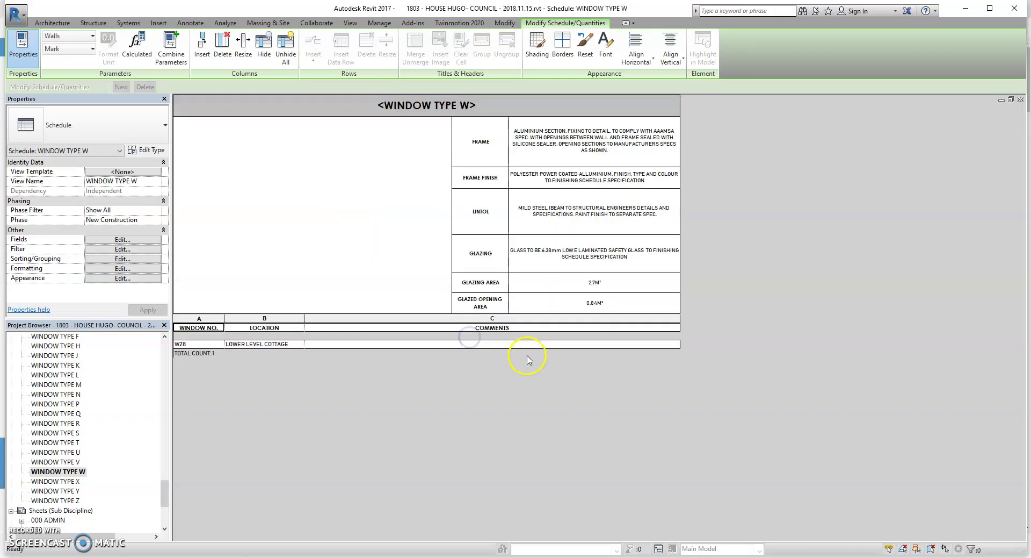
key("ctrl+Tab")
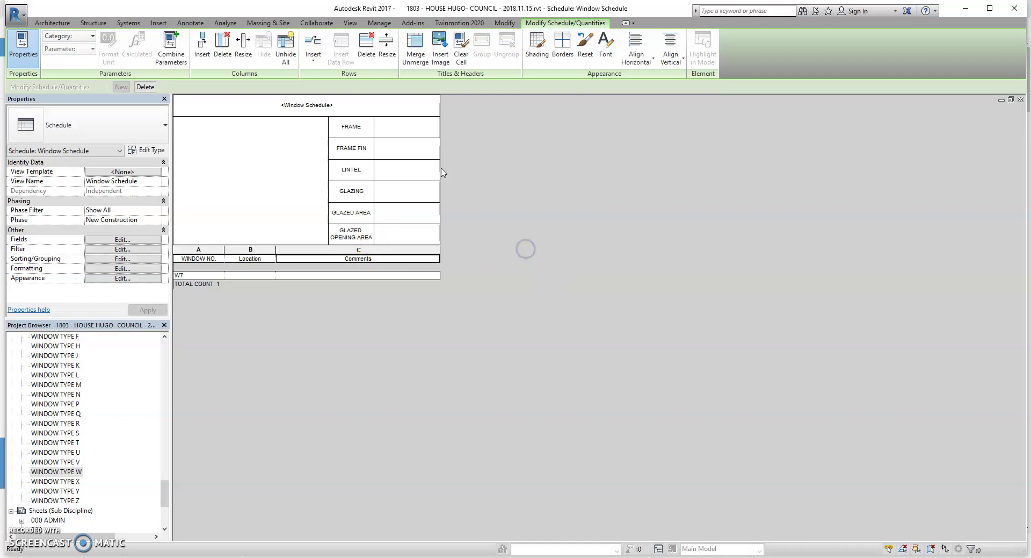
Enter placeholder values XXGH, FHFDH, DHGDH, DFHGH, DHGDFH and DHFGFG beside the six labels.
left_click(398, 124)
type("XXGH")
left_click(407, 152)
type("FHFDH")
left_click(406, 172)
type("DHGDH")
left_click(408, 193)
type("DFHGH")
left_click(402, 220)
type("DHGDFH")
left_click(404, 232)
type("D")
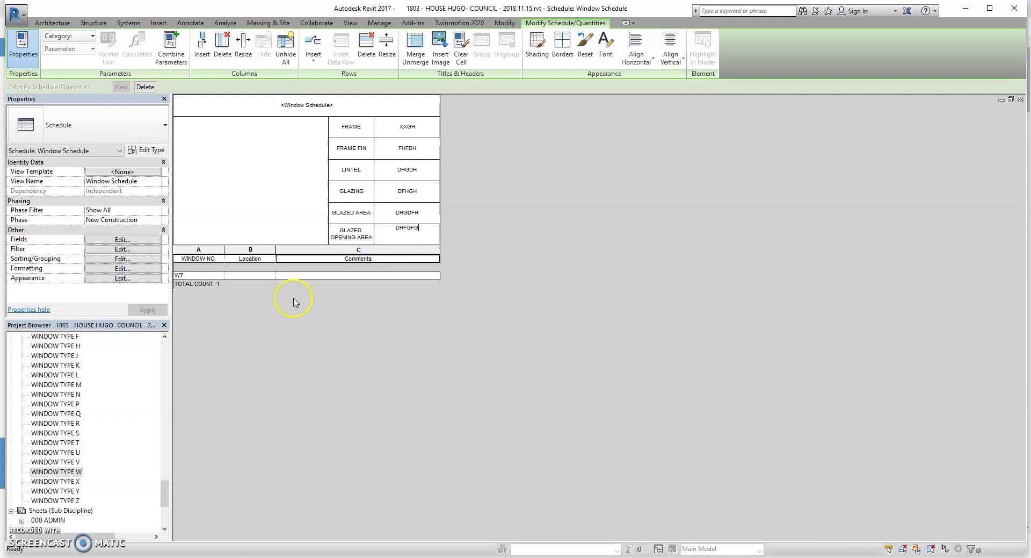
type("HFGFG")
Set W7's Location to COTTAGE, applying the change to the whole window type.
left_click(262, 275)
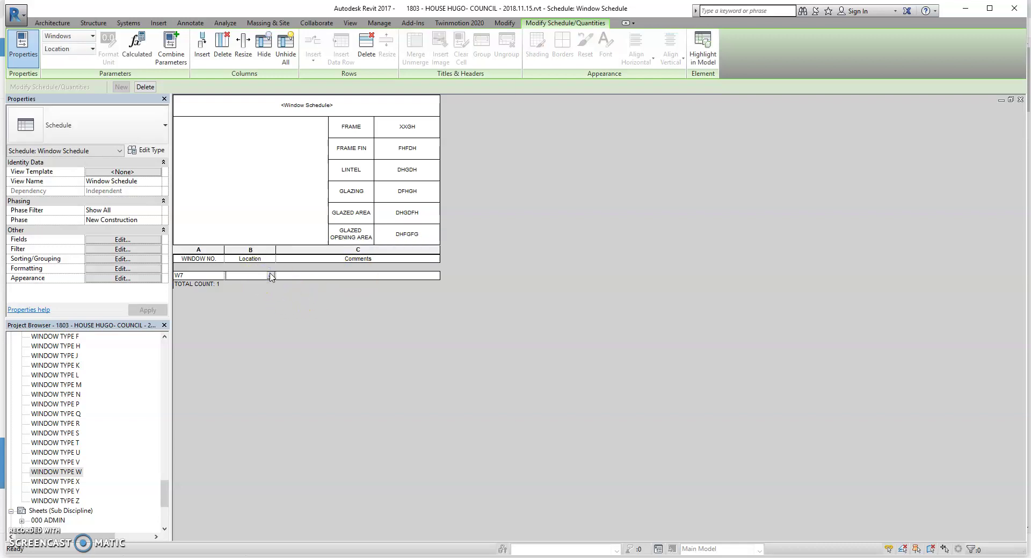
type("COTTA")
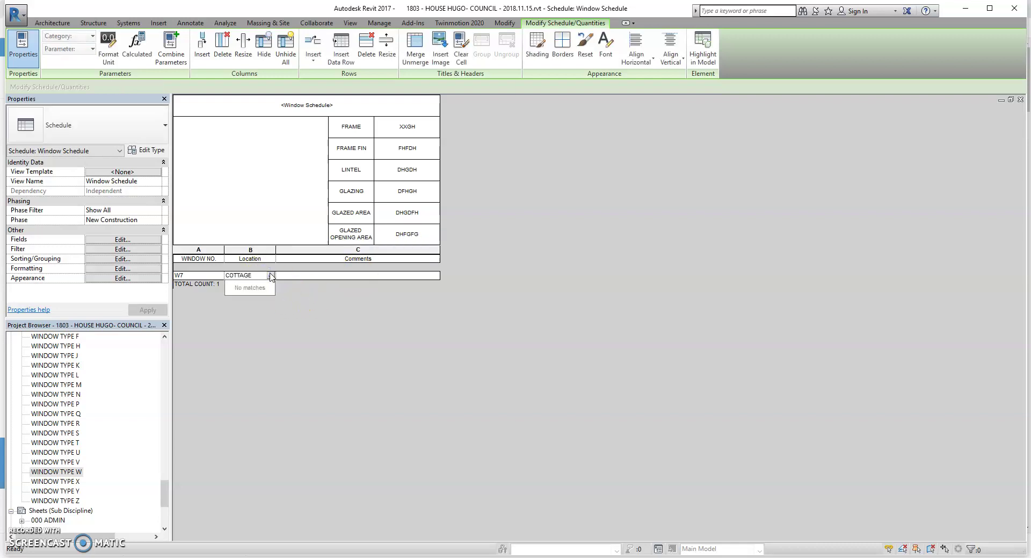
type("GE")
key("Return")
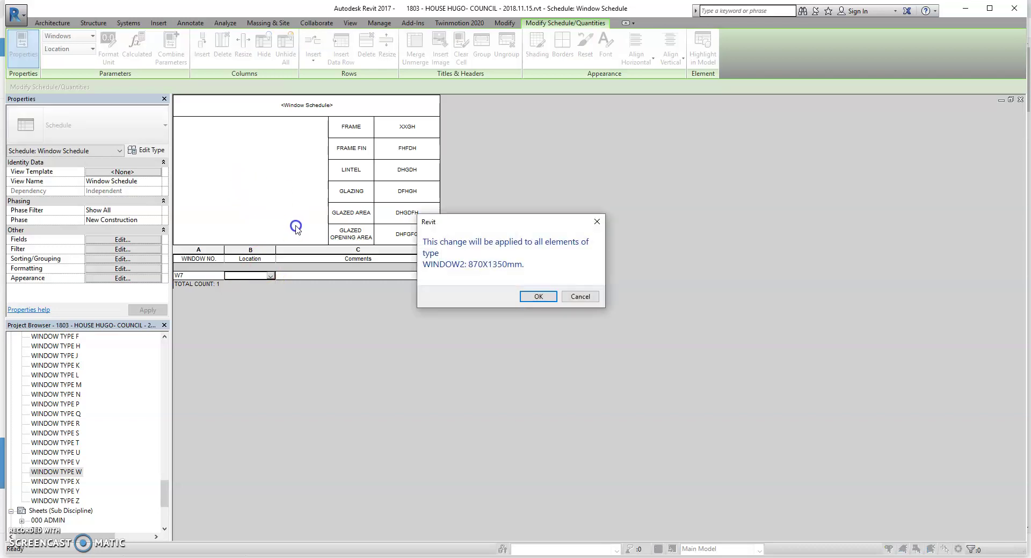
left_click(538, 296)
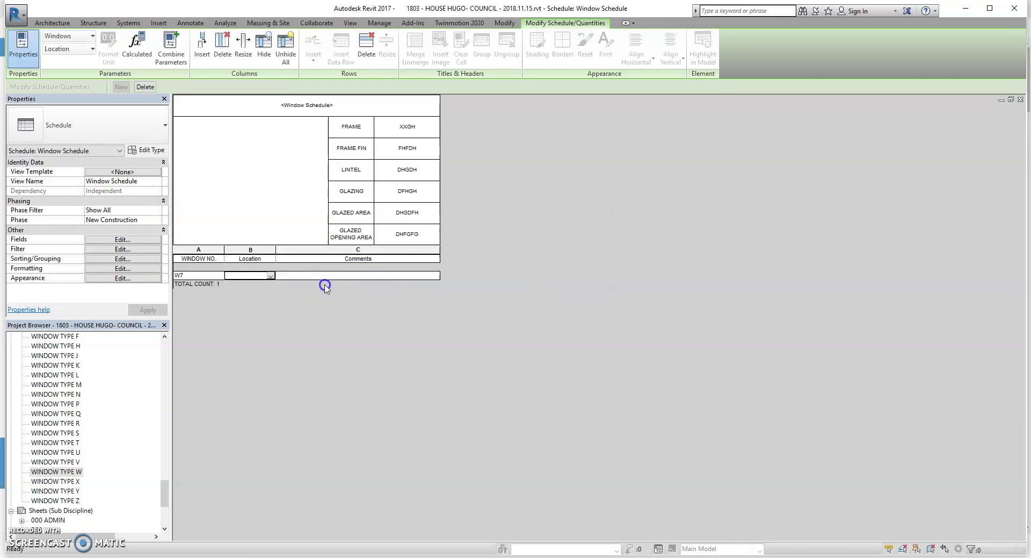
left_click(248, 275)
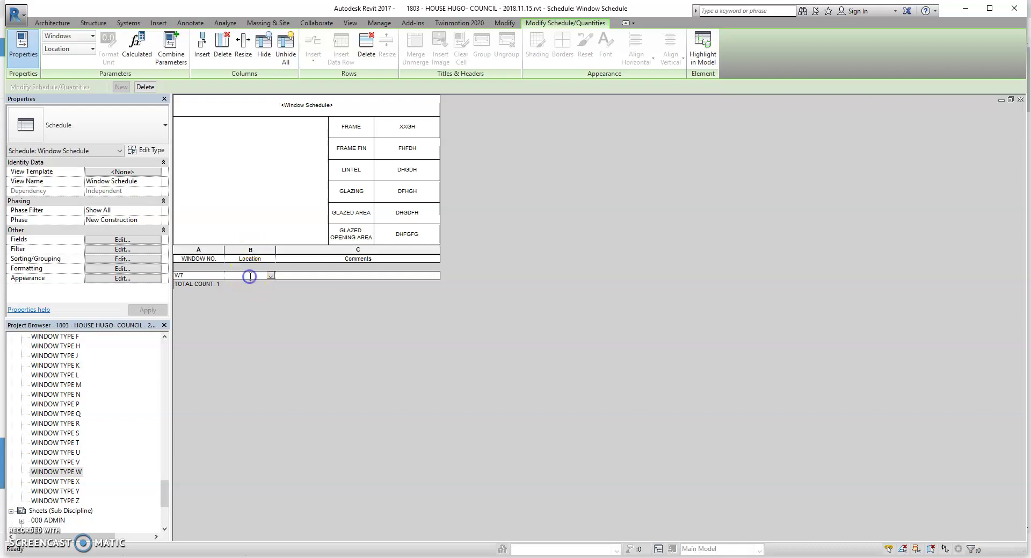
Review the Fields, Sorting/Grouping and Formatting tabs of Schedule Properties.
left_click(122, 259)
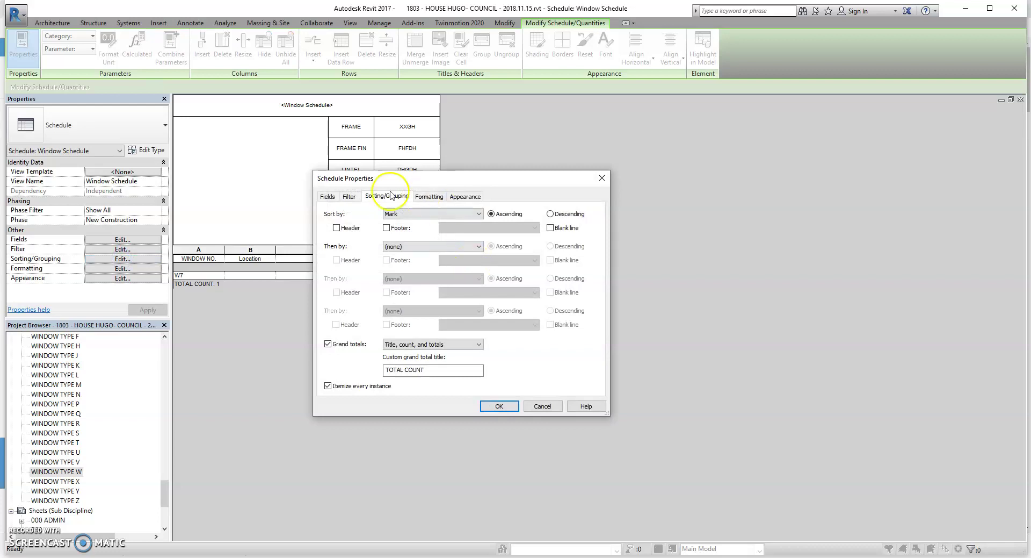
left_click(349, 196)
left_click(328, 196)
left_click(392, 197)
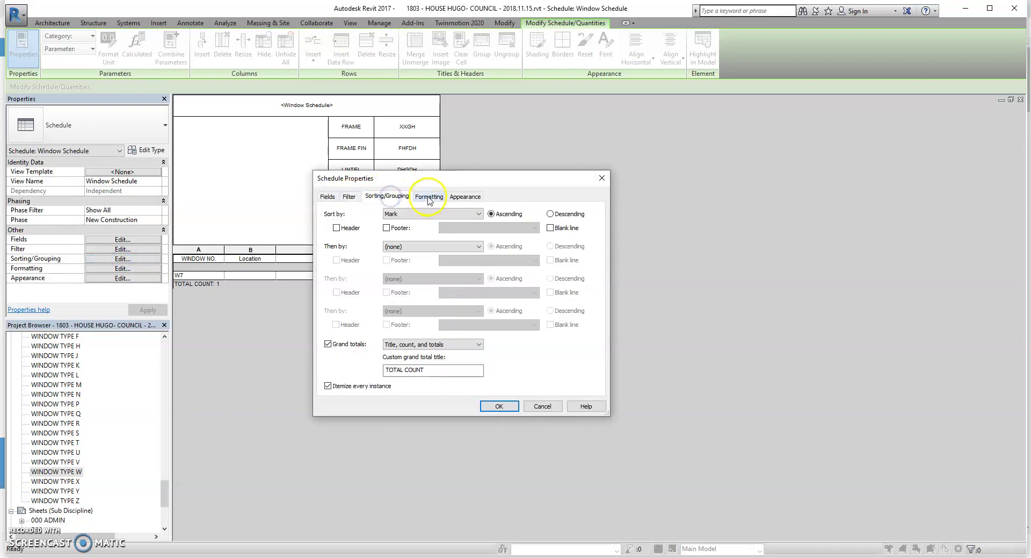
left_click(429, 197)
left_click(328, 197)
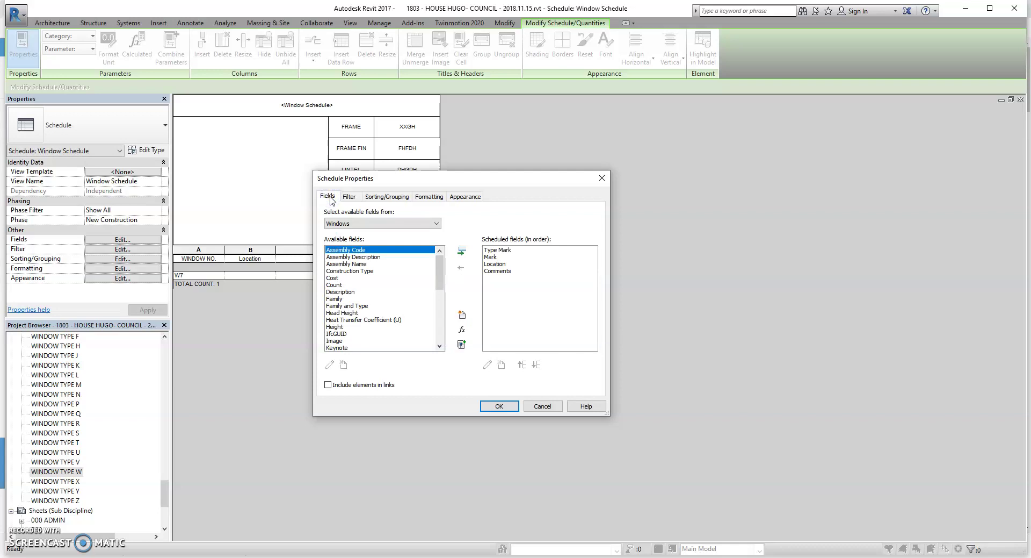
Remove the Location field and create a new Text parameter named LOCATION 2.
left_click(497, 265)
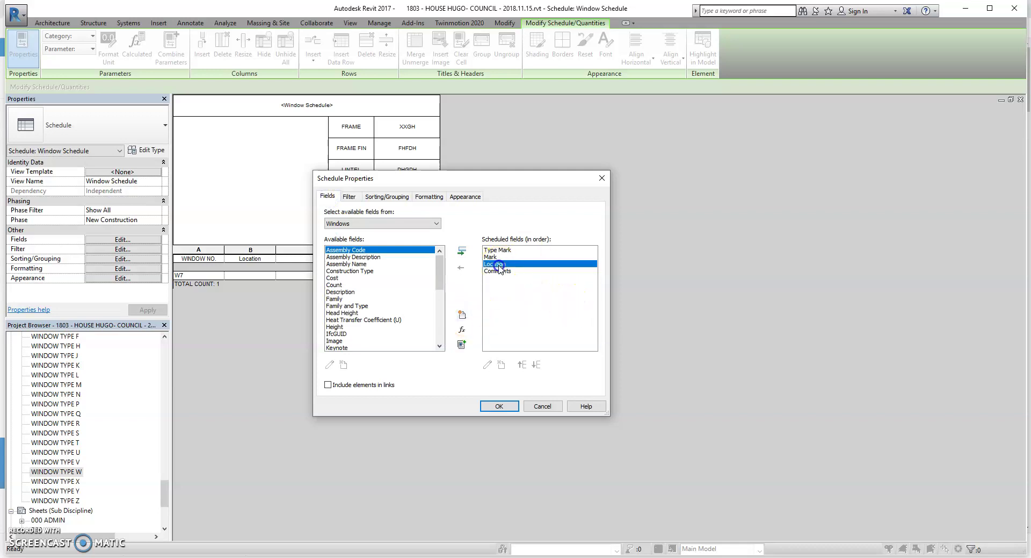
left_click(462, 266)
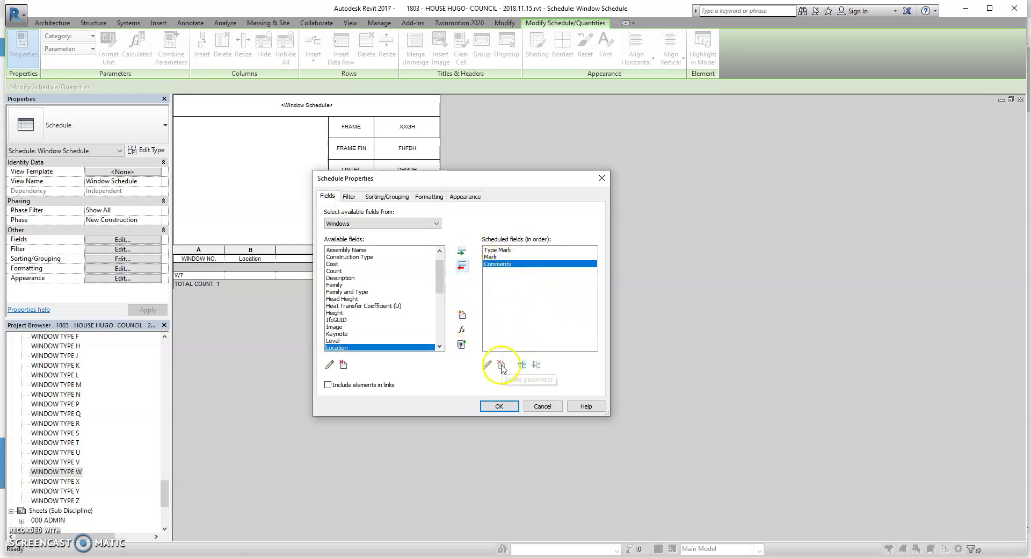
left_click(462, 315)
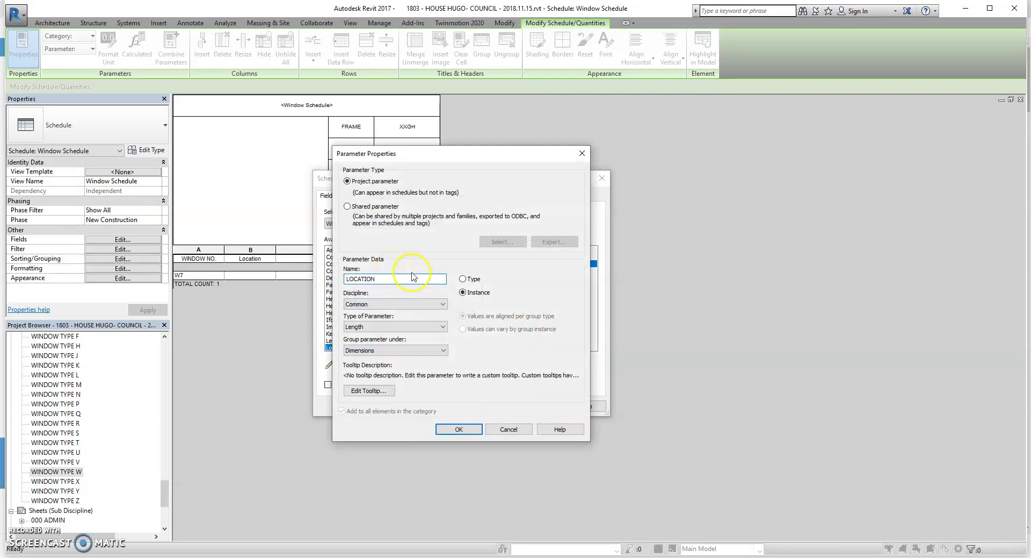
left_click(419, 327)
left_click(386, 335)
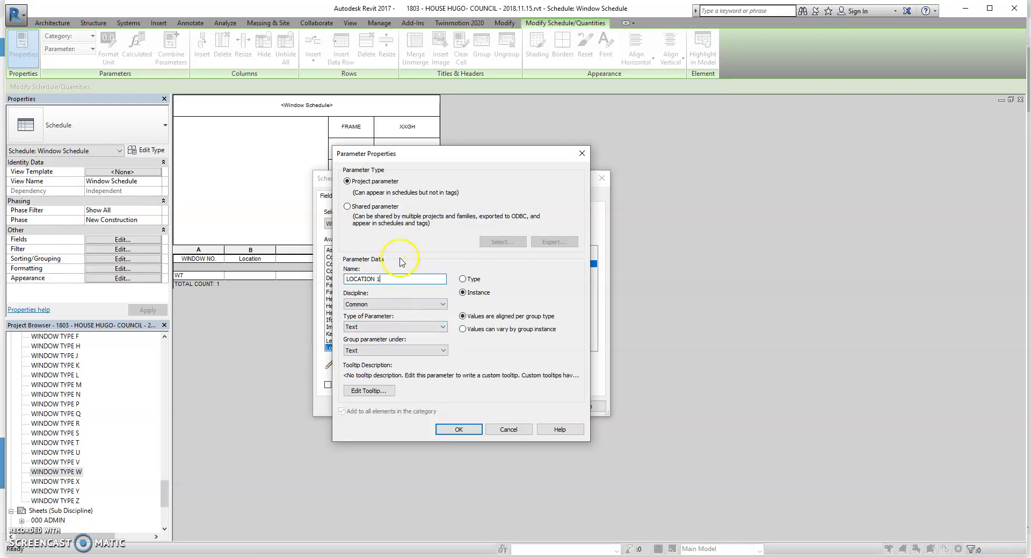
left_click(459, 429)
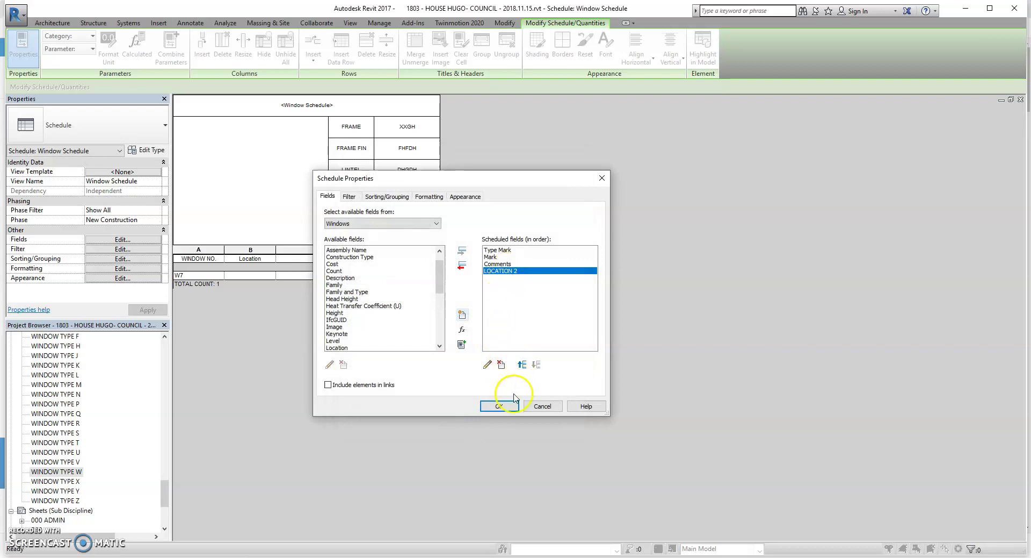
Position LOCATION 2 just before Comments and apply the field changes.
left_click(522, 365)
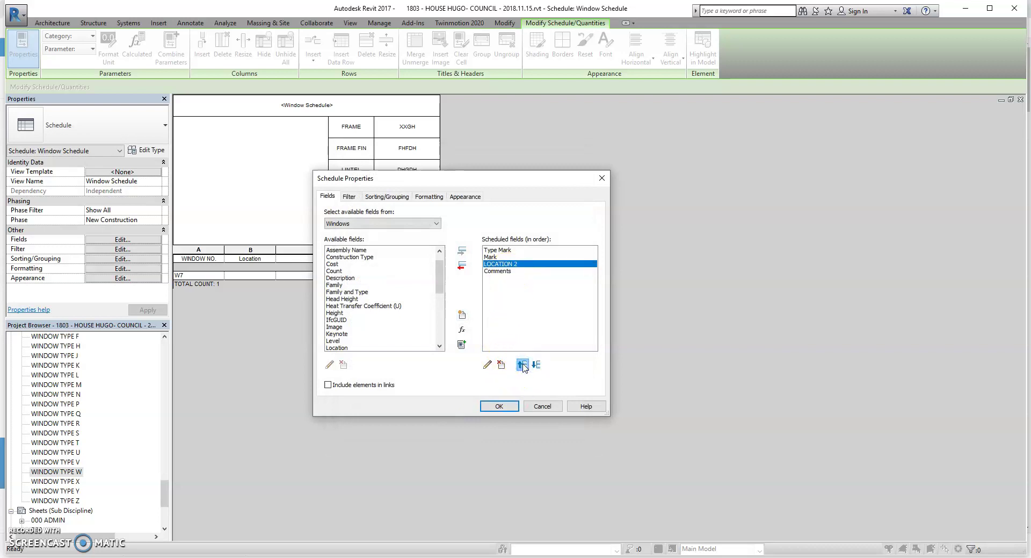
left_click(522, 364)
left_click(536, 365)
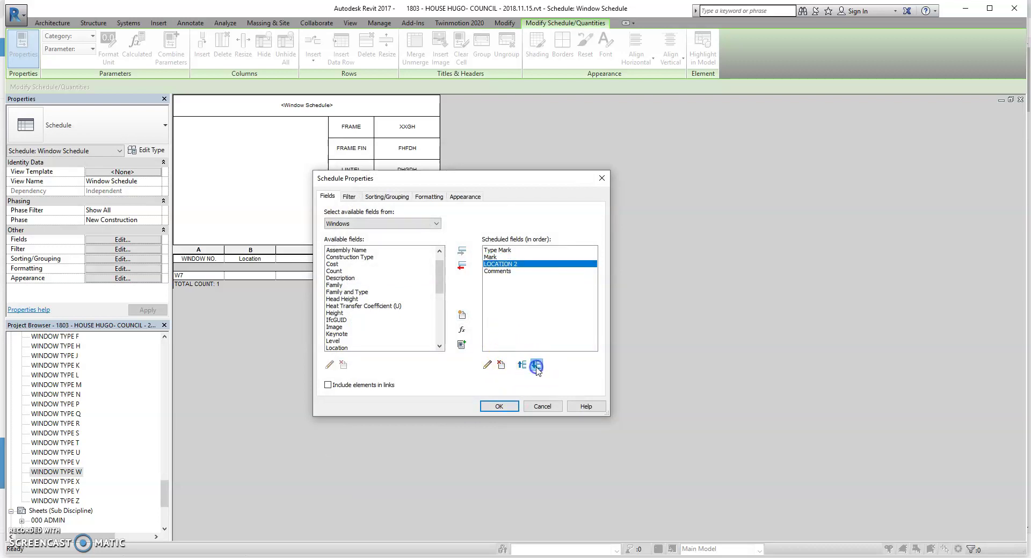
left_click(499, 407)
Enter COTTAGE in window W7's LOCATION 2 cell.
left_click(258, 275)
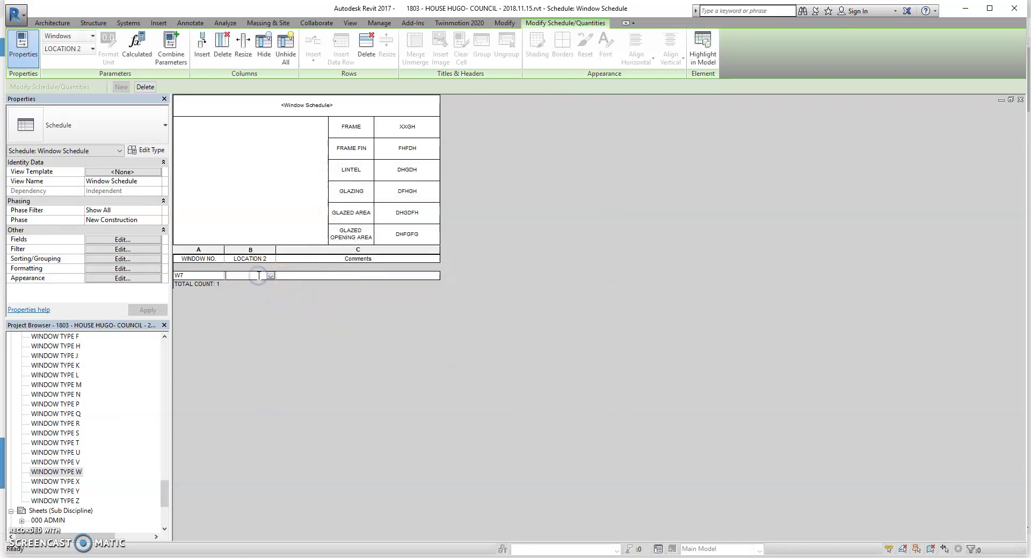
type("COTTAGE")
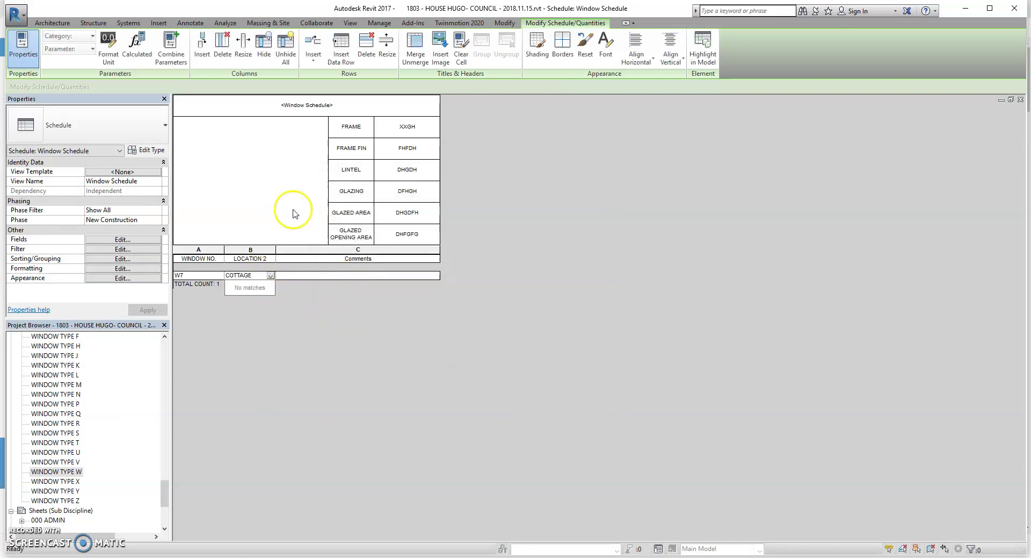
left_click(293, 212)
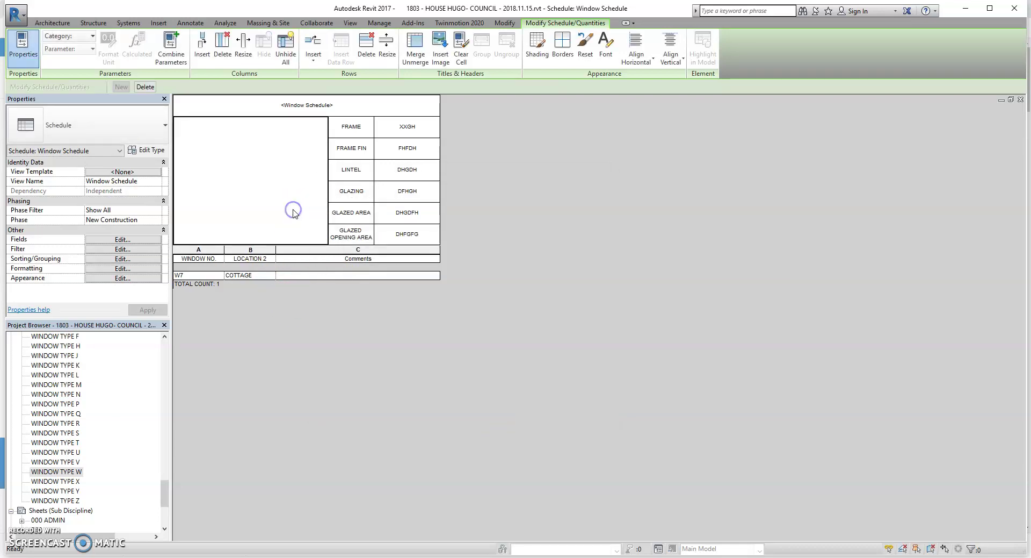
Retitle the schedule WINDOW TYPE G and select sheet 400 - WINDOW SCHEDULES 1/2.
left_click(349, 103)
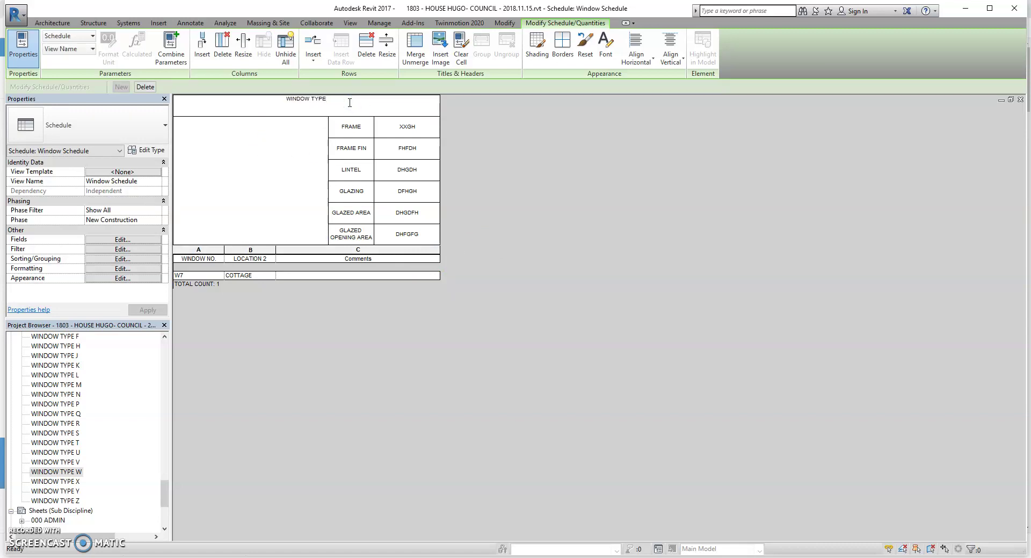
type("WINDOW TYPE G")
left_click(348, 221)
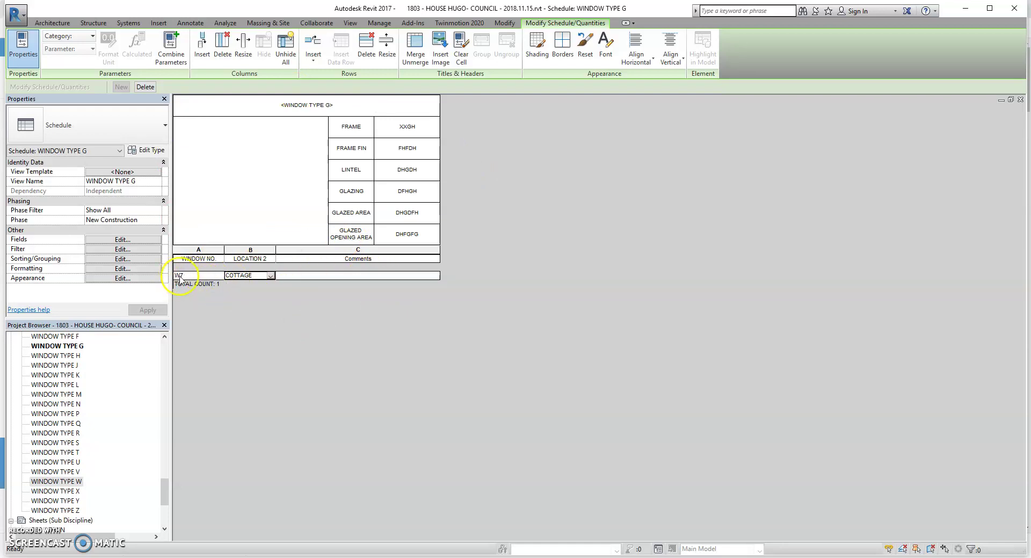
left_click_drag(167, 494, 167, 513)
left_click(106, 433)
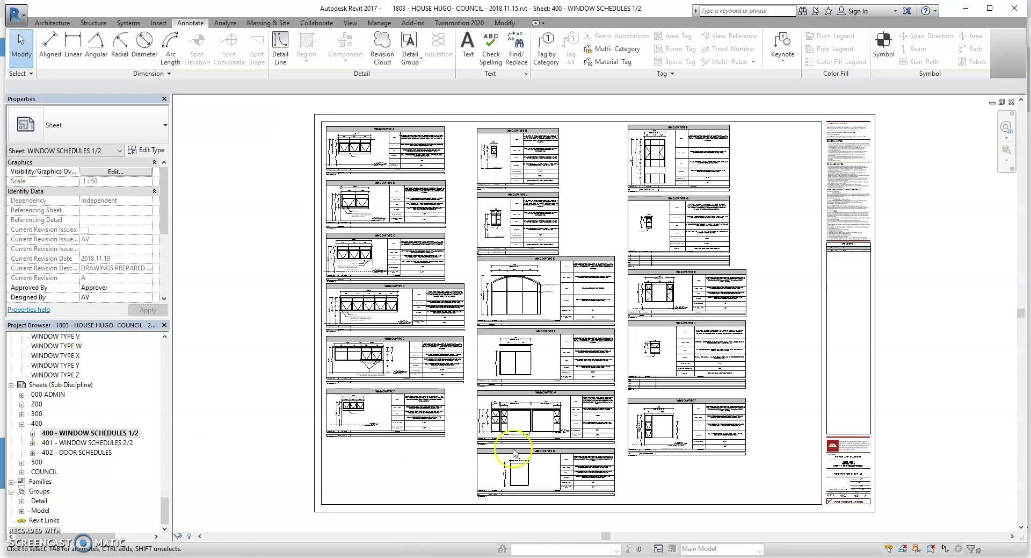
Add the WINDOW TYPE G schedule to sheet 400 through Add View.
scroll(396, 496, "up", 2)
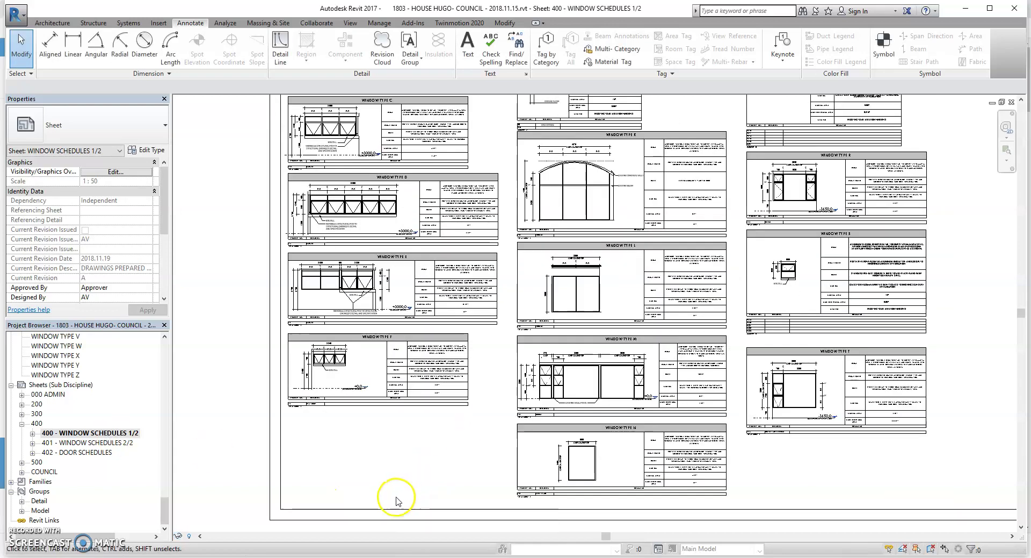
right_click(75, 436)
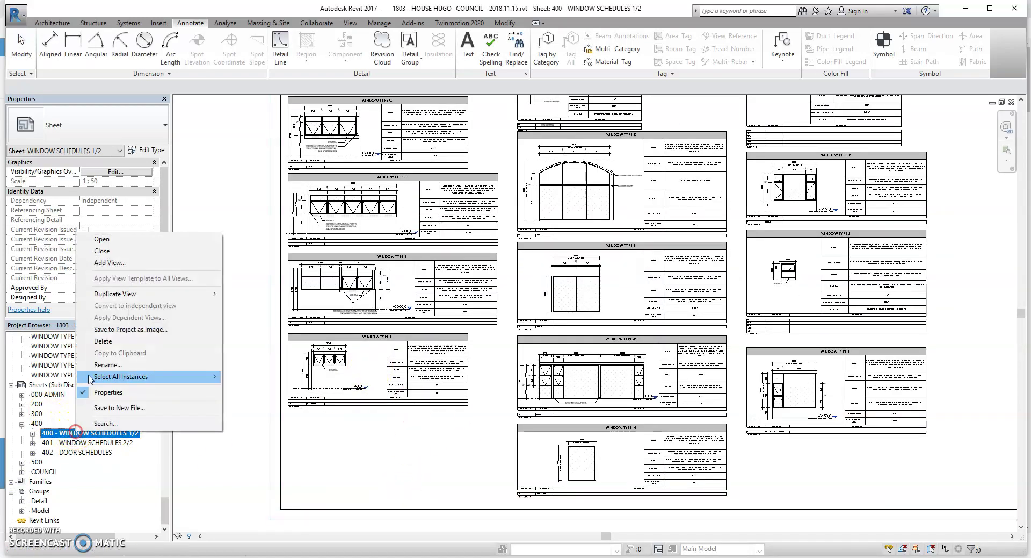
left_click(176, 268)
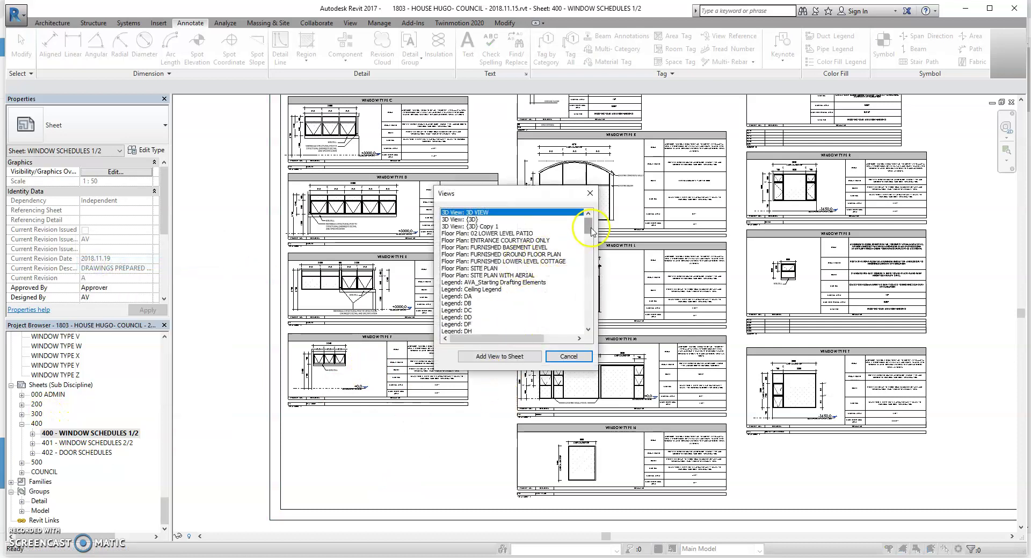
left_click_drag(591, 231, 590, 320)
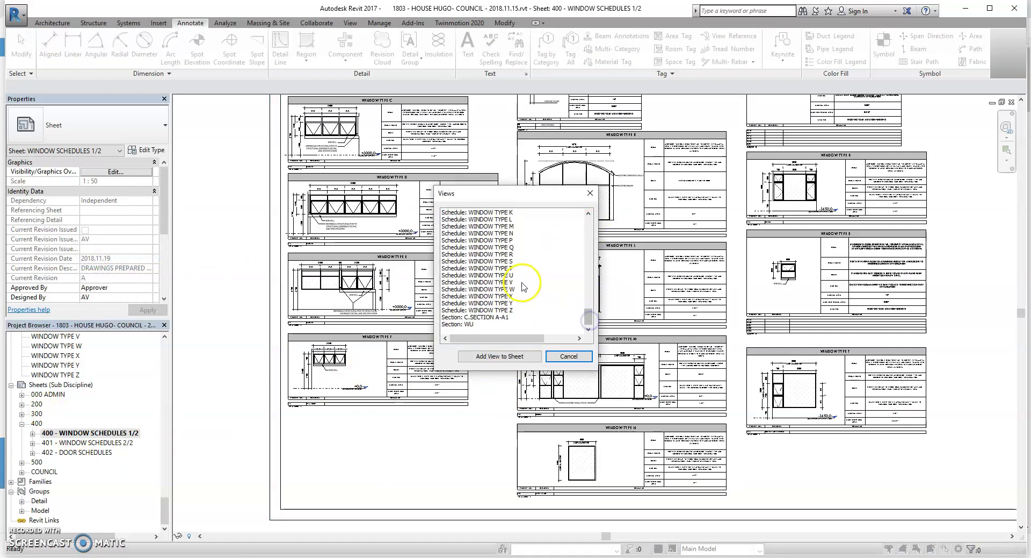
scroll(507, 290, "up", 2)
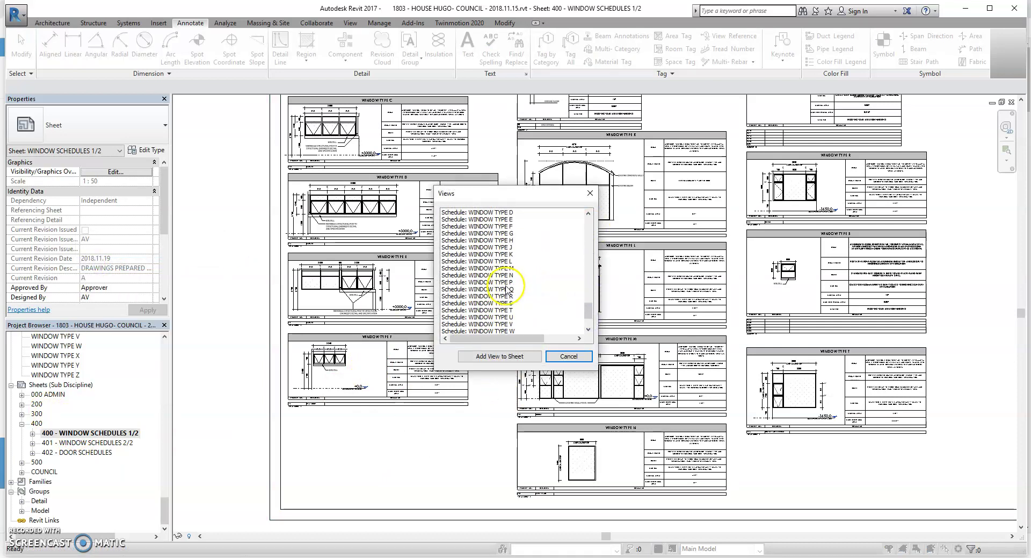
left_click(510, 233)
left_click(500, 356)
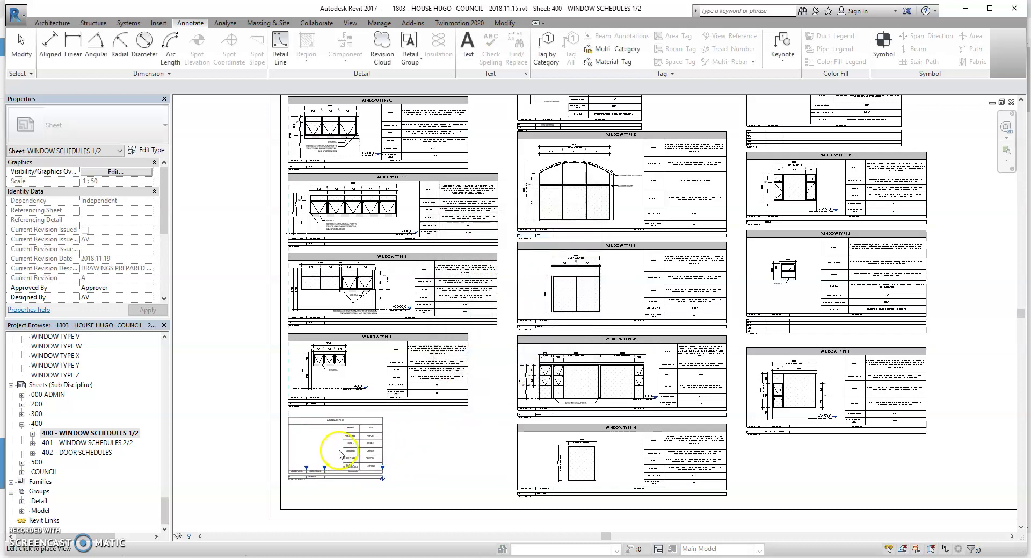
Place the schedule below the Window Type F schedule and widen its columns.
left_click(337, 454)
left_click_drag(387, 469, 467, 472)
left_click(478, 481)
scroll(387, 488, "up", 3)
scroll(353, 502, "up", 2)
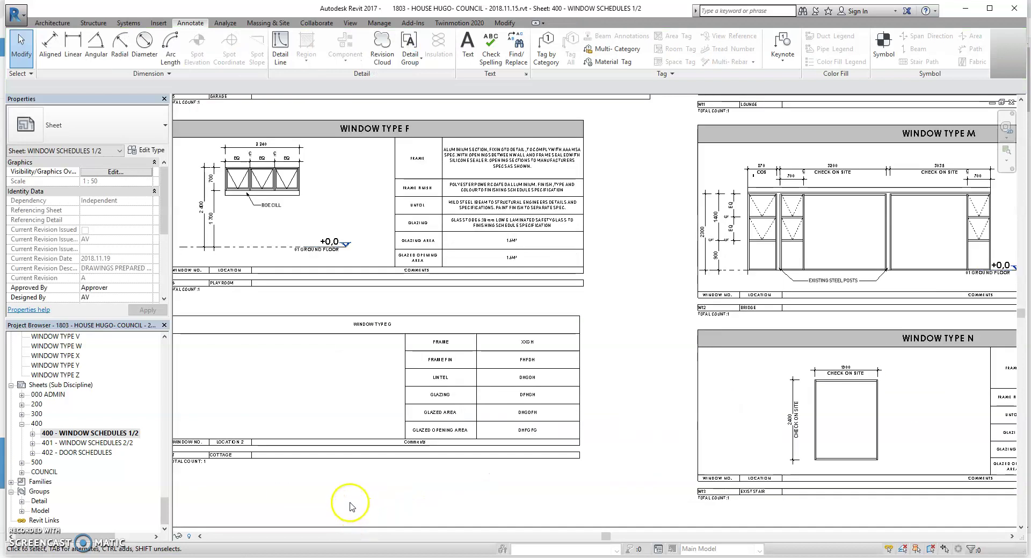
scroll(408, 479, "down", 2)
scroll(310, 497, "up", 3)
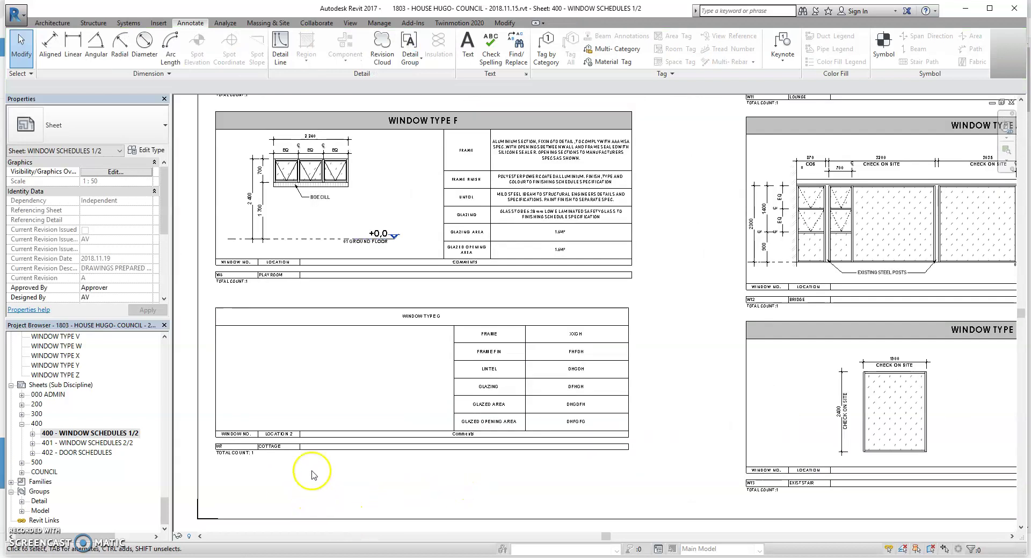
right_click(124, 433)
Add the WG legend to sheet 400 inside the schedule's blank picture area.
left_click(164, 267)
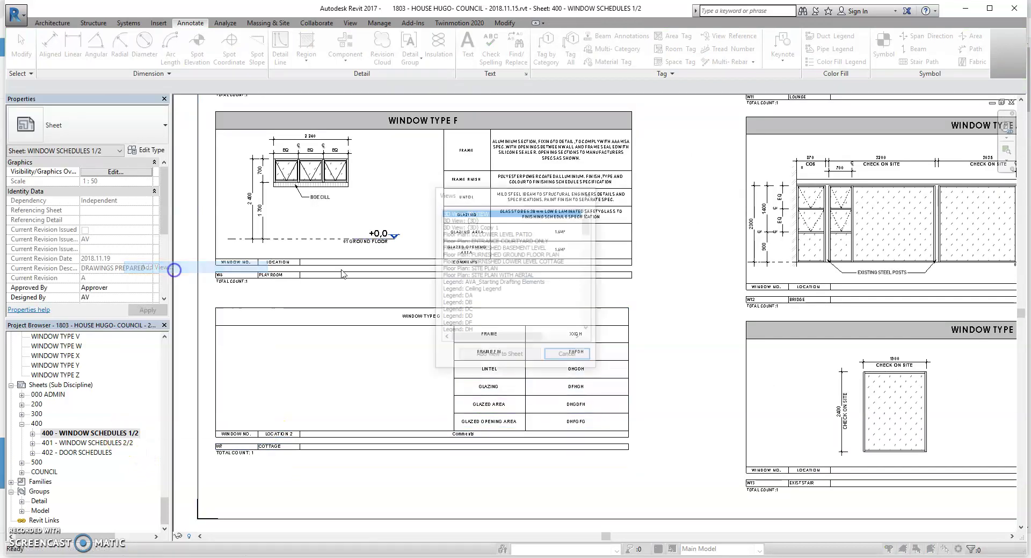
scroll(497, 296, "down", 10)
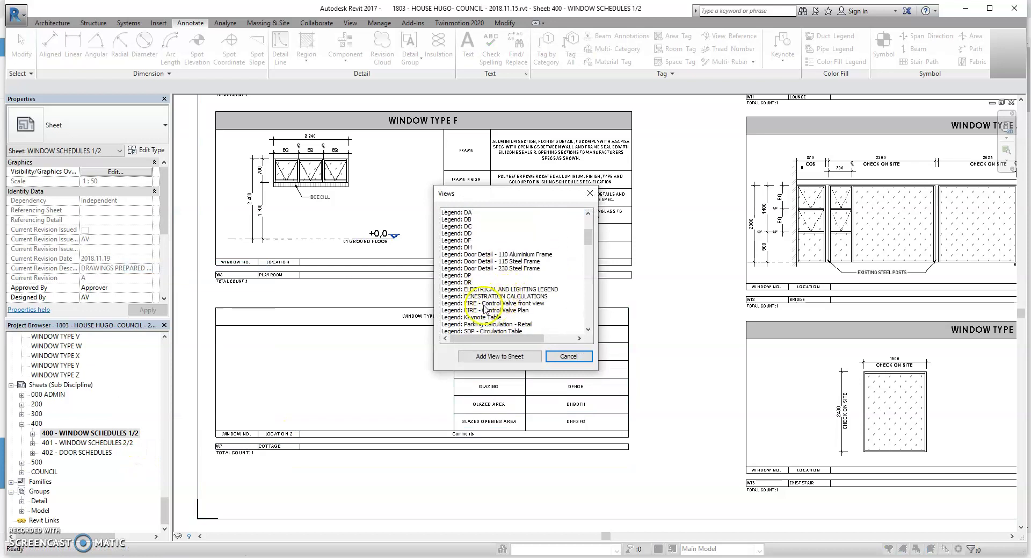
scroll(484, 310, "down", 10)
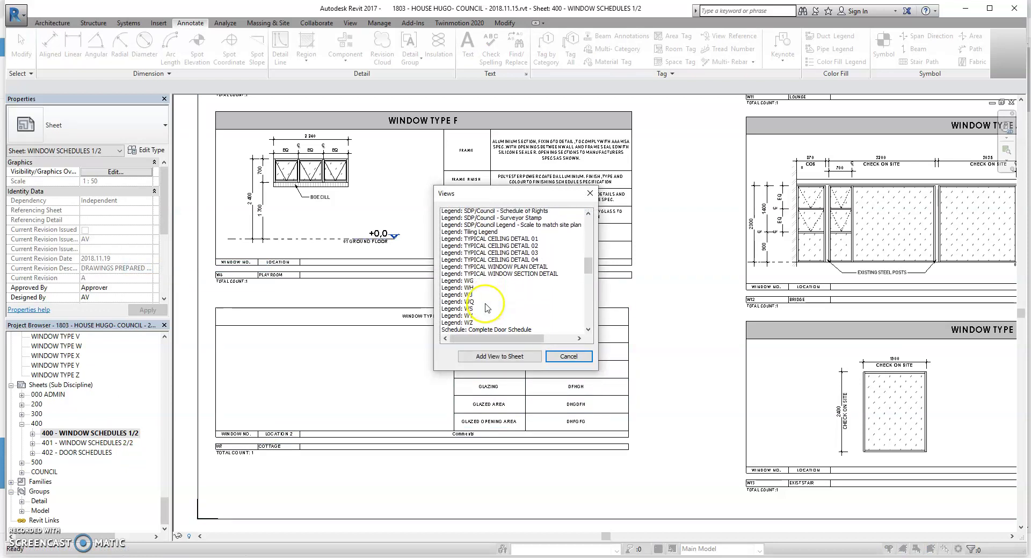
scroll(488, 309, "down", 1)
left_click(462, 261)
left_click(518, 356)
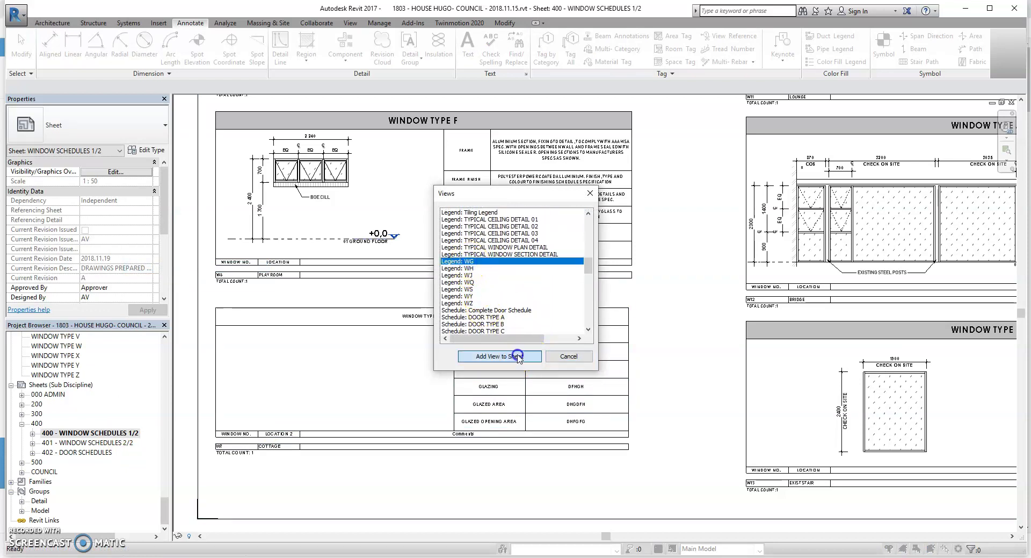
left_click(334, 371)
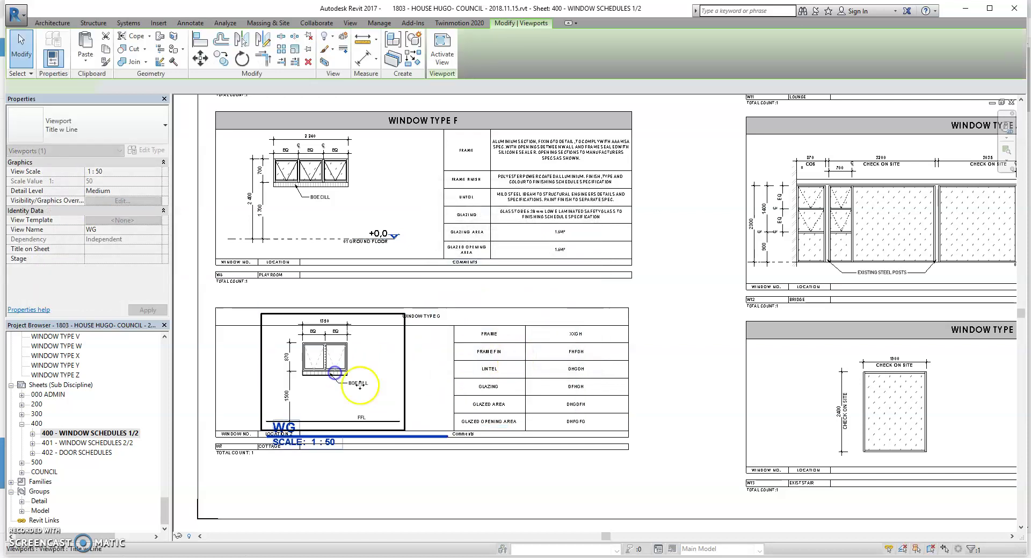
Fine-tune the WG legend's position and set its viewport type to No Title.
left_click_drag(334, 361, 345, 371)
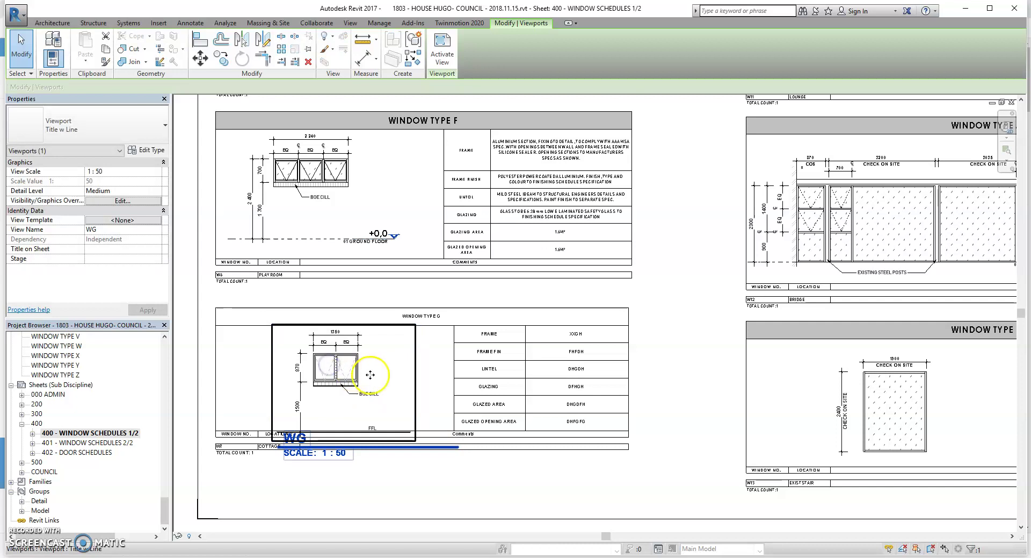
left_click_drag(374, 374, 374, 370)
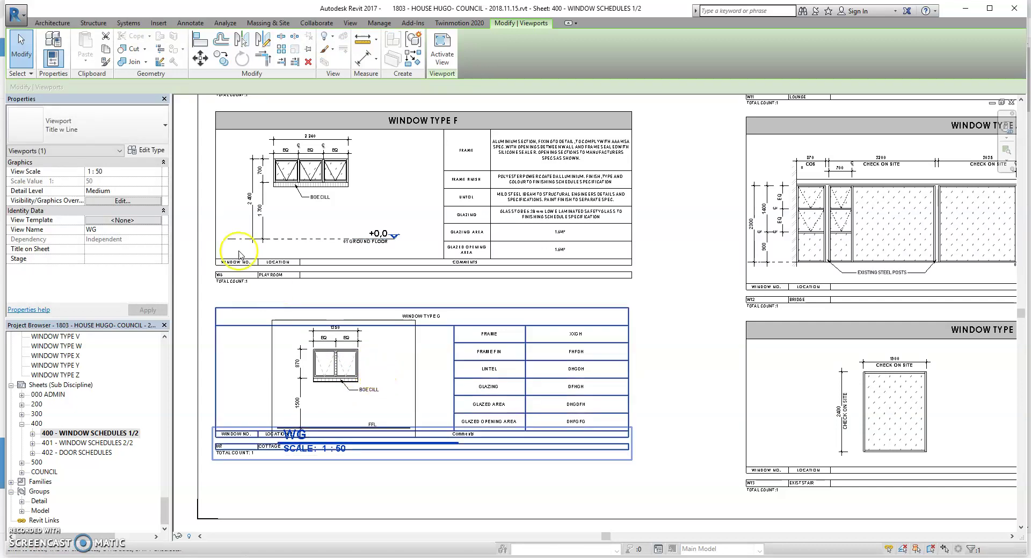
left_click(152, 135)
left_click(51, 180)
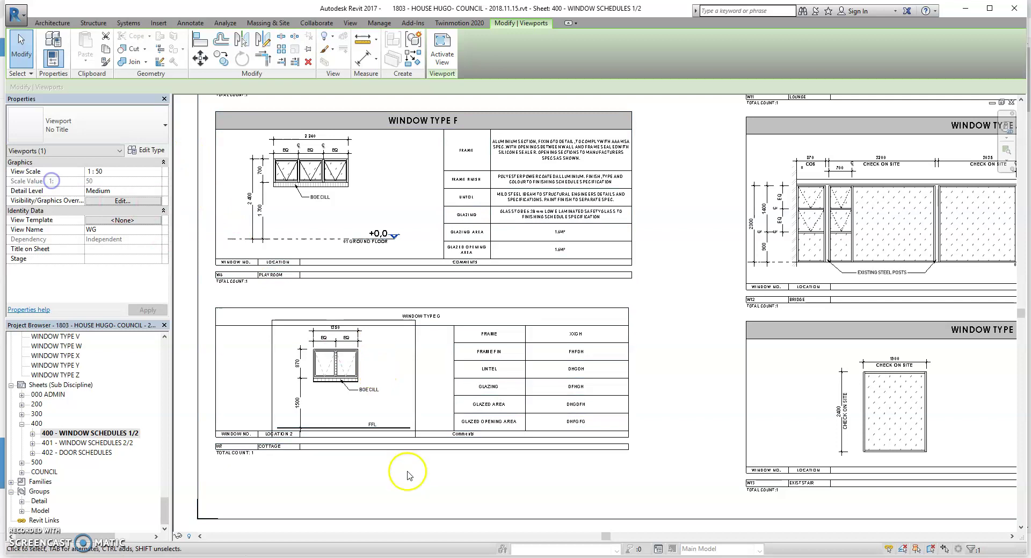
left_click(414, 479)
Make the GLAZED AREA and GLAZING rows taller in the WINDOW TYPE G schedule.
double_click(462, 430)
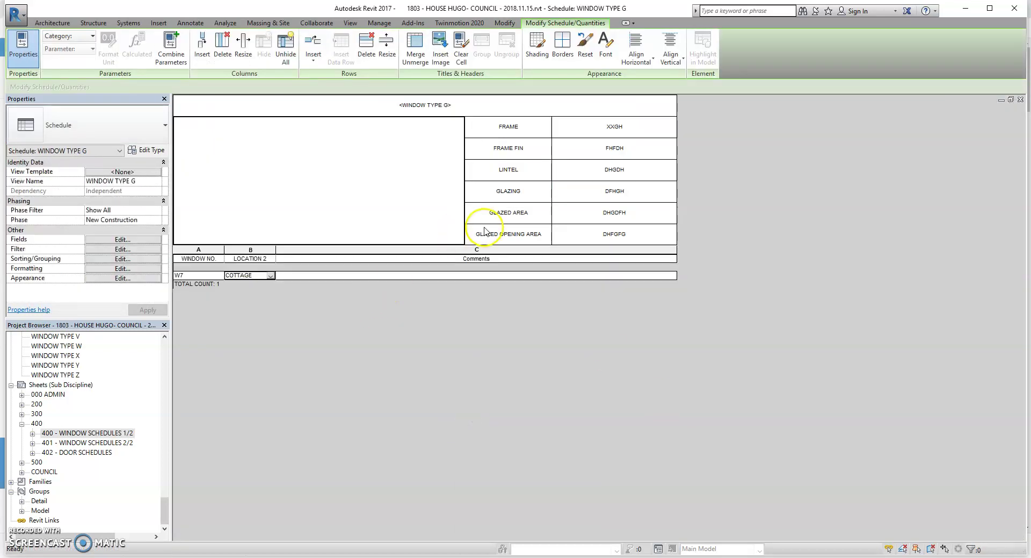
left_click_drag(483, 223, 484, 239)
left_click_drag(482, 203, 424, 220)
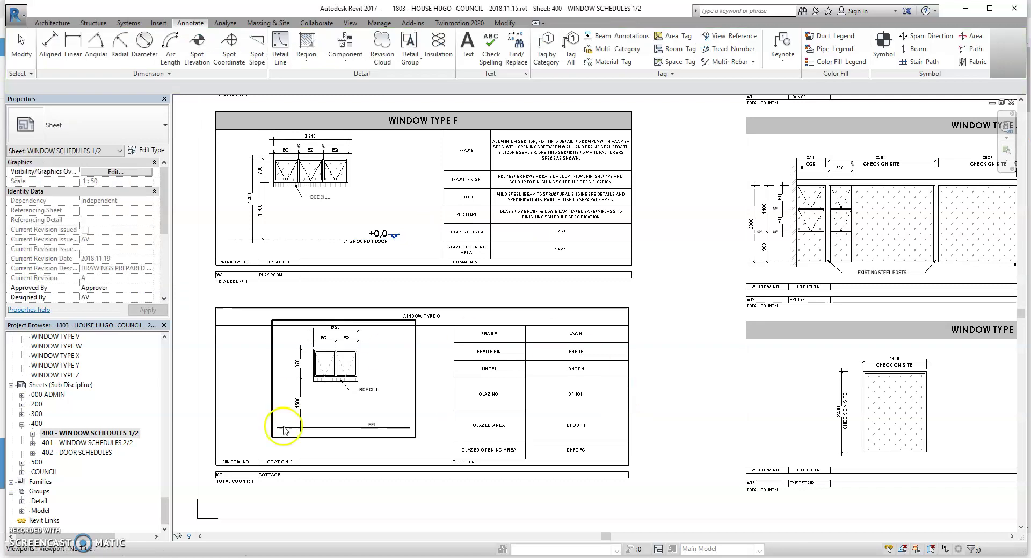
Move the WINDOW TYPE G schedule slightly down on sheet 400.
left_click(301, 398)
left_click_drag(307, 400, 306, 413)
left_click(648, 396)
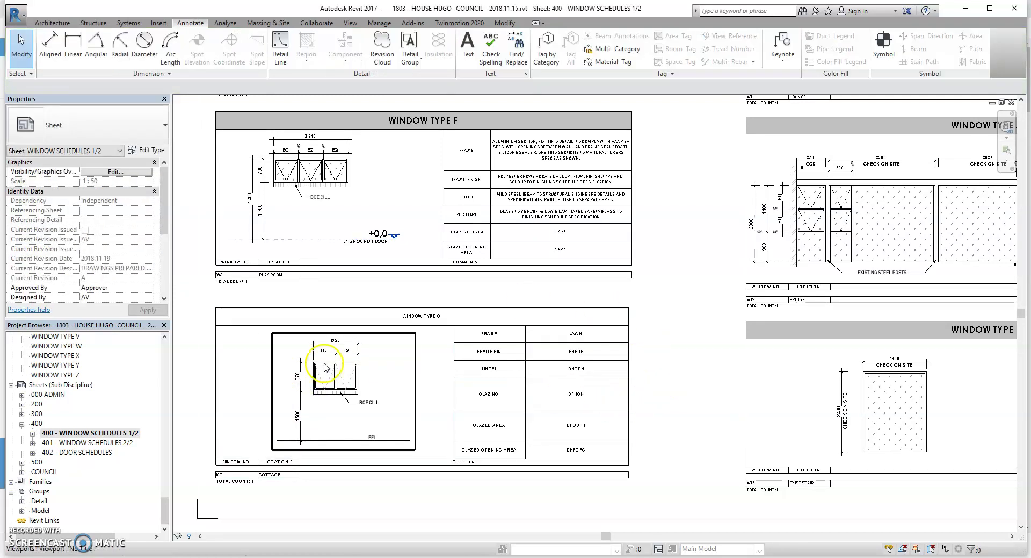
left_click(391, 424)
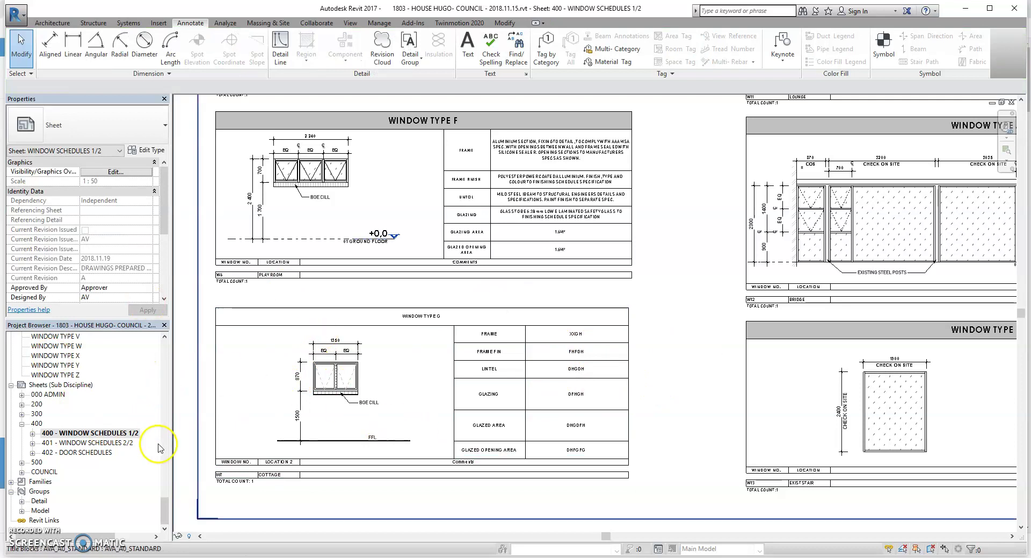
mouse_move(163, 503)
left_mouse_down()
mouse_move(165, 371)
mouse_move(164, 521)
mouse_move(162, 487)
left_mouse_up()
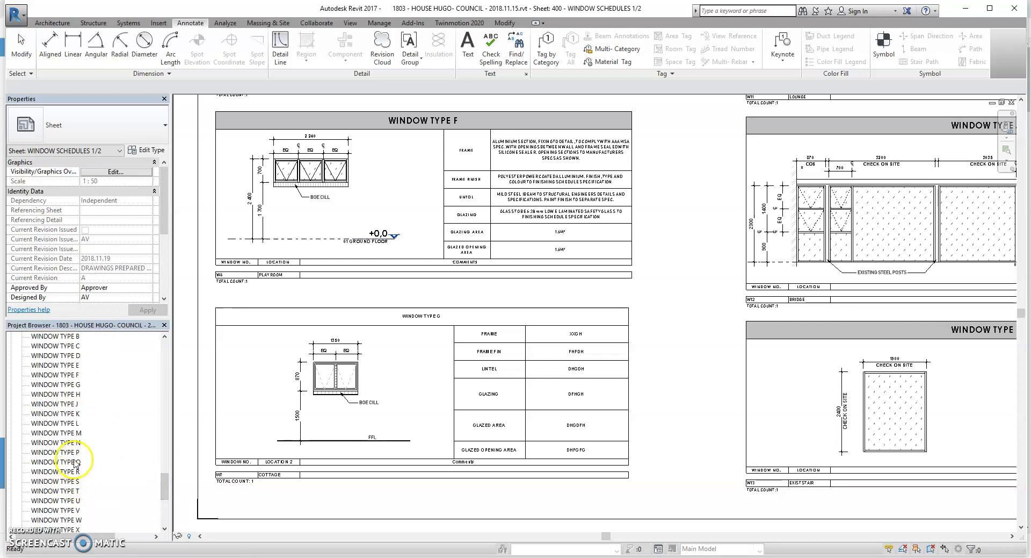
left_click(71, 384)
right_click(68, 385)
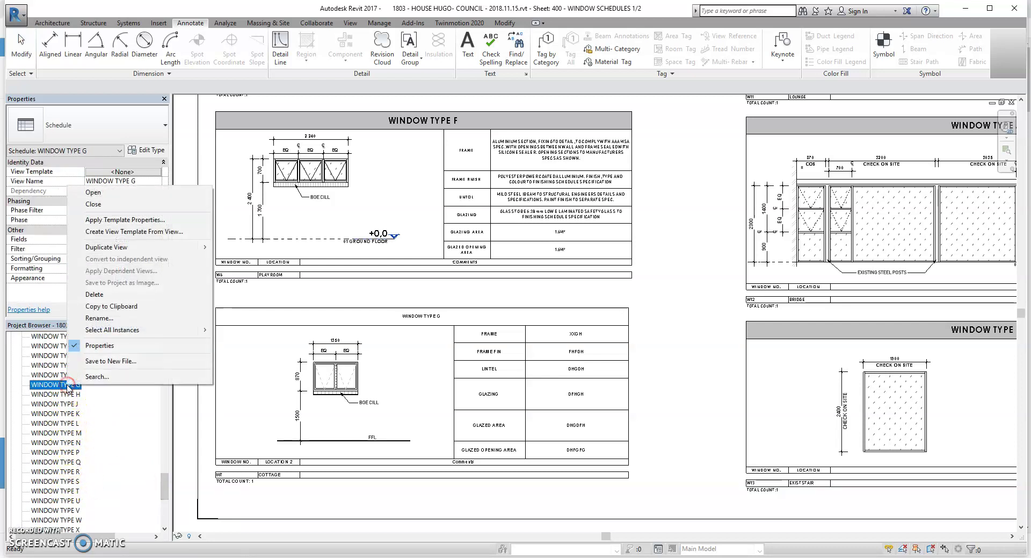
mouse_move(161, 247)
left_click(233, 247)
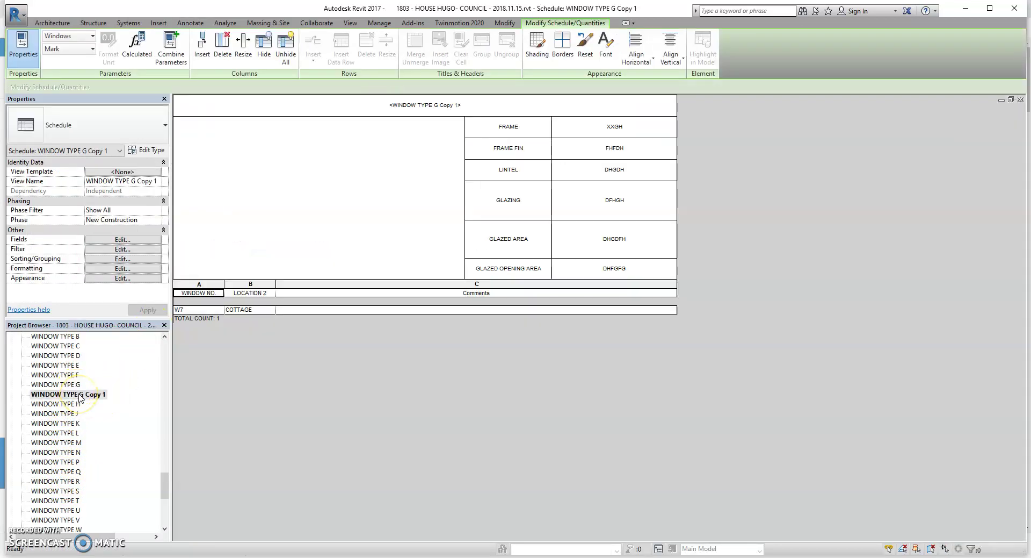
left_click(129, 239)
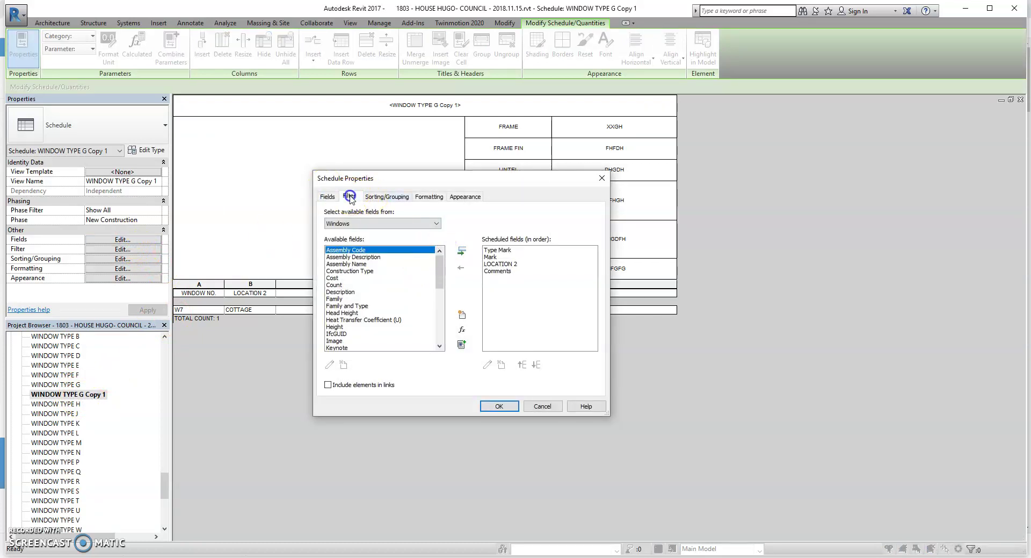
left_click(355, 198)
left_click(596, 214)
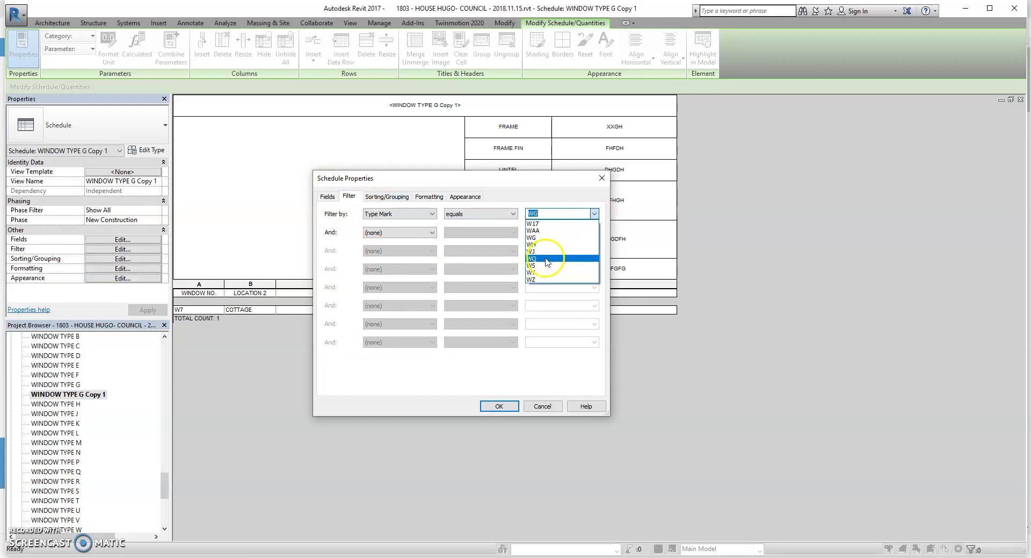
left_click(567, 238)
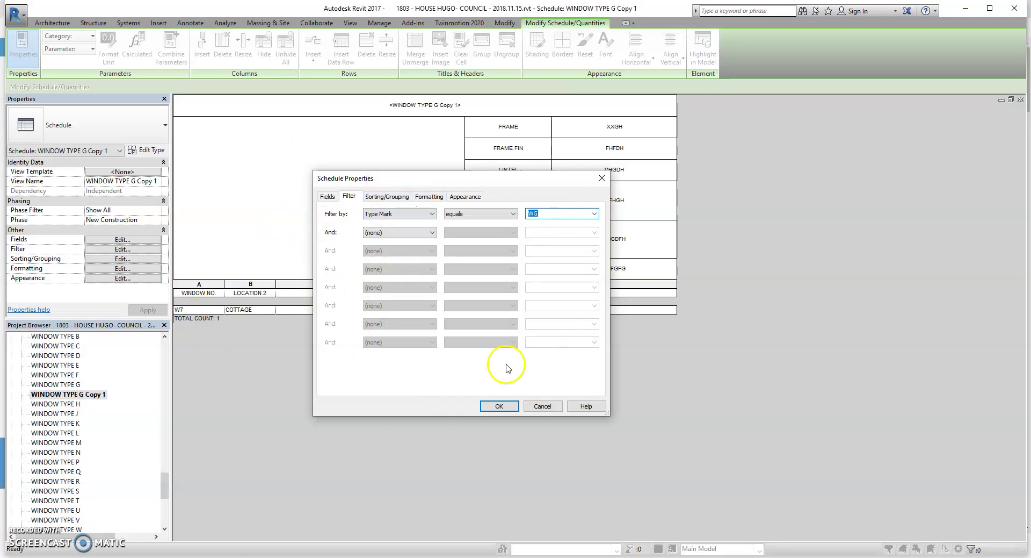
left_click(496, 404)
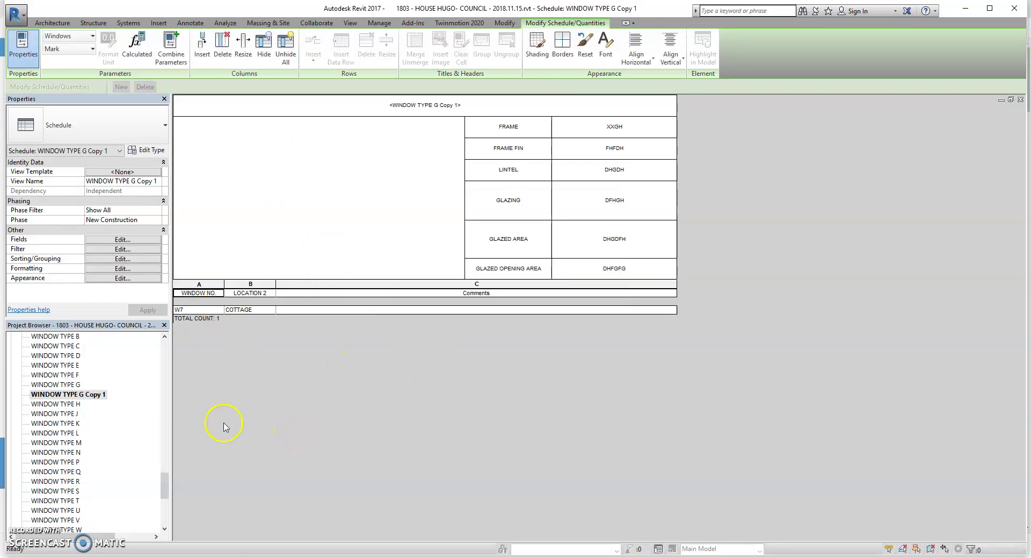
right_click(97, 396)
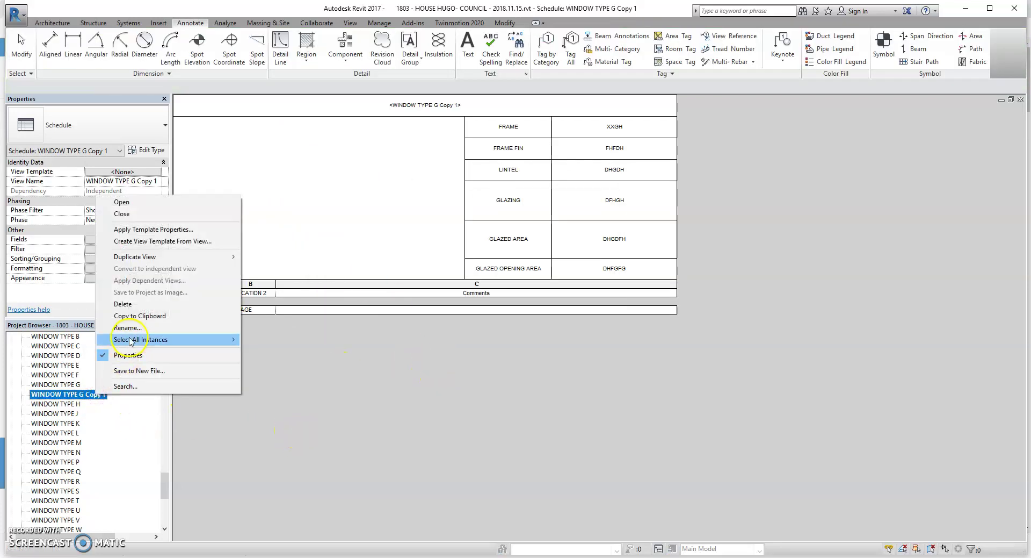
left_click(123, 305)
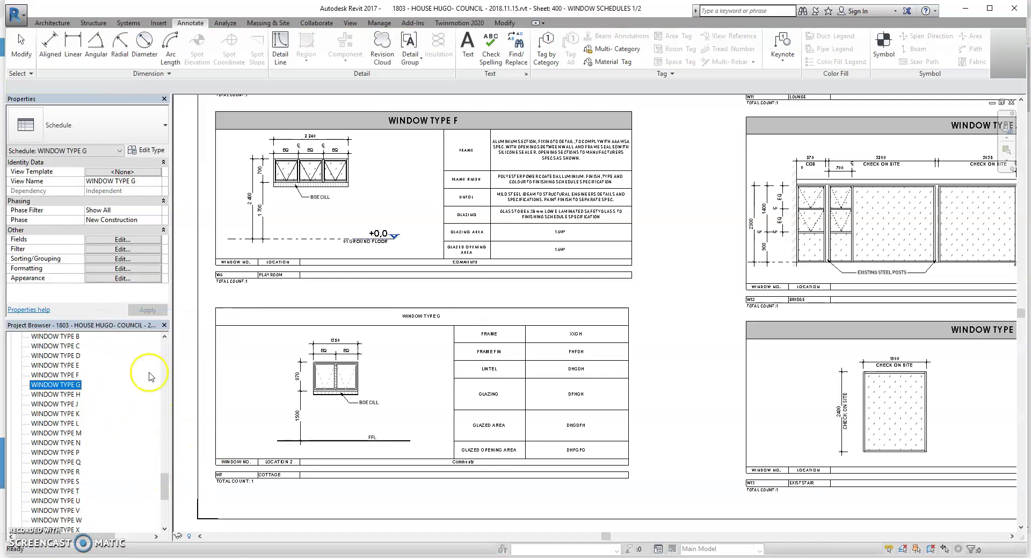
Open the WG window legend from the Project Browser.
left_click_drag(164, 485, 154, 421)
double_click(36, 423)
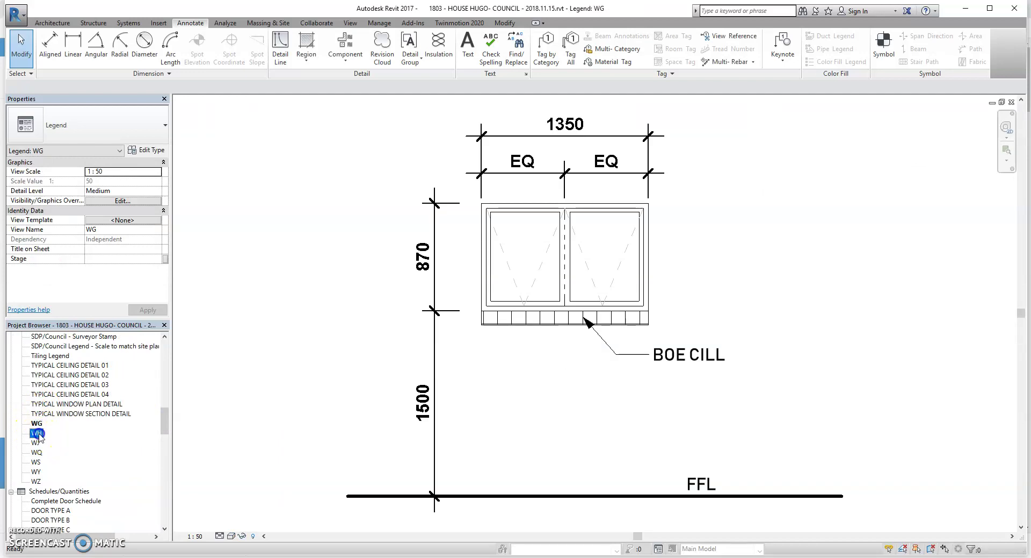
double_click(38, 433)
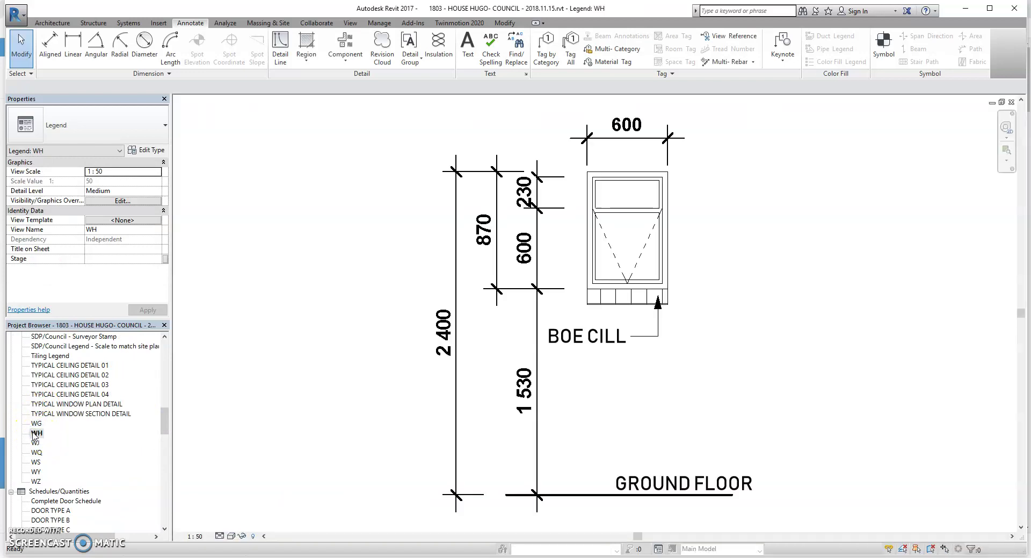
double_click(36, 423)
right_click(36, 424)
mouse_move(71, 289)
left_click(33, 443)
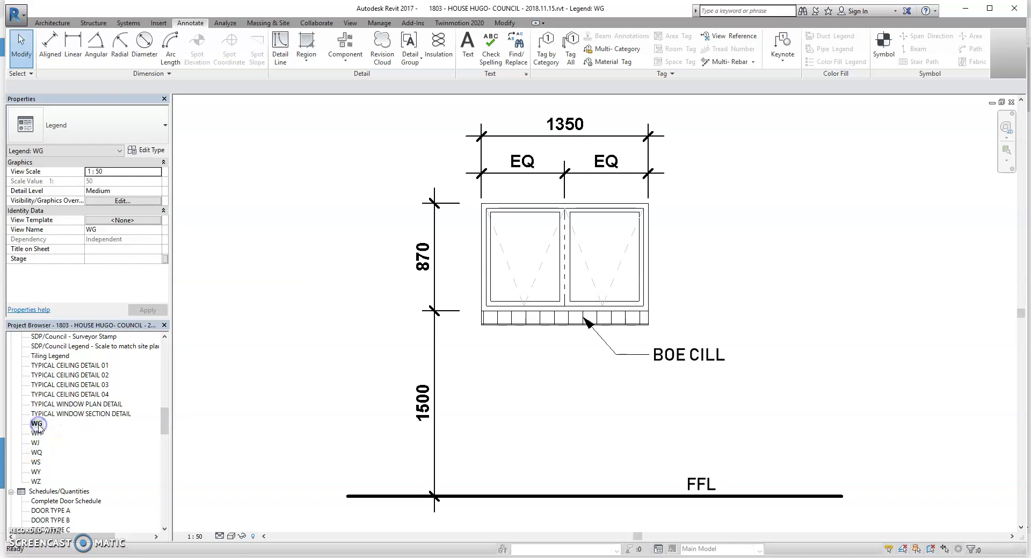
Make a plain duplicate of WG, then delete the empty WG Copy 1.
right_click(38, 424)
mouse_move(134, 287)
left_click(213, 290)
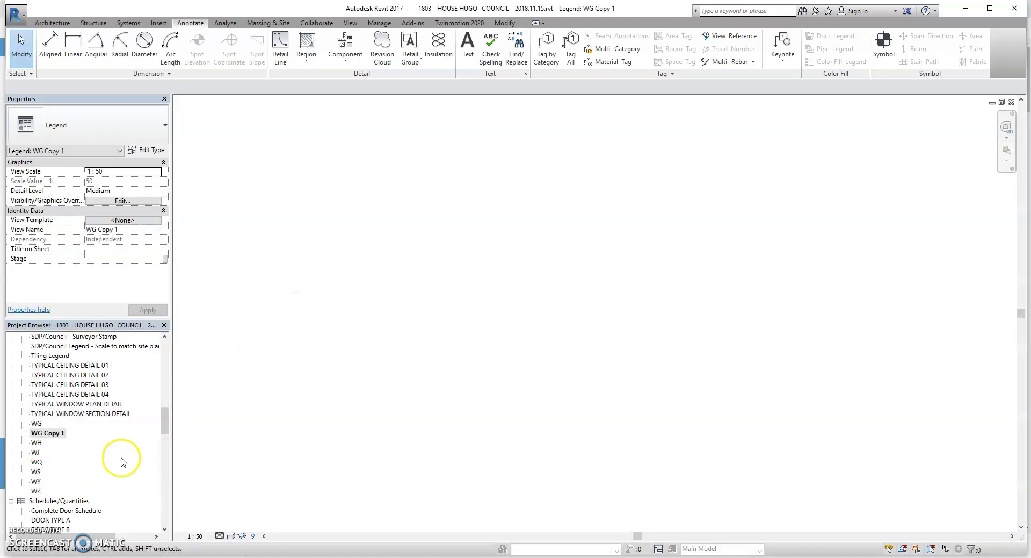
right_click(54, 433)
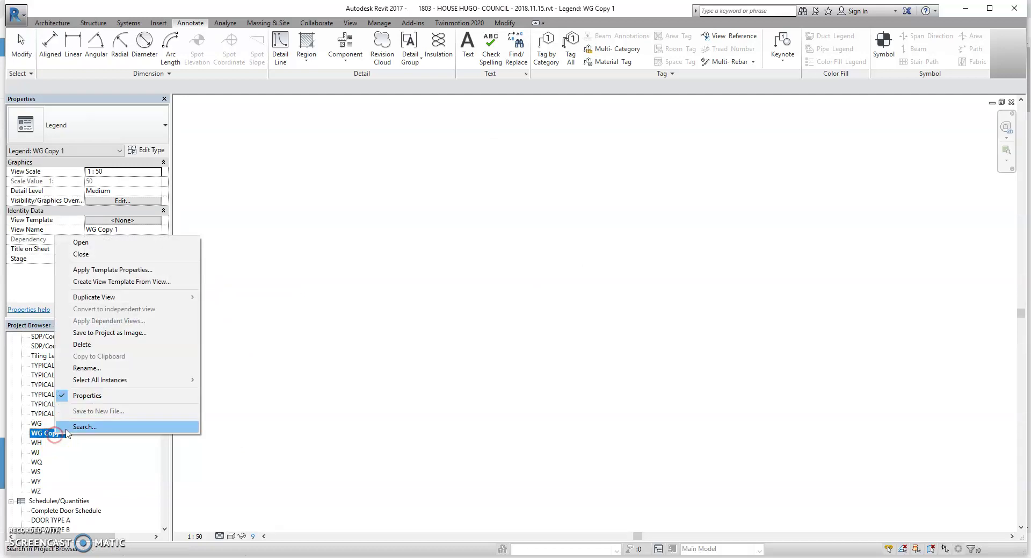
left_click(92, 346)
Duplicate the WG legend with Detailing to create WG Copy 1.
right_click(37, 424)
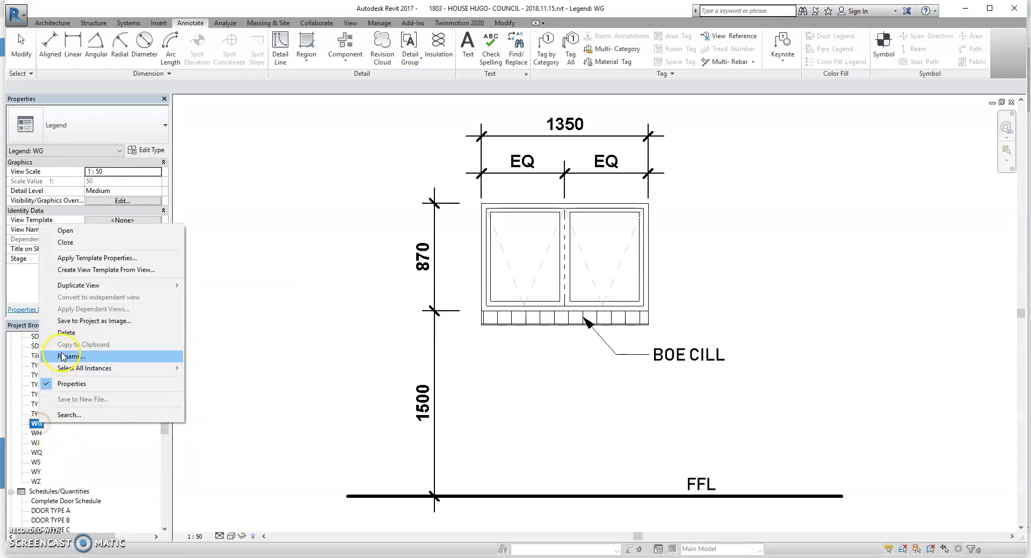
mouse_move(167, 285)
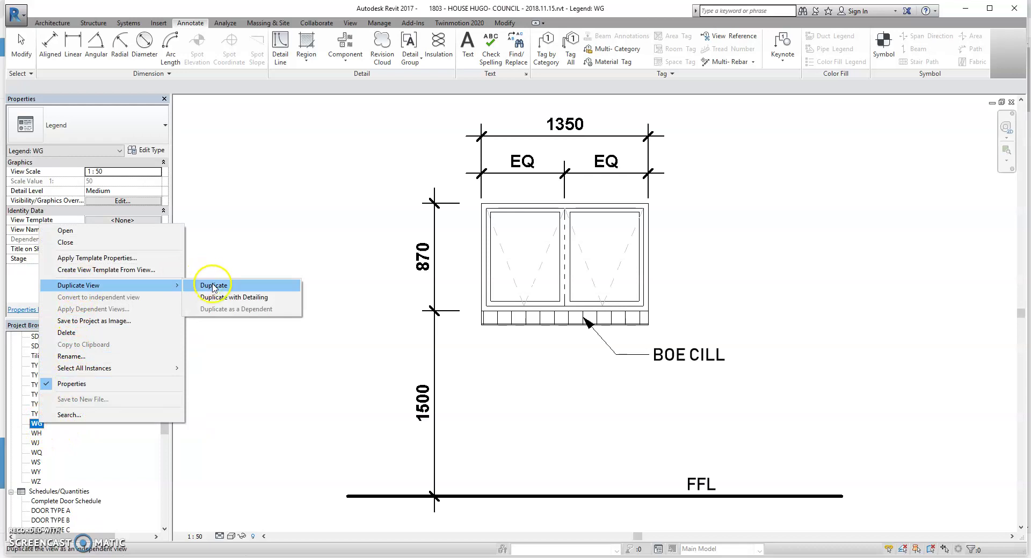
left_click(215, 297)
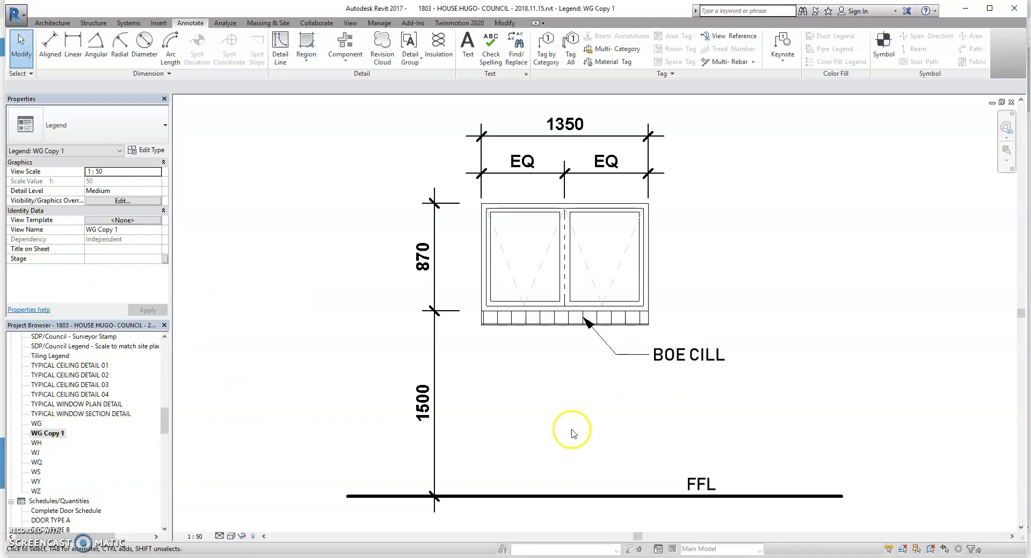
Swap the legend window to WINDOW2 : 800x1000 and delete its invalid dimensions.
left_click(650, 293)
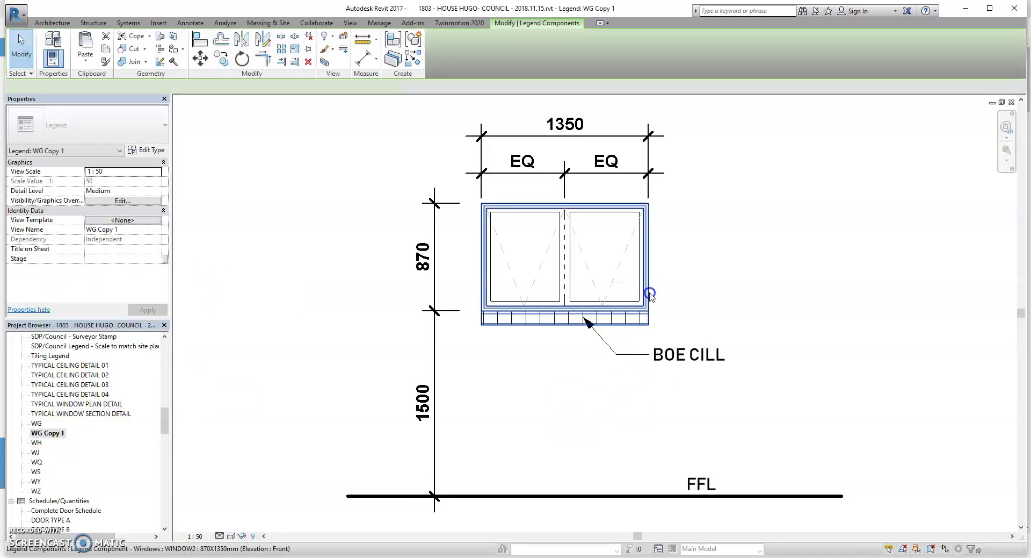
left_click(270, 87)
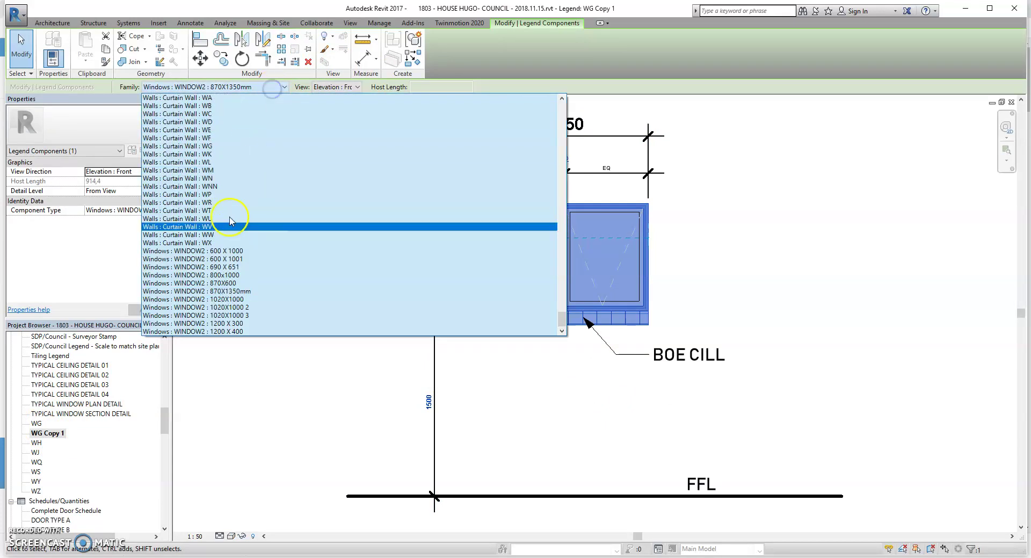
left_click(229, 275)
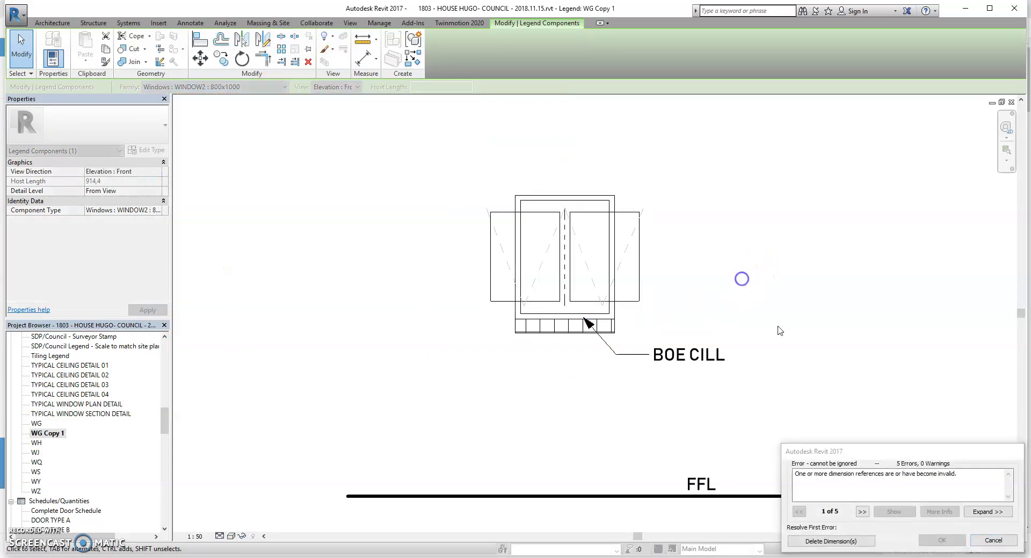
left_click(832, 540)
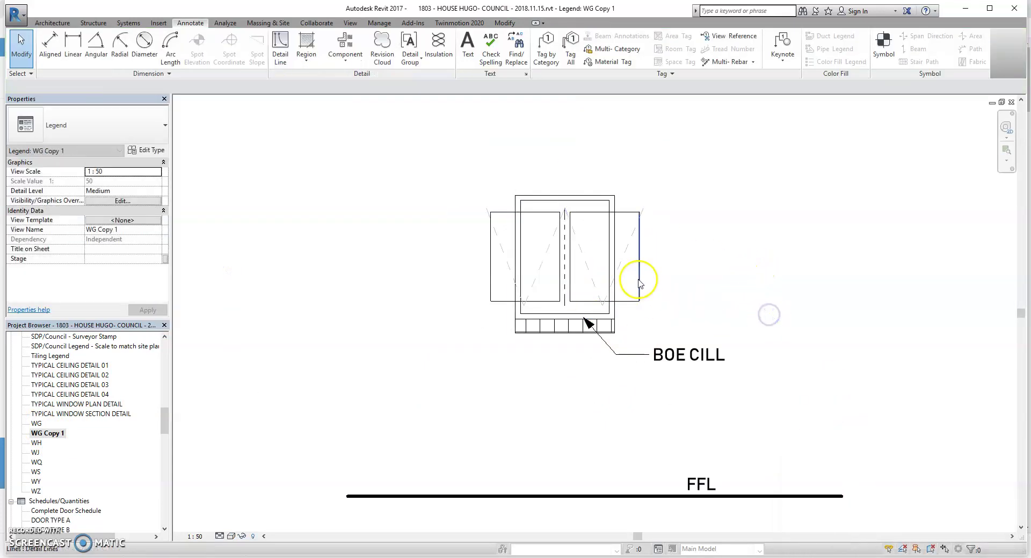
Delete the two leftover side casement lines and shift the window slightly left and down.
left_click_drag(473, 201, 707, 321)
key("Delete")
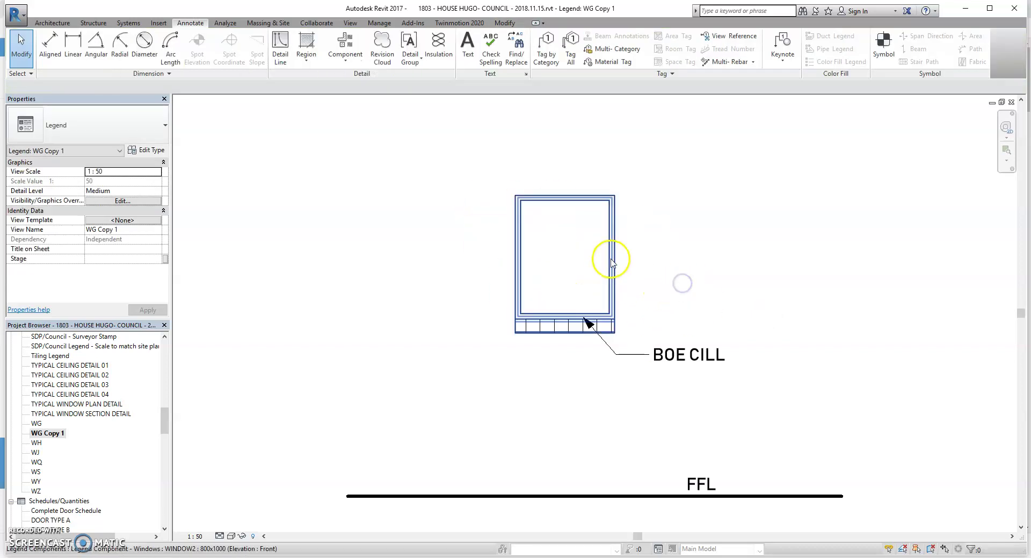
left_click(591, 285)
left_click_drag(550, 279, 606, 307)
left_click(651, 288)
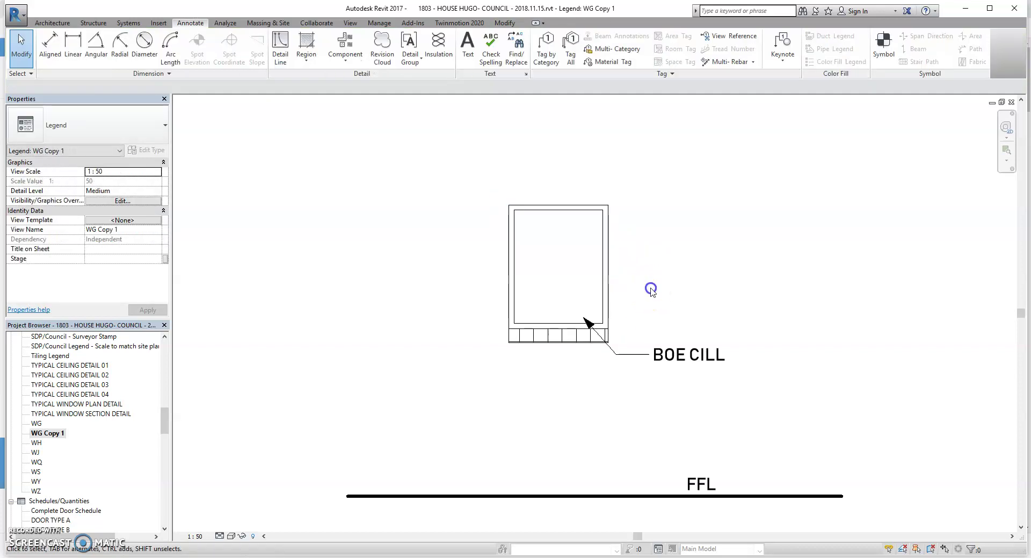